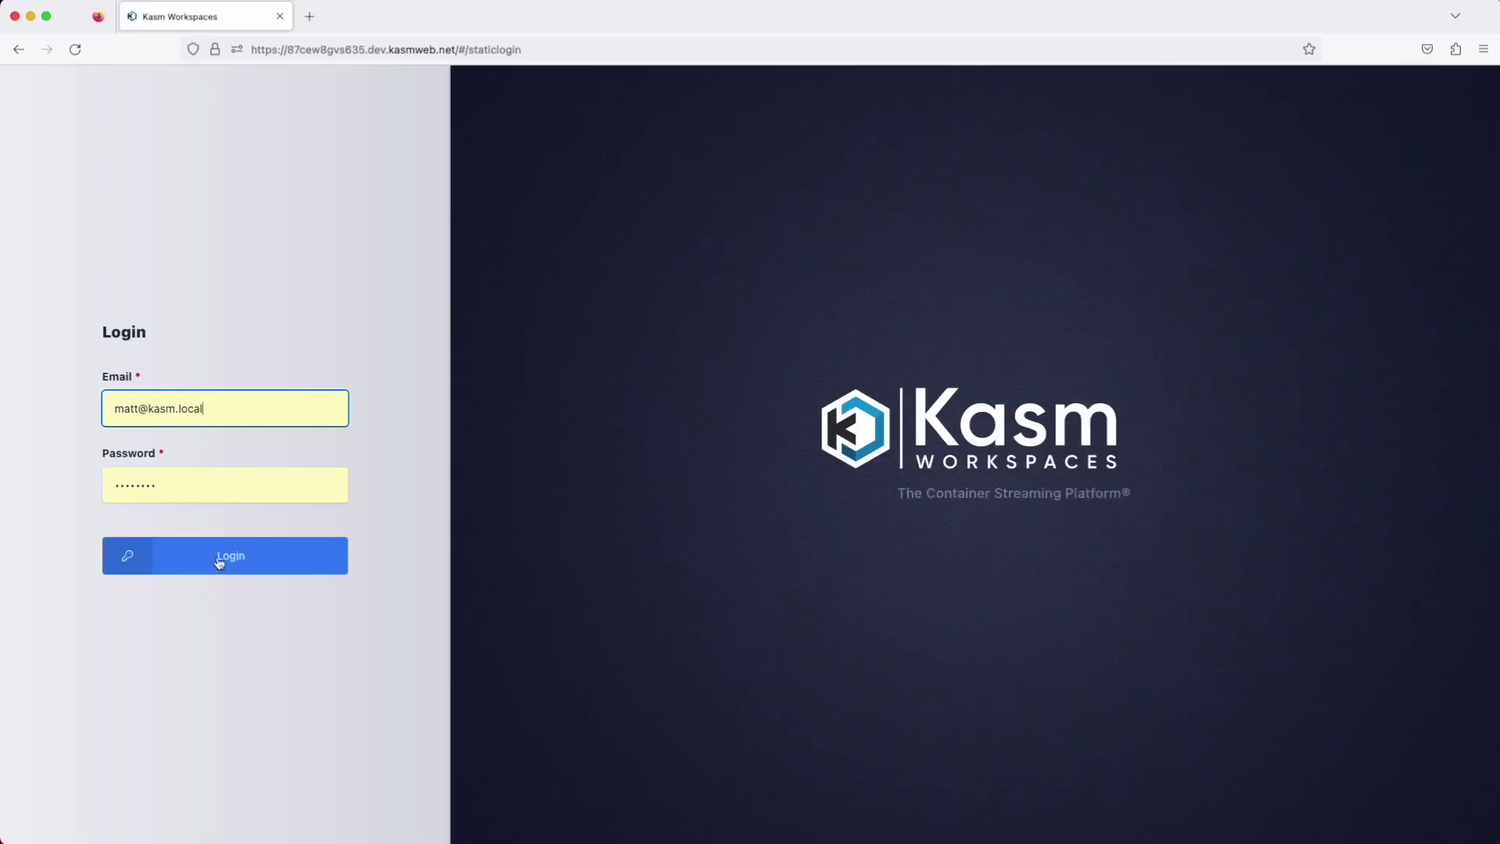
# Log in to Kasm Workspaces with the administrator email and password
pyautogui.click(220, 559)
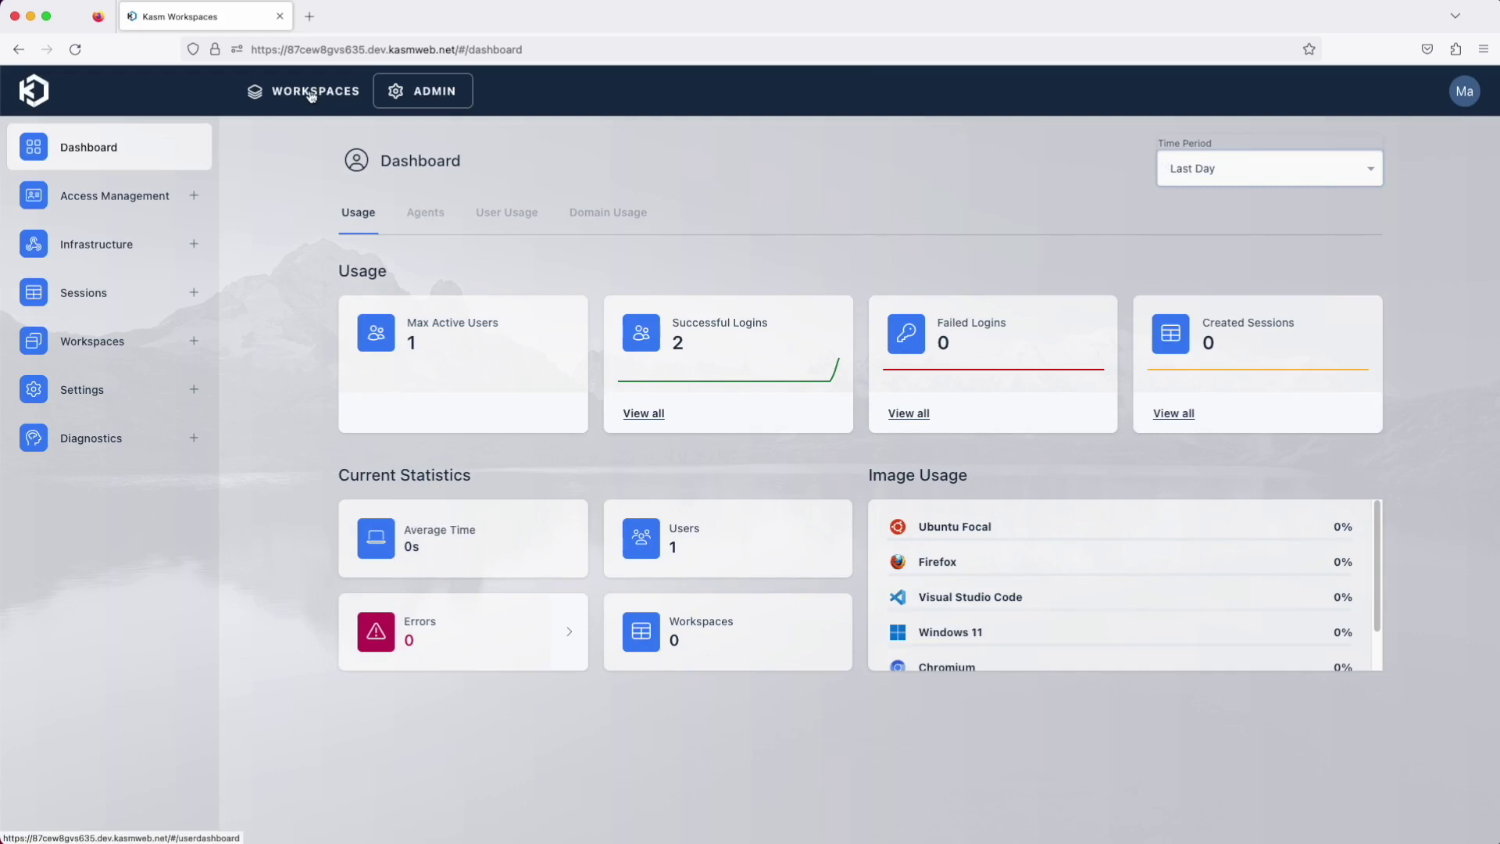
# Visit the user Workspaces view, return to Admin, and open the admin user's edit page
pyautogui.click(311, 96)
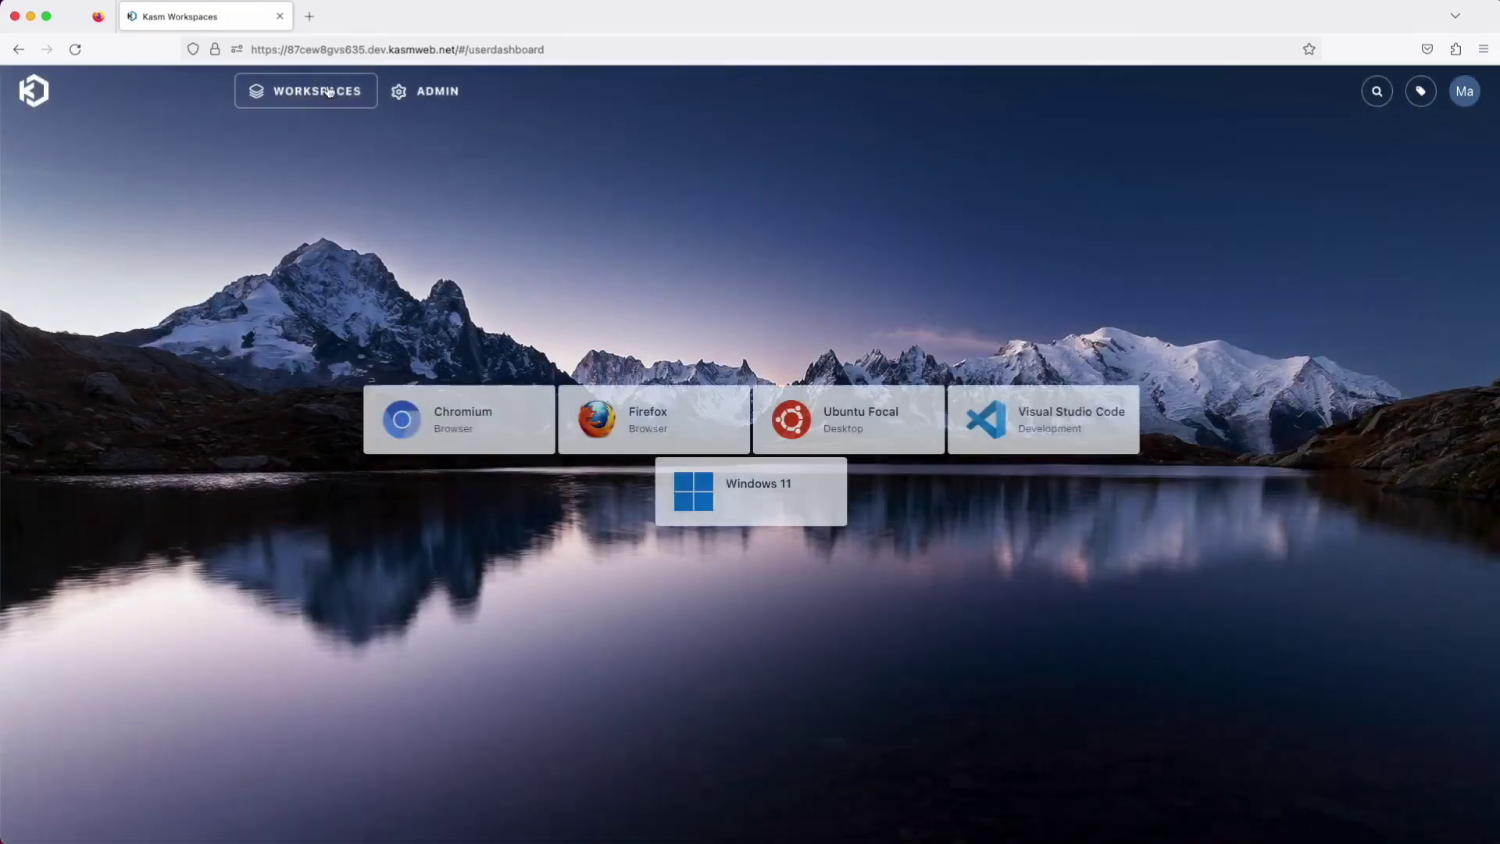
pyautogui.click(442, 93)
pyautogui.click(146, 202)
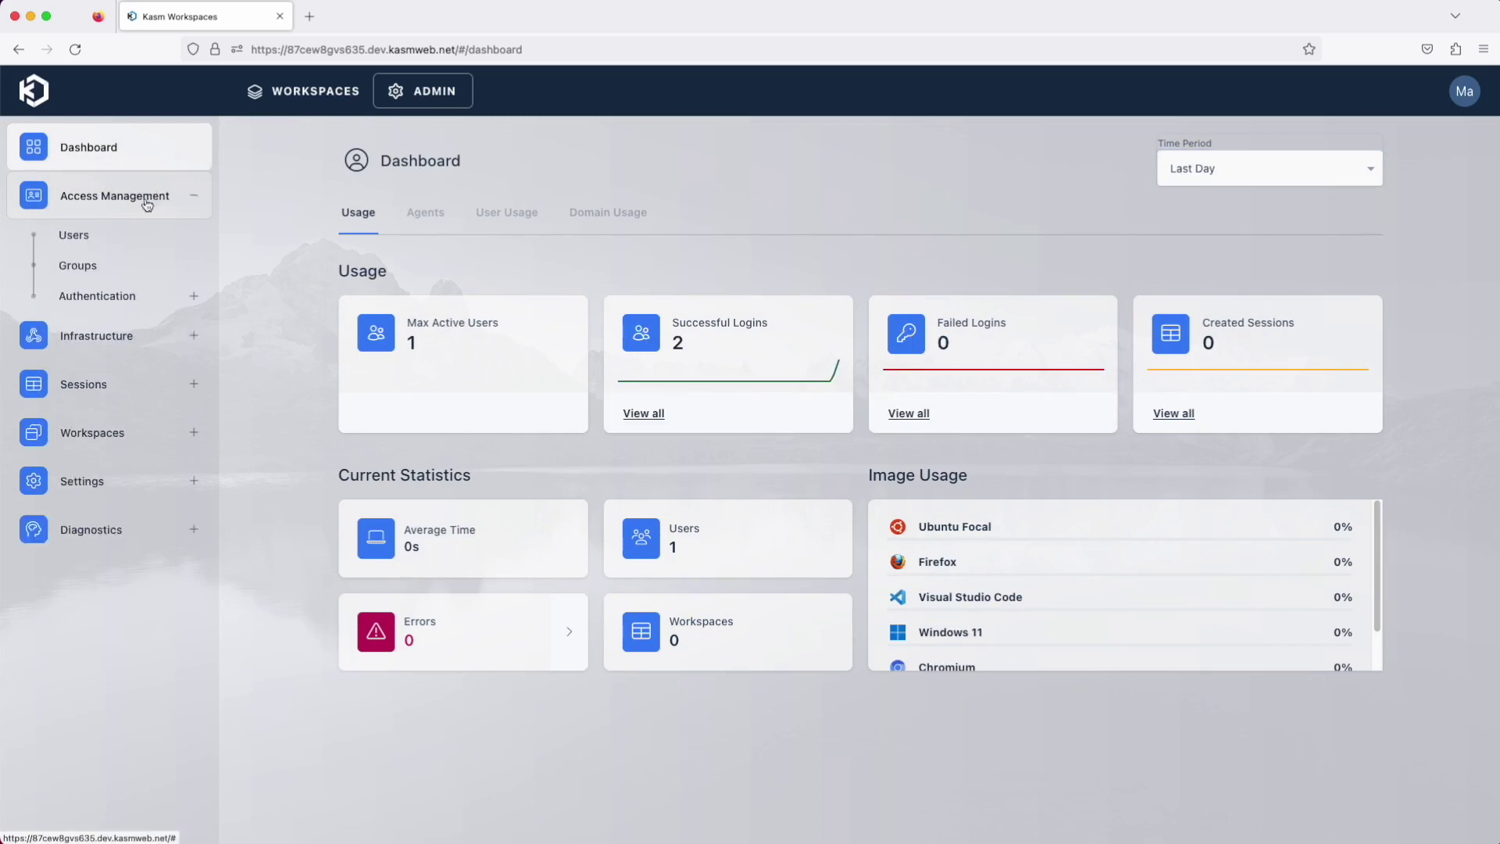
pyautogui.click(120, 247)
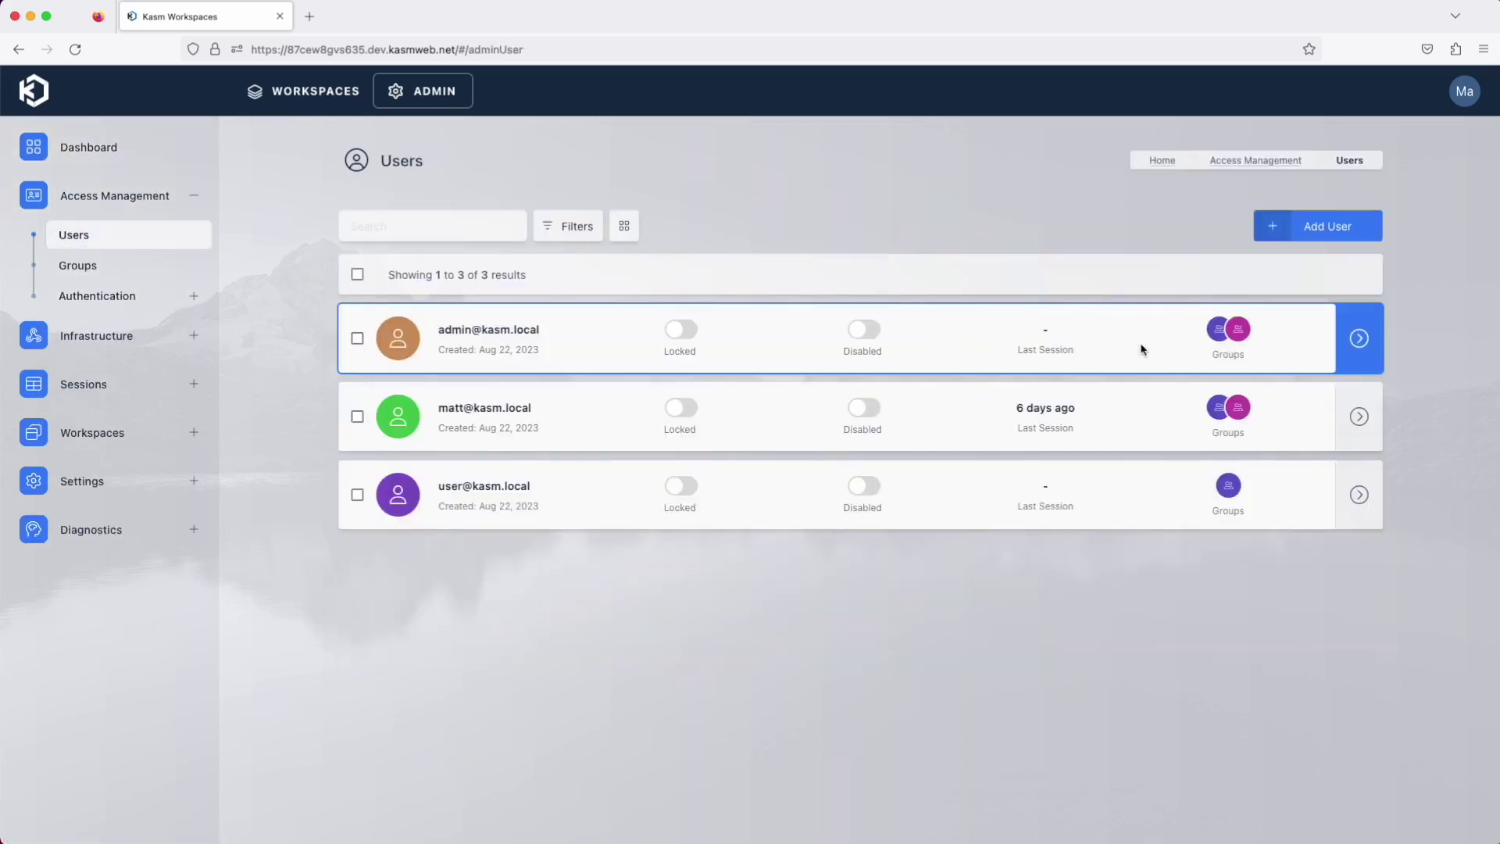
pyautogui.moveTo(1363, 343)
pyautogui.click(1305, 343)
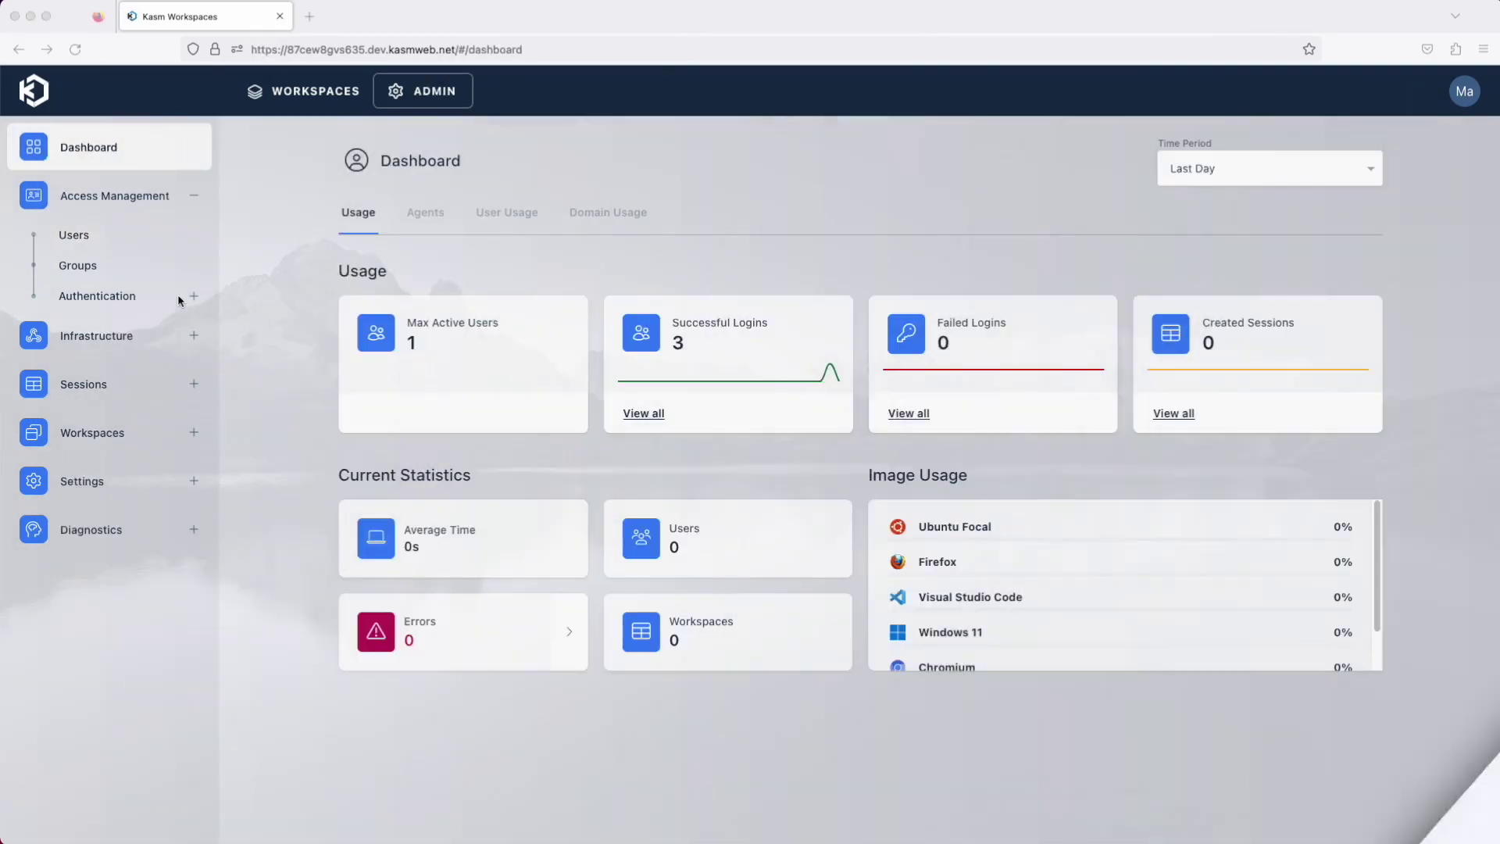
# Expand the Authentication, Infrastructure, Sessions, Workspaces and Settings admin sections, then open Groups
pyautogui.click(189, 296)
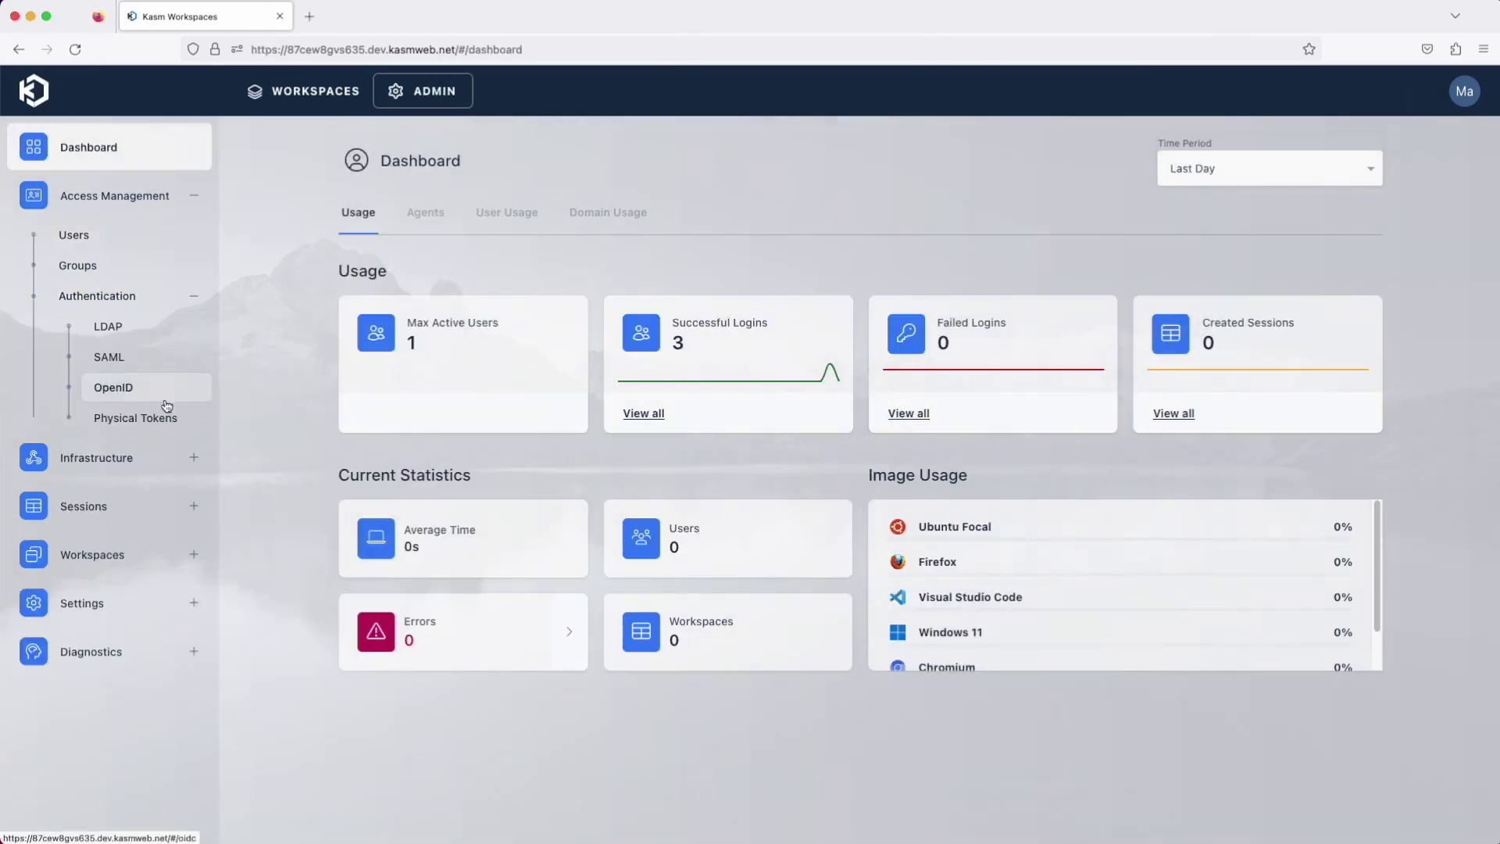
pyautogui.click(195, 473)
pyautogui.scroll(-4, 184, 626)
pyautogui.click(184, 653)
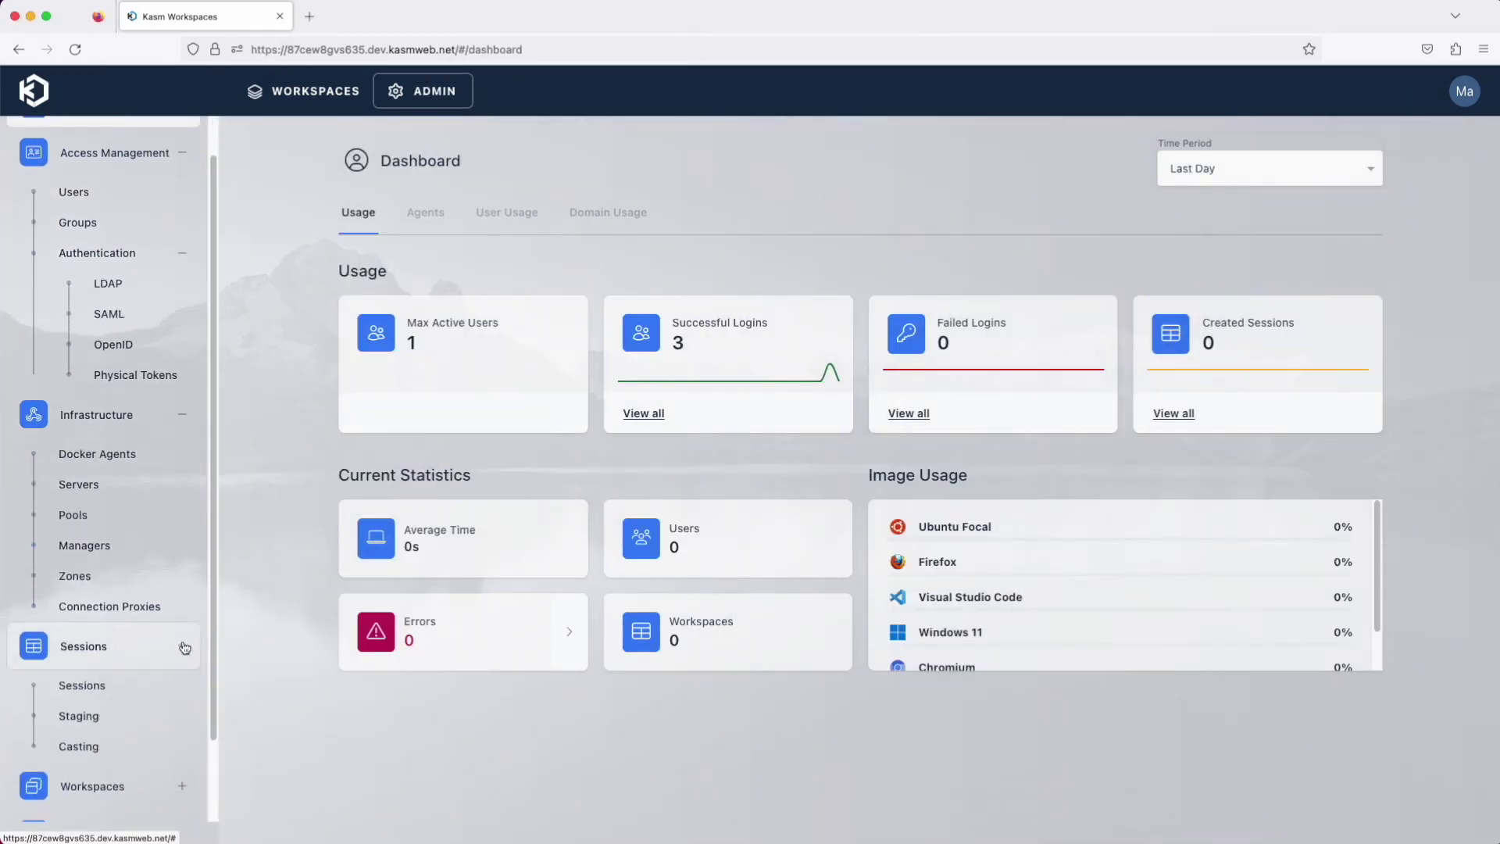
pyautogui.click(182, 695)
pyautogui.scroll(-2, 184, 684)
pyautogui.click(186, 749)
pyautogui.scroll(-4, 187, 752)
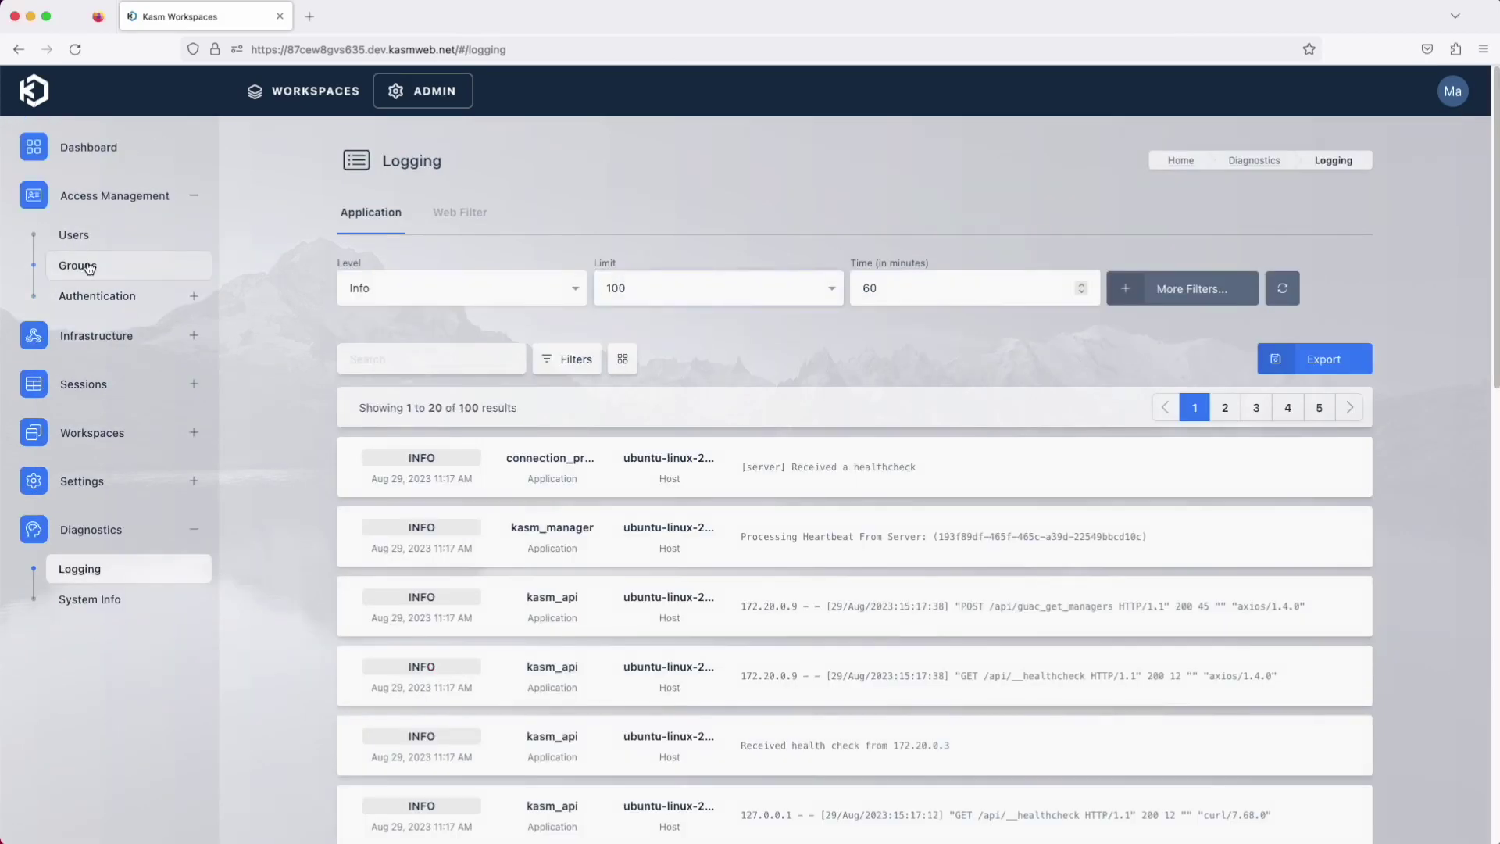
pyautogui.click(78, 266)
# Set allow_kasm_printing to True in the All Users group settings
pyautogui.click(1308, 406)
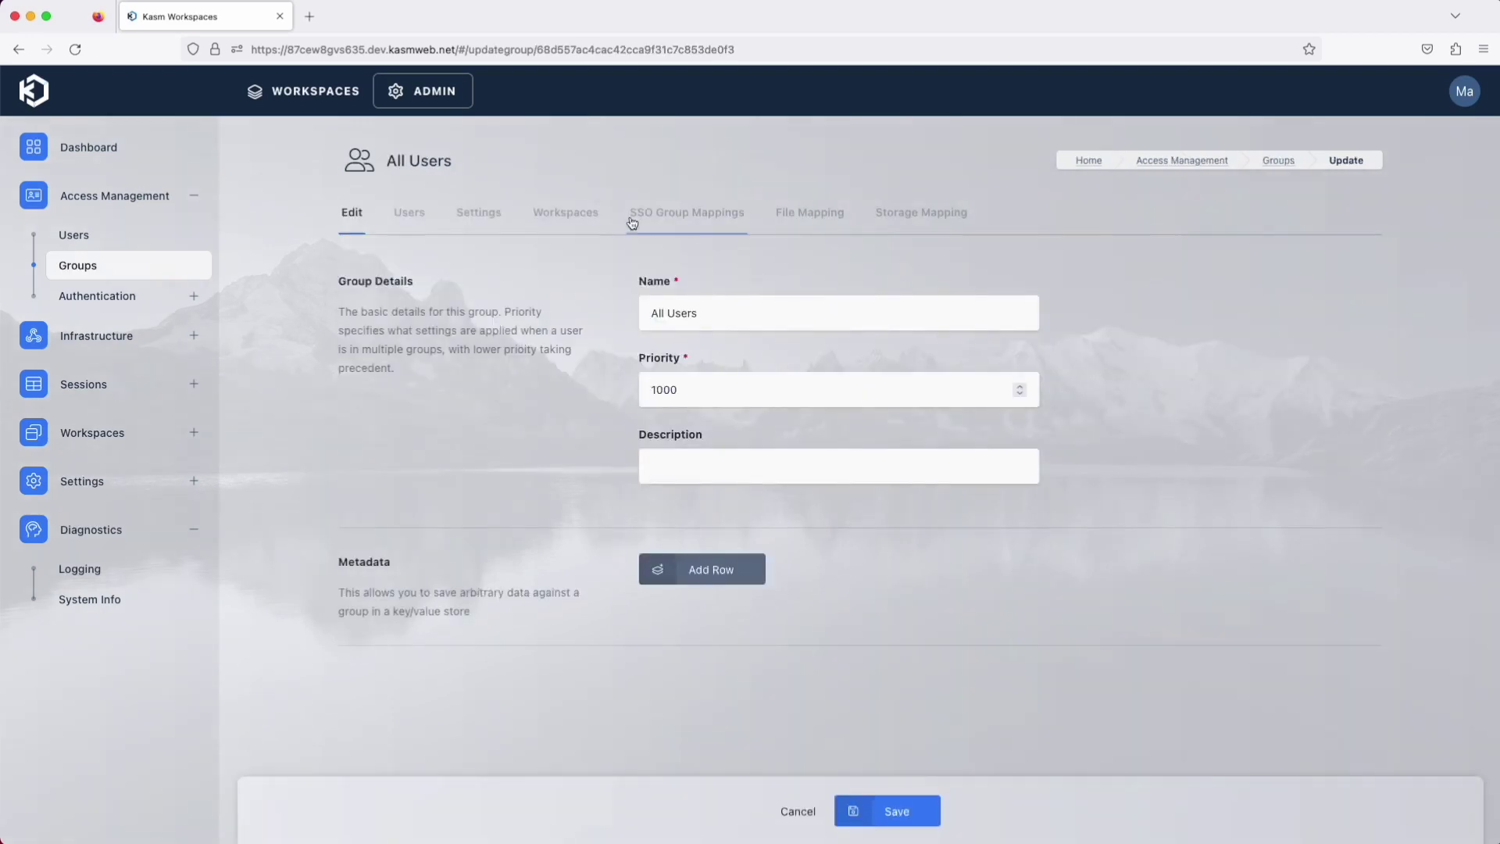
pyautogui.click(486, 223)
pyautogui.click(431, 342)
pyautogui.write('print')
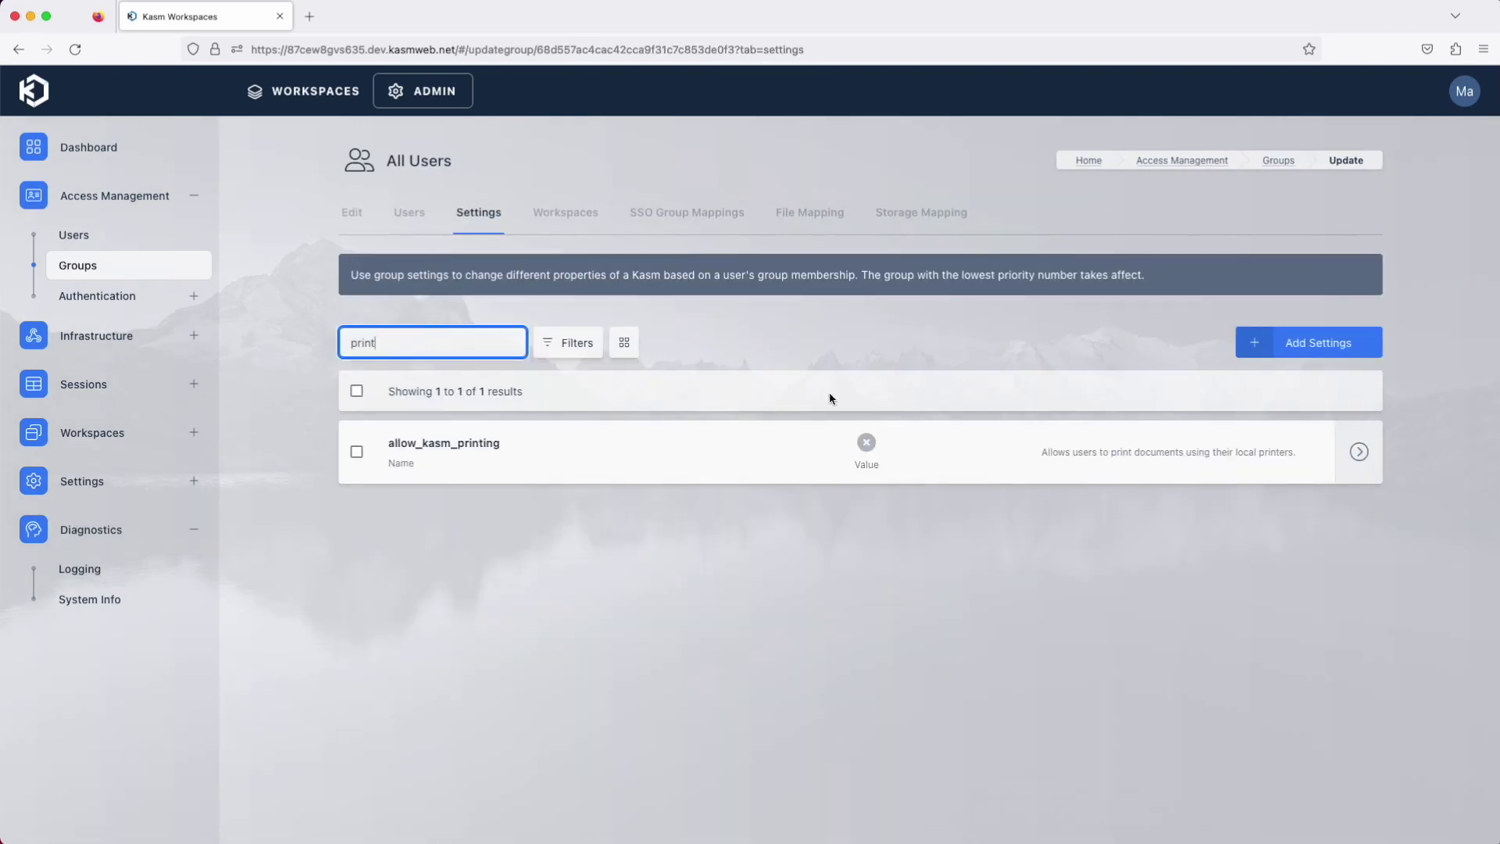
pyautogui.click(1305, 450)
pyautogui.click(578, 521)
pyautogui.press('Return')
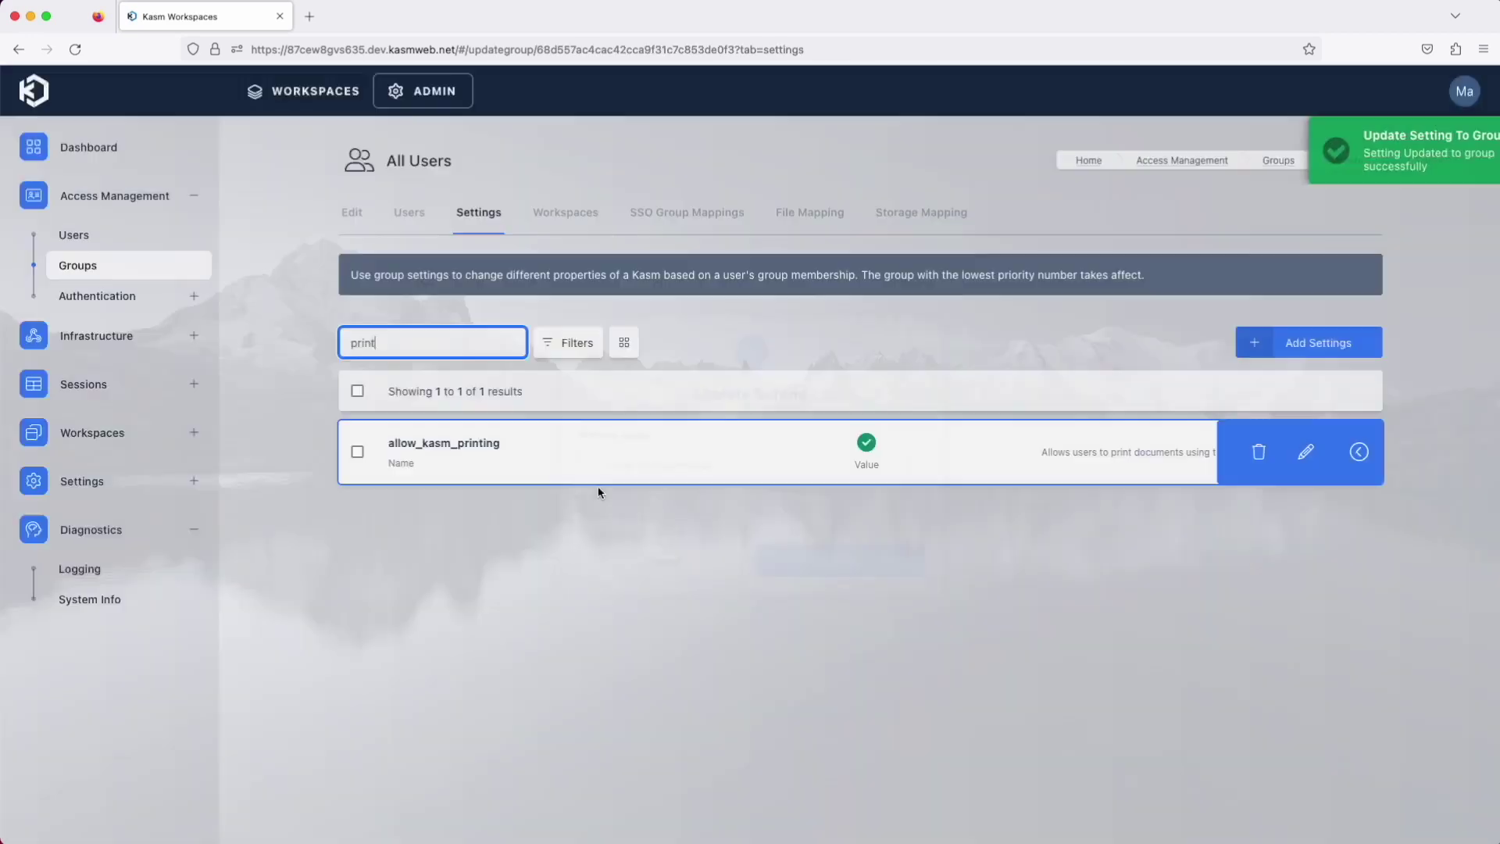
# Set allow_kasm_webcam to True for All Users and launch an Ubuntu Focal session
pyautogui.press('BackSpace')
pyautogui.press('BackSpace')
pyautogui.press('BackSpace')
pyautogui.press('BackSpace')
pyautogui.press('BackSpace')
pyautogui.write('web')
pyautogui.click(1305, 449)
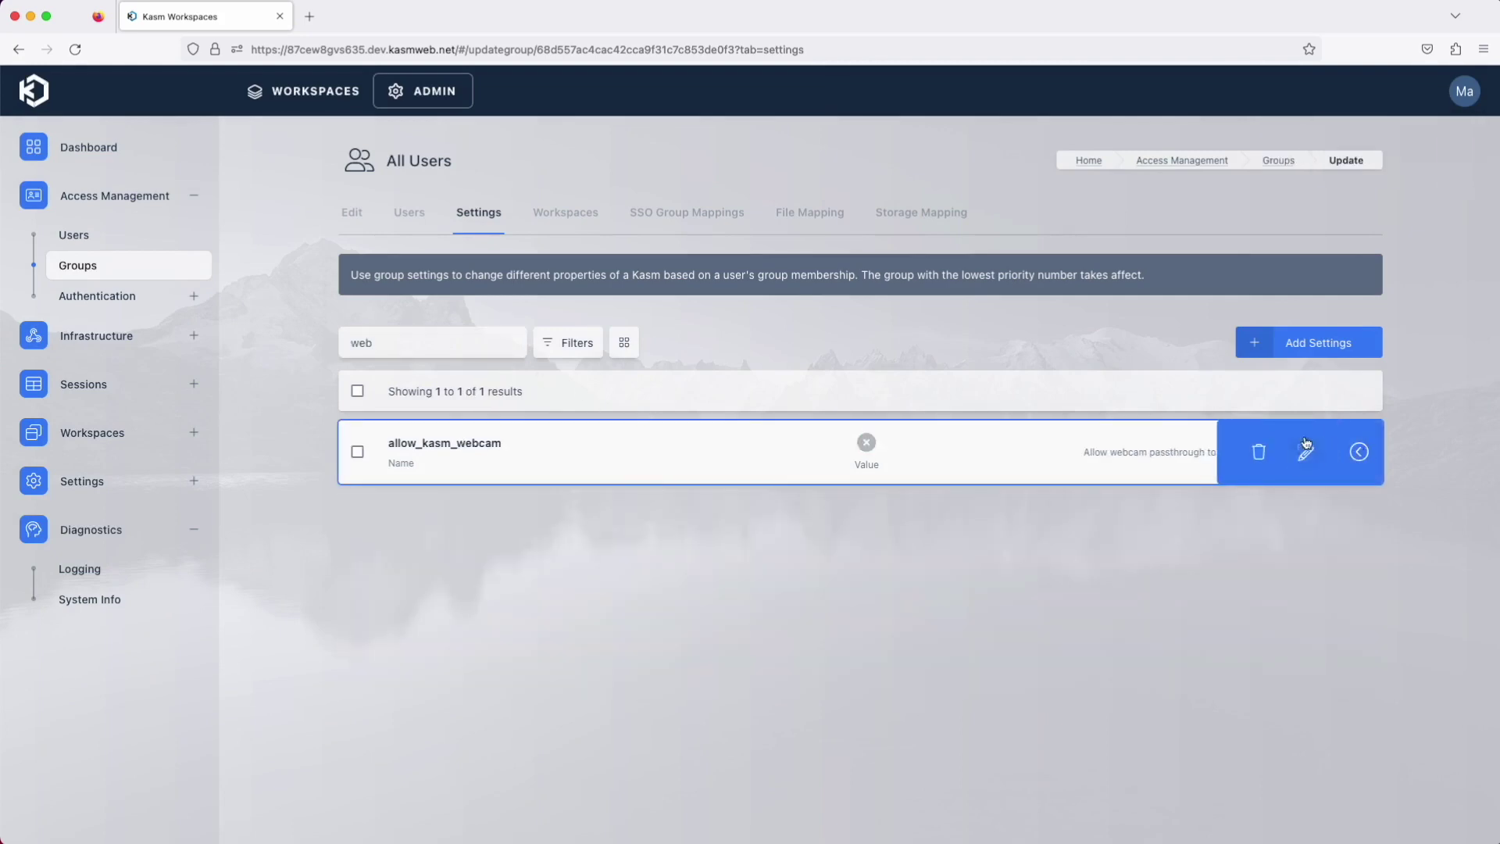
pyautogui.click(1306, 445)
pyautogui.click(578, 524)
pyautogui.click(836, 584)
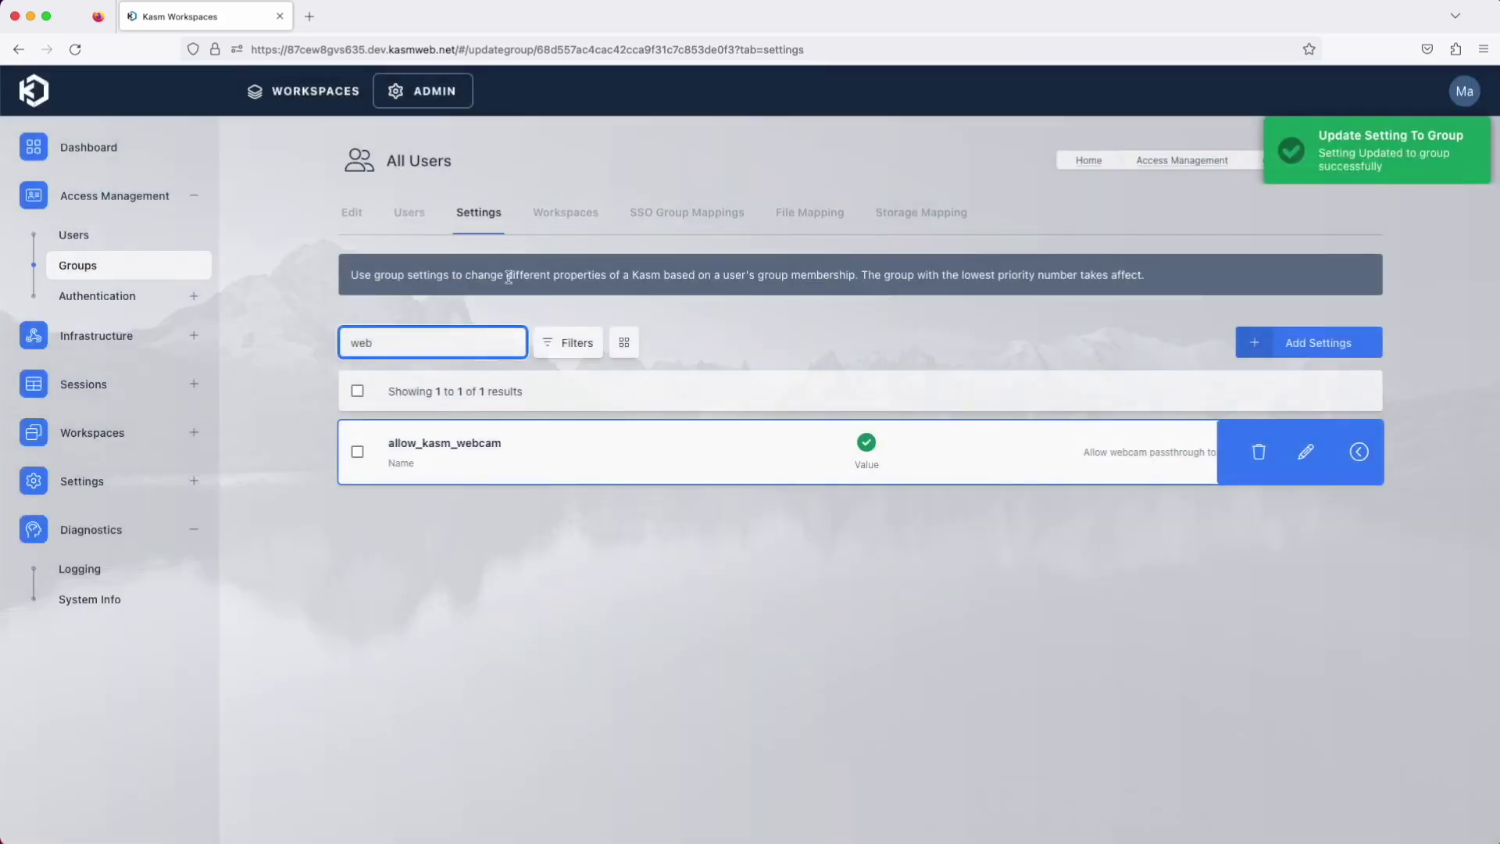
pyautogui.click(317, 90)
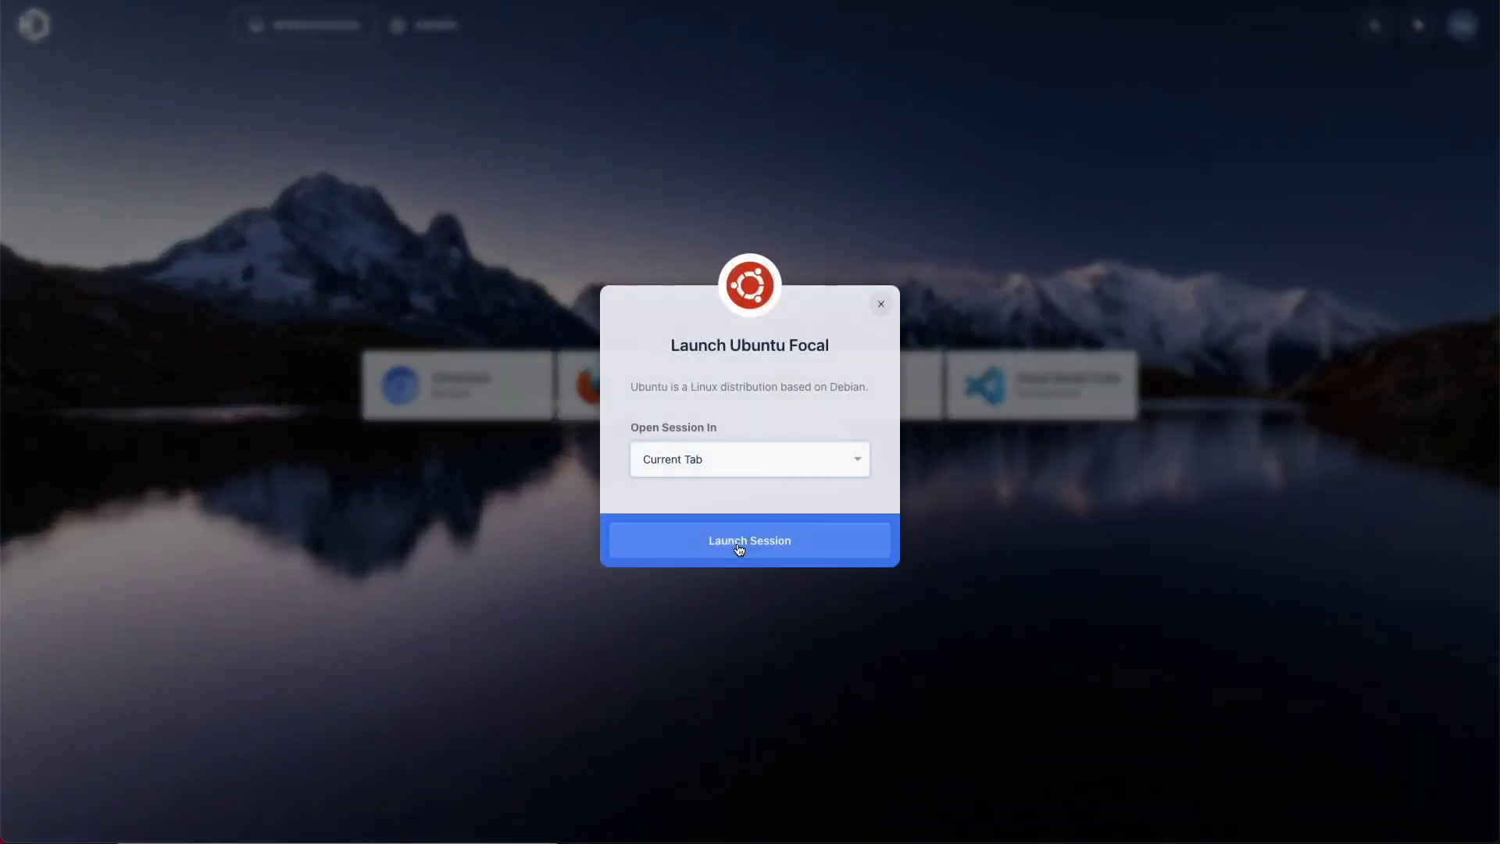
pyautogui.click(740, 547)
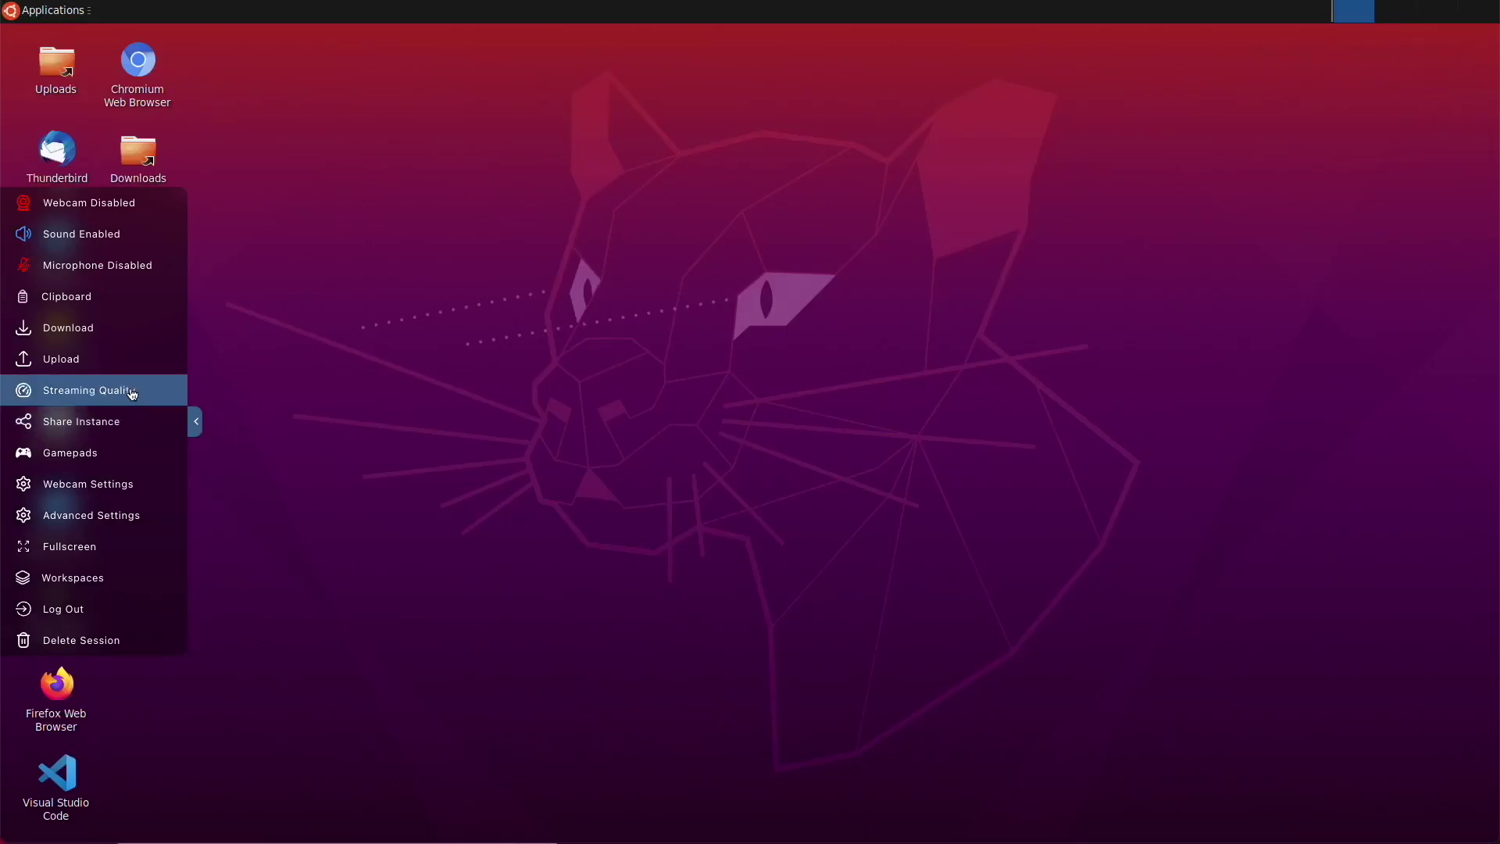
# Turn on the session webcam and start VLC, accepting its network access policy
pyautogui.click(157, 192)
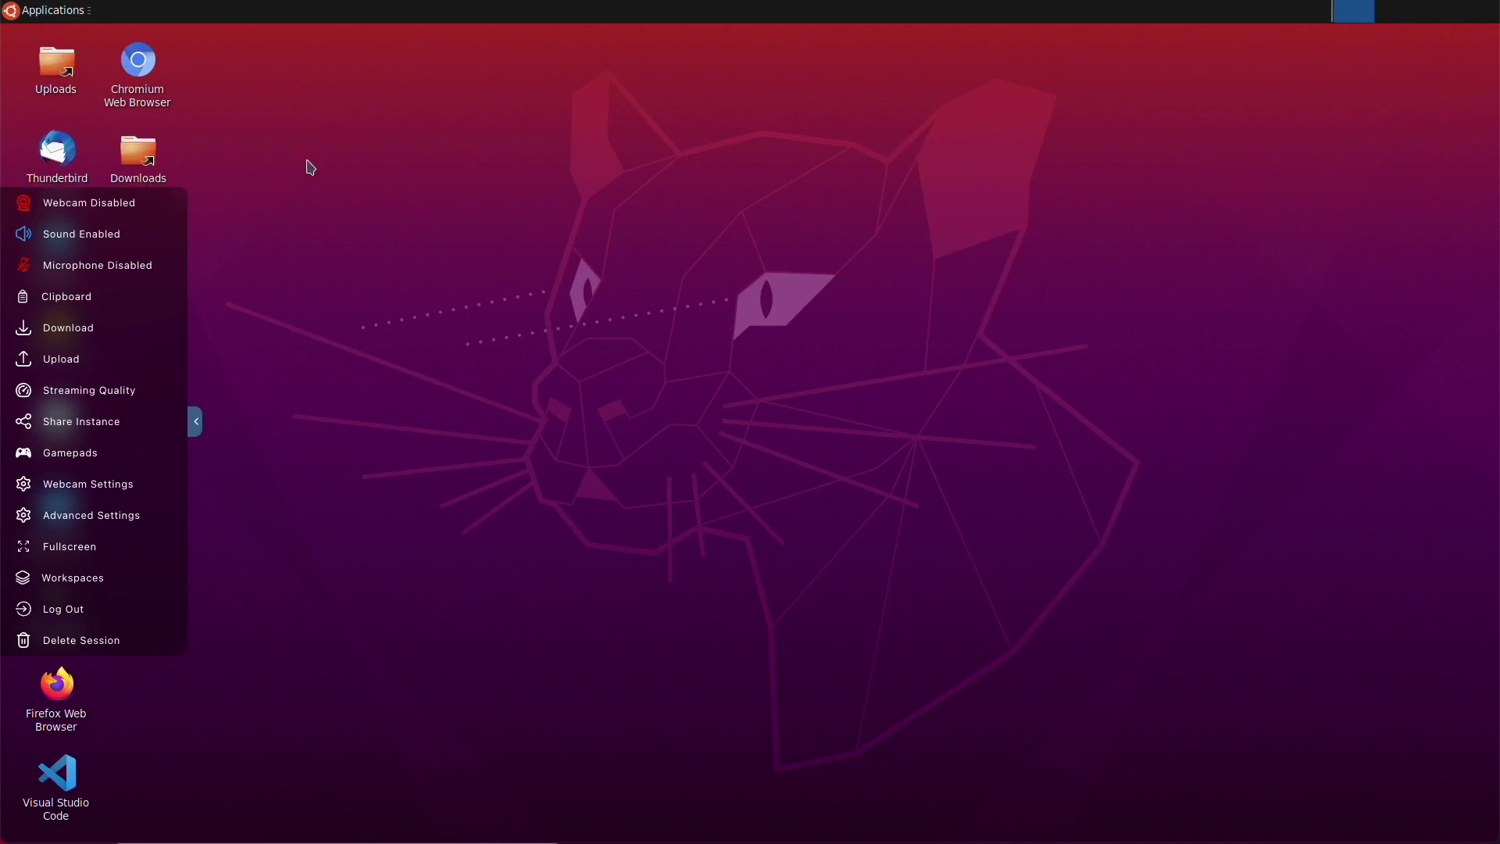
pyautogui.click(68, 4)
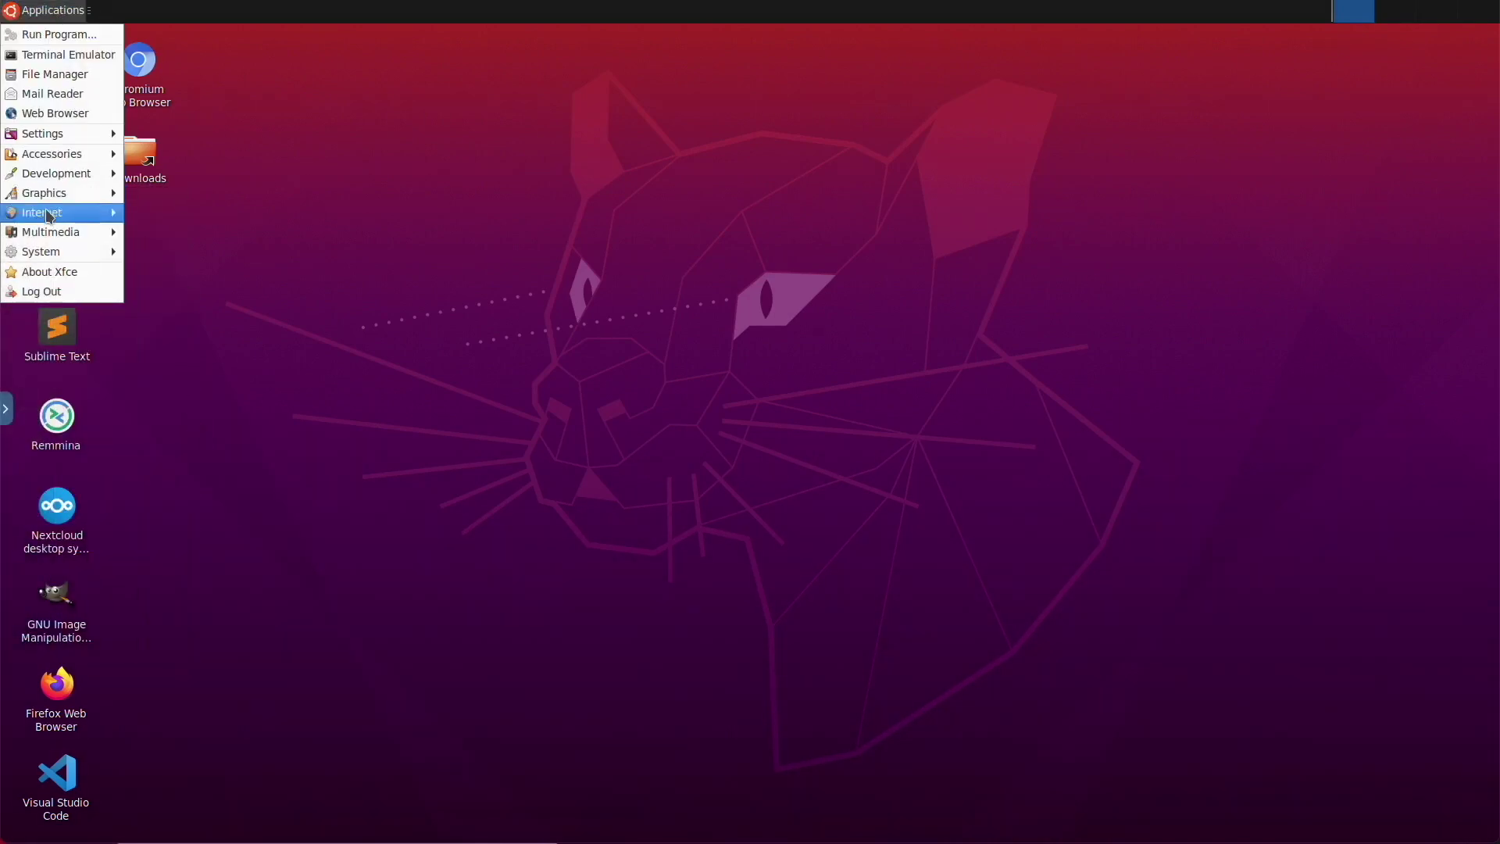
pyautogui.moveTo(78, 232)
pyautogui.click(157, 248)
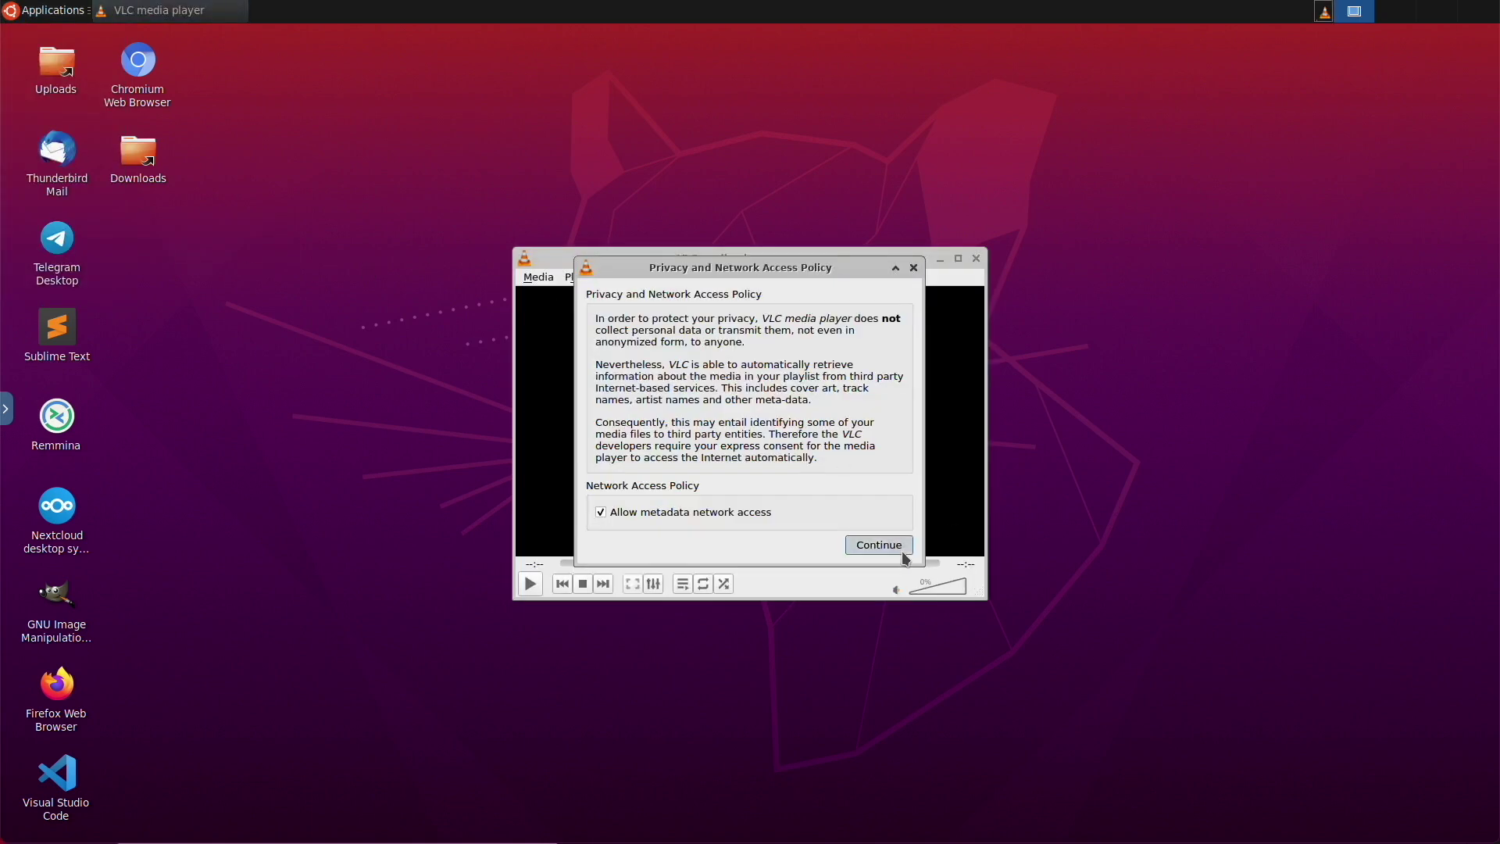
pyautogui.click(879, 545)
# Open the /dev/video0 capture device in VLC and play the webcam stream
pyautogui.click(539, 278)
pyautogui.click(607, 394)
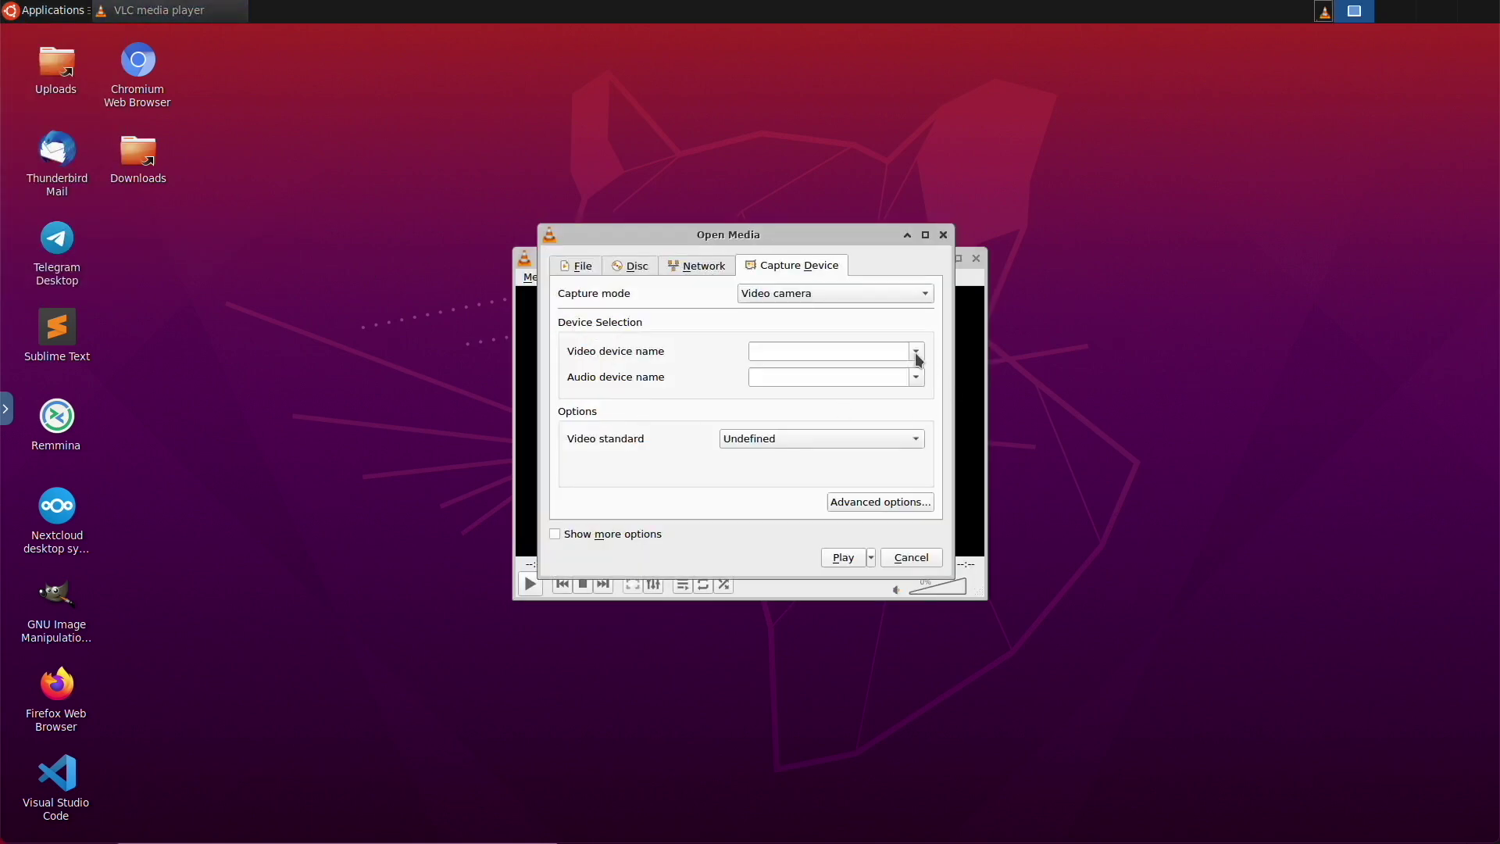
pyautogui.click(916, 352)
pyautogui.click(832, 366)
pyautogui.click(844, 557)
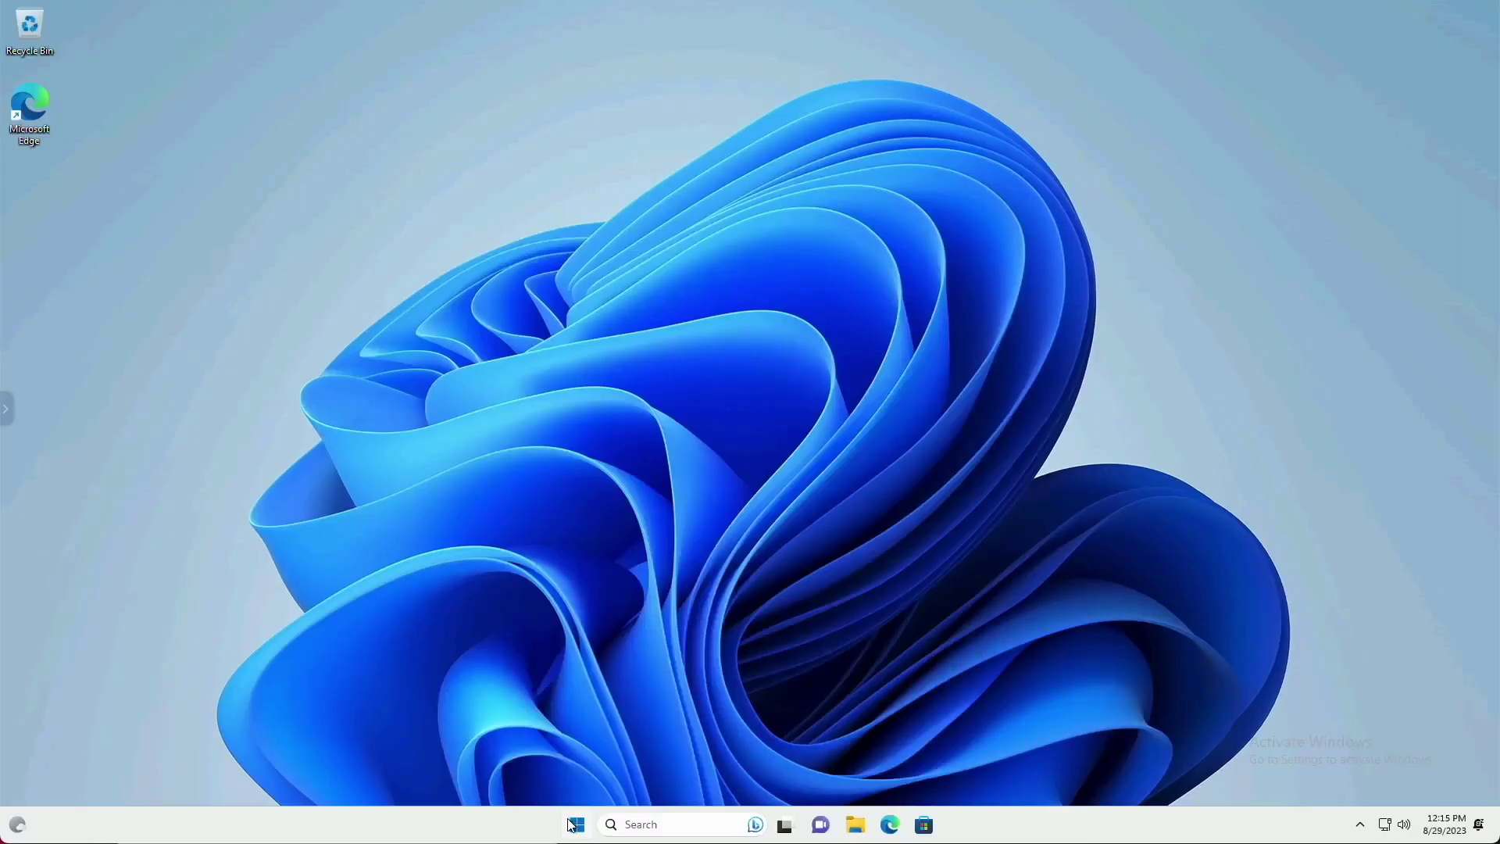
# Open Notepad in the Windows 11 session and type 'test'
pyautogui.click(575, 825)
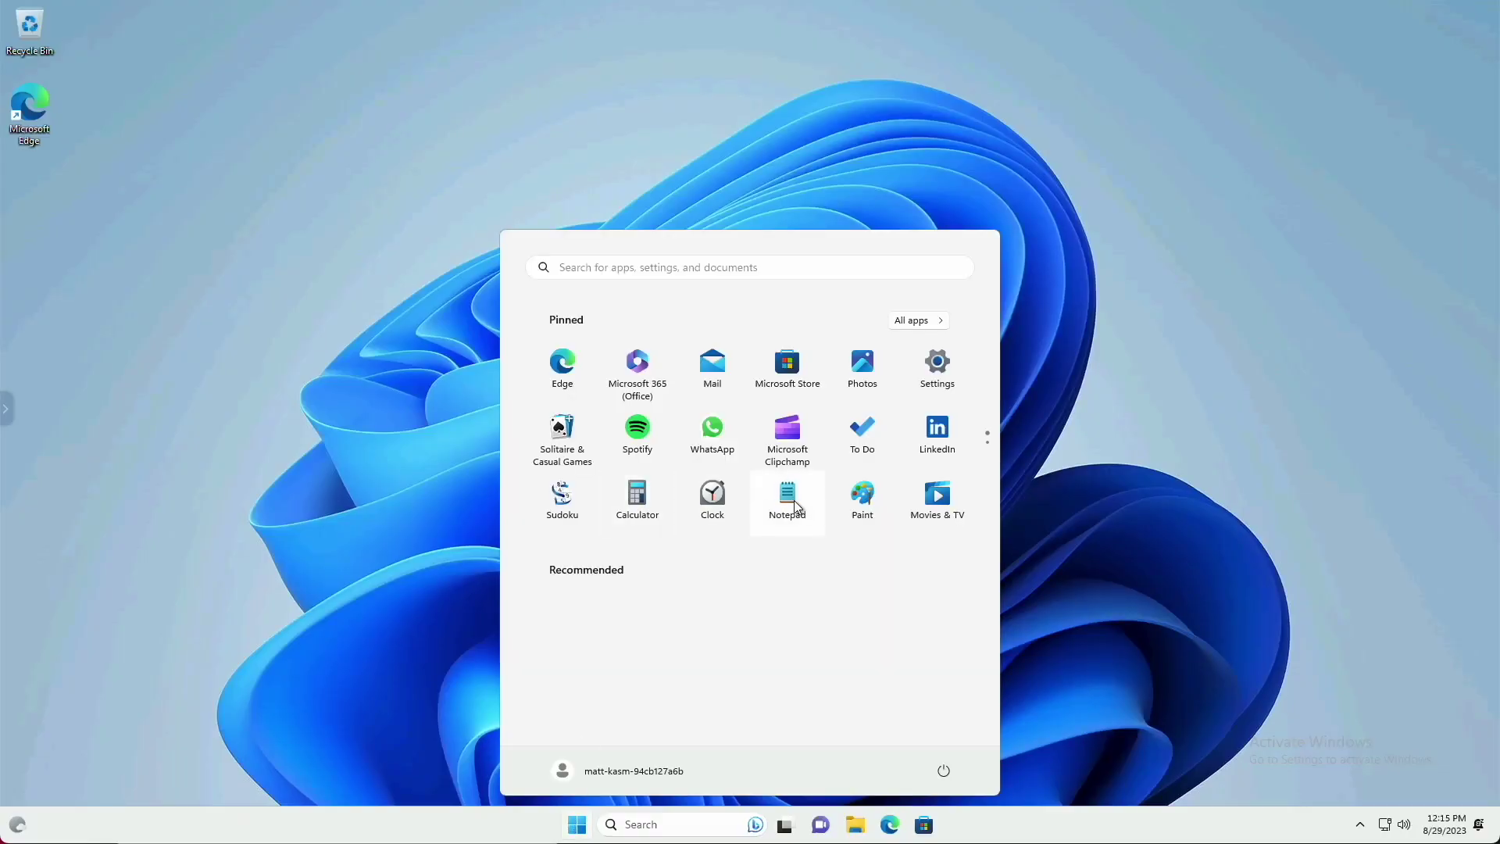
pyautogui.click(817, 509)
pyautogui.write('test')
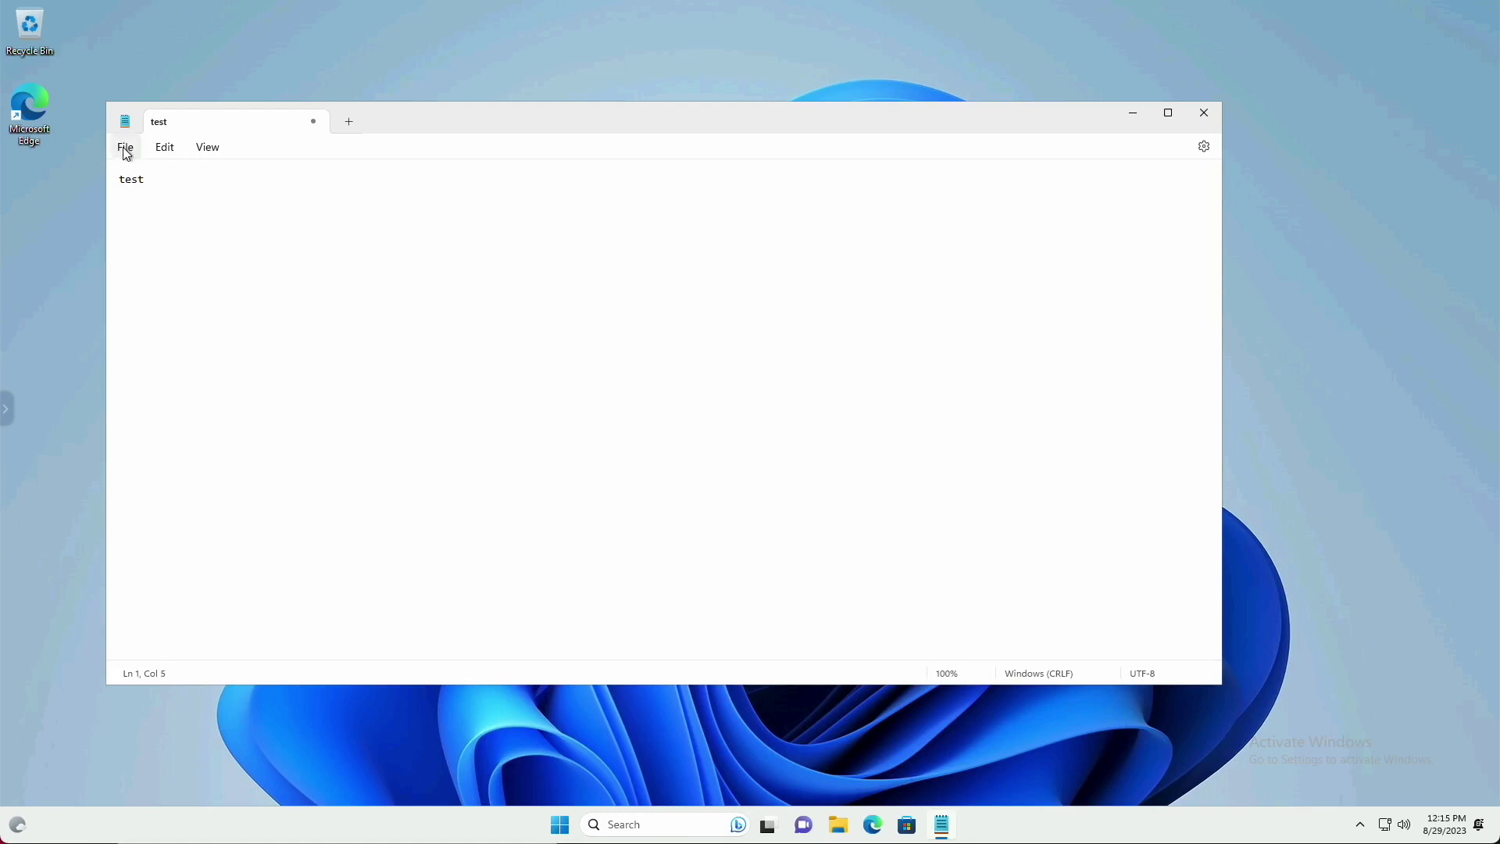
# Print the note to the Kasm (redirected 3) printer and check the local print destinations
pyautogui.click(125, 147)
pyautogui.click(157, 357)
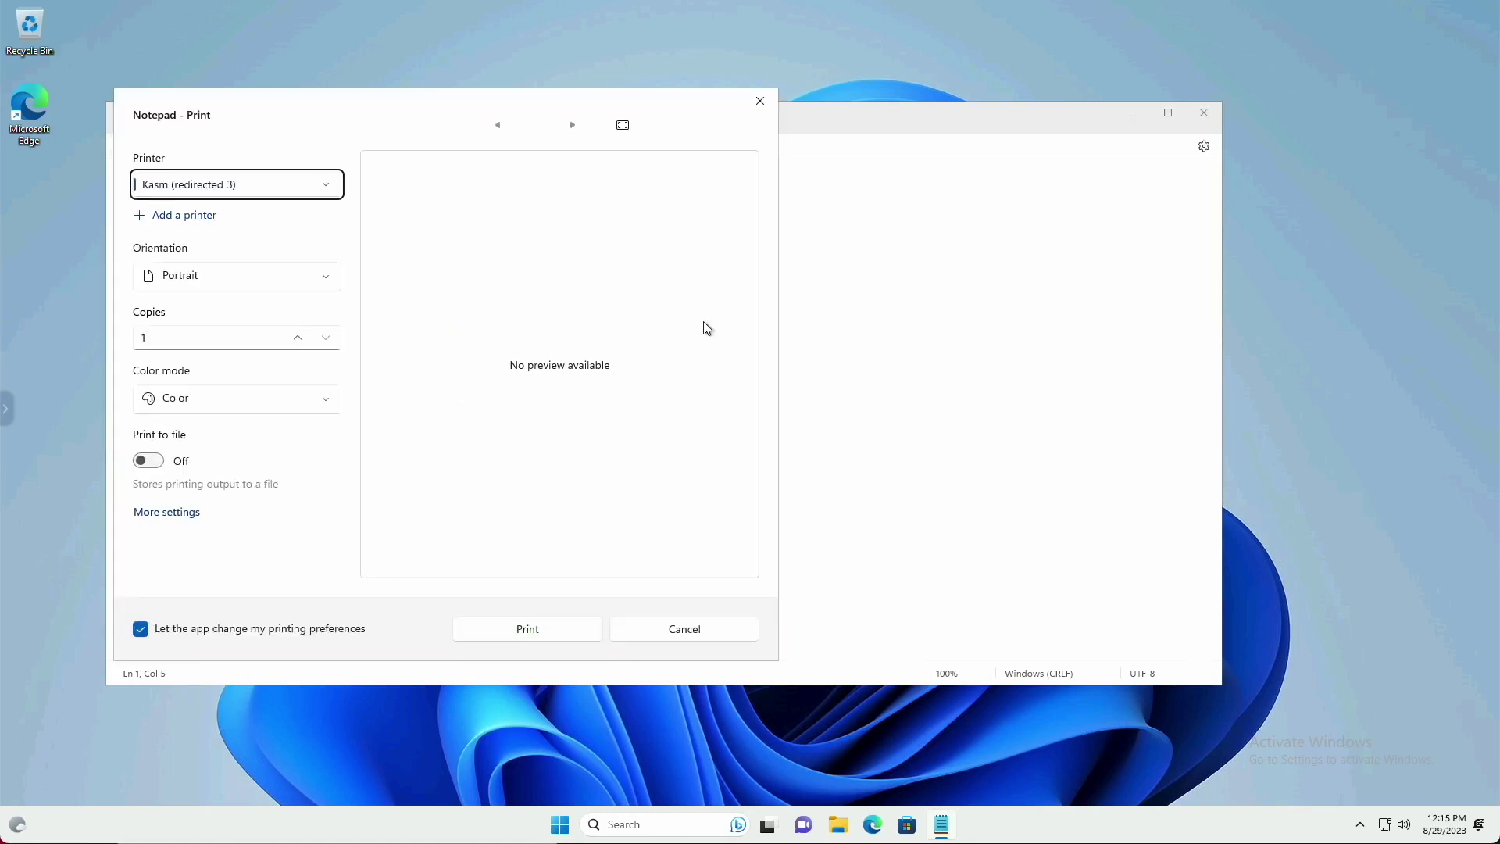
pyautogui.click(196, 192)
pyautogui.click(197, 189)
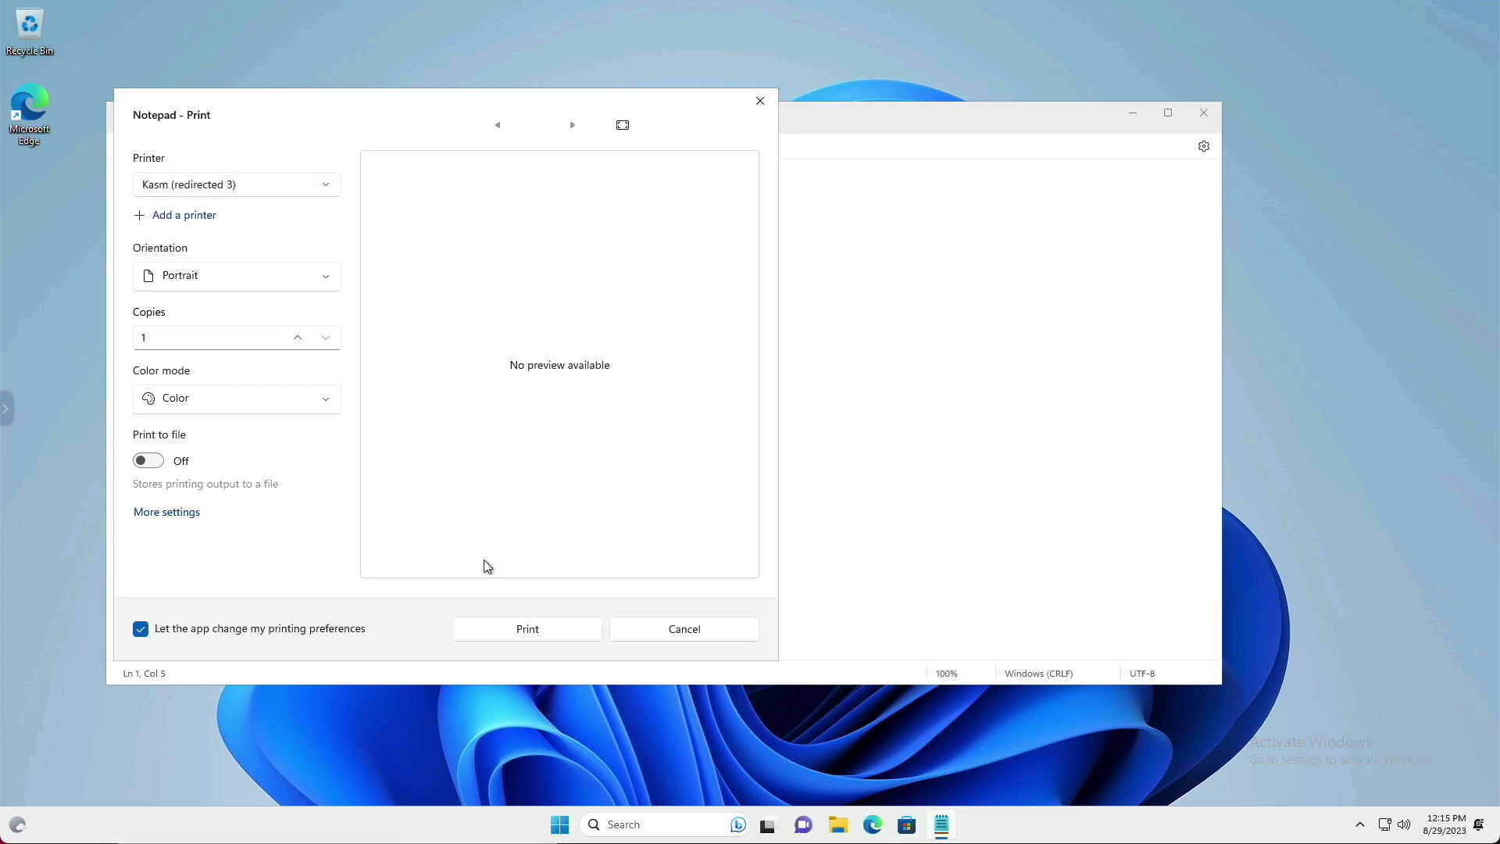
pyautogui.click(524, 628)
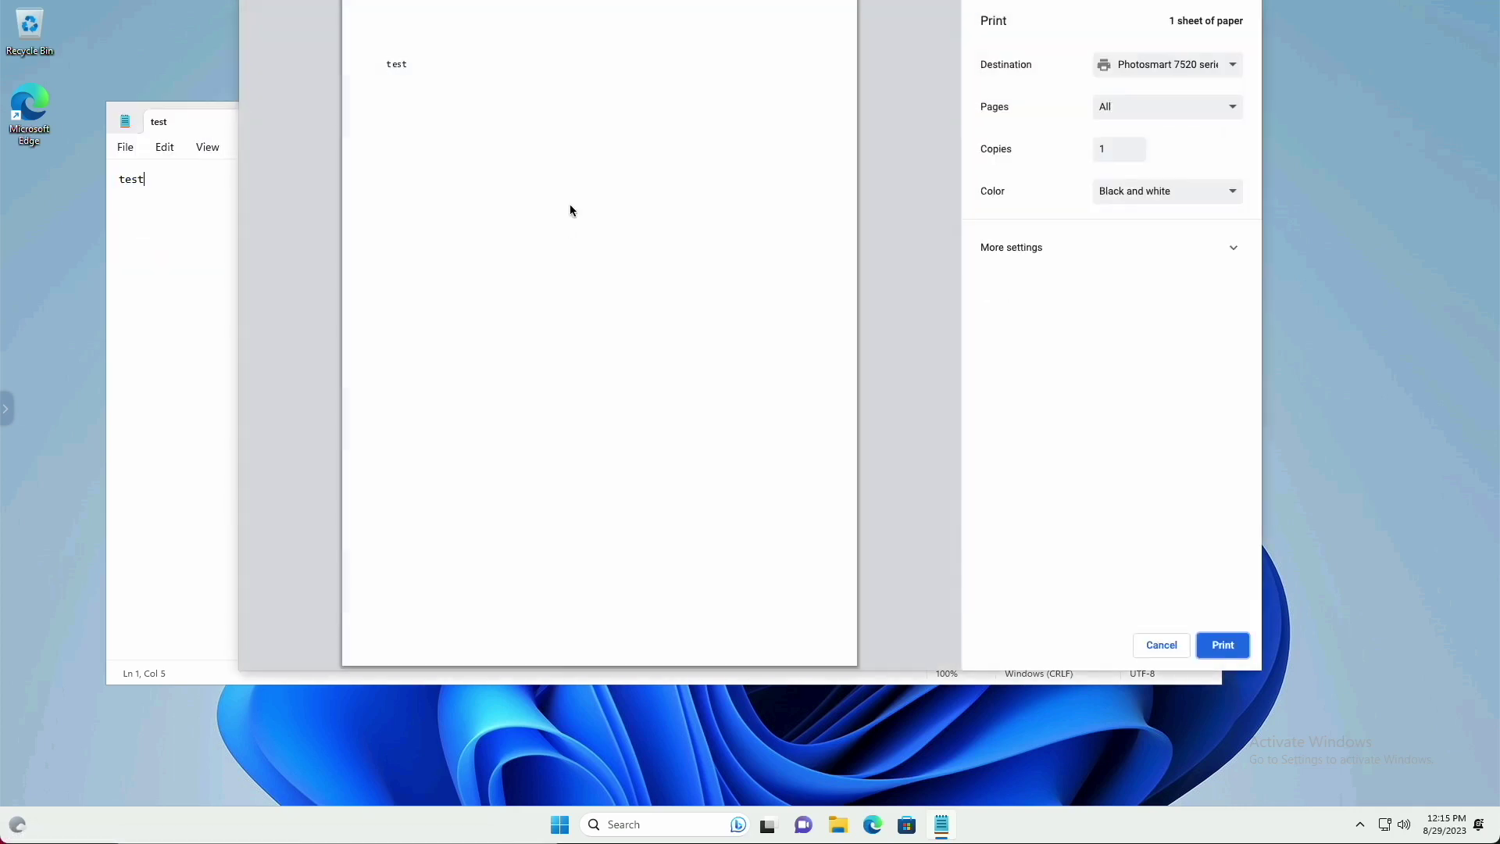
pyautogui.click(1194, 71)
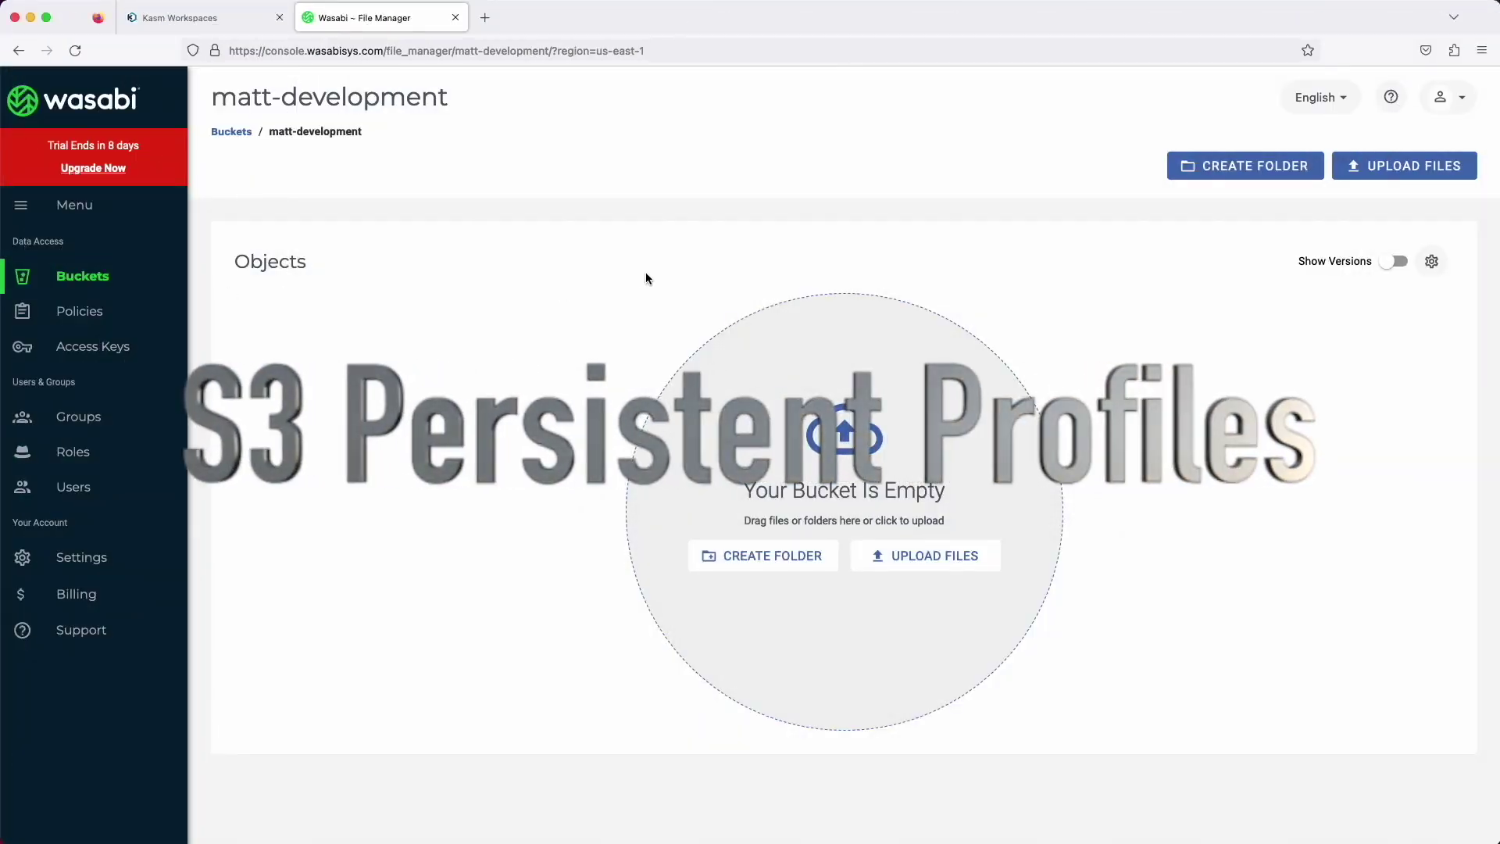
# Create a new root-user access key on Wasabi's Access Keys page
pyautogui.click(82, 346)
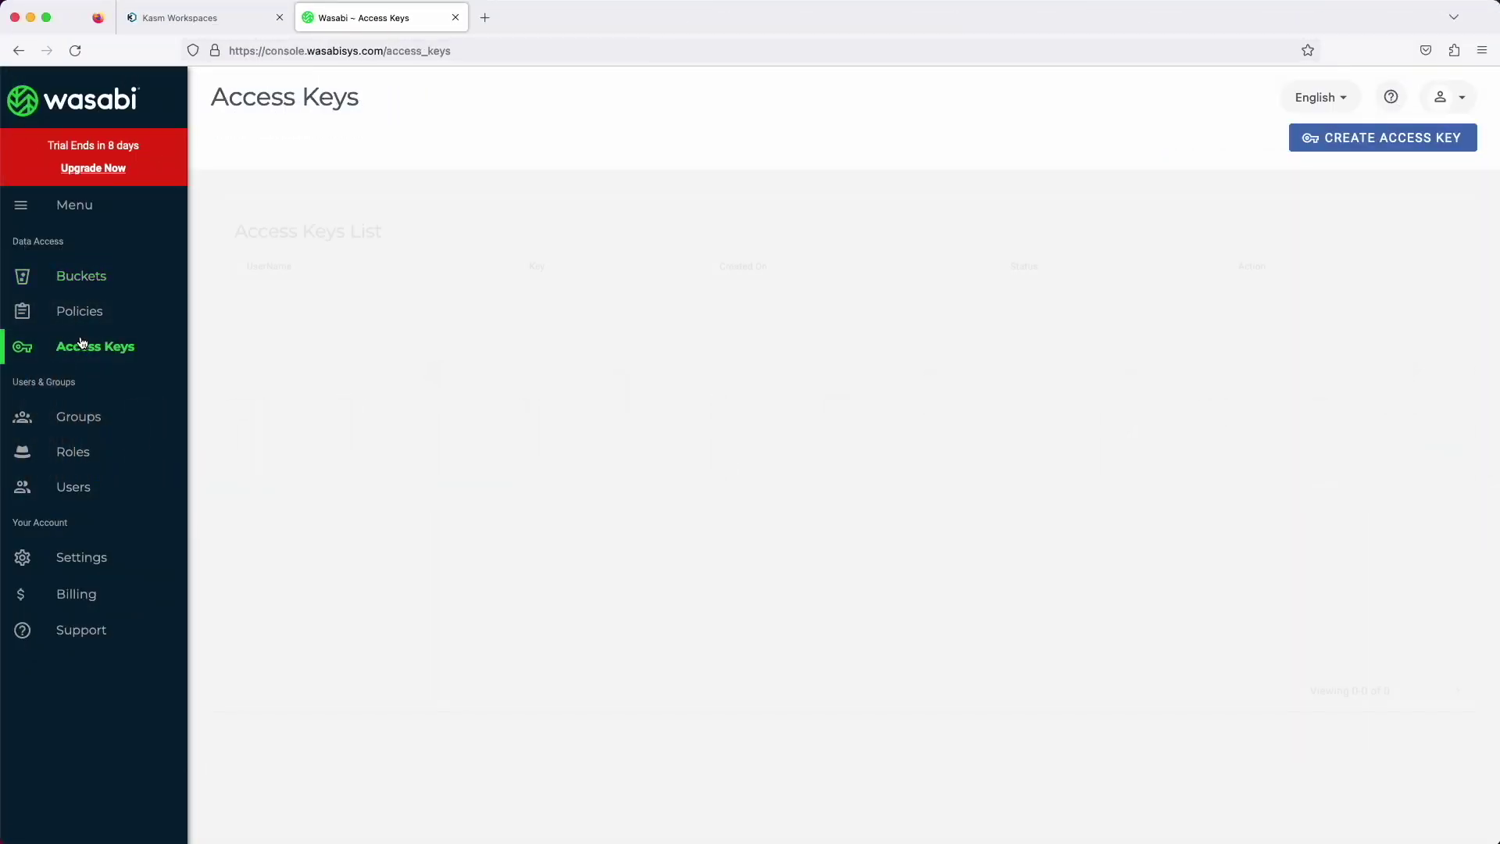
pyautogui.click(94, 275)
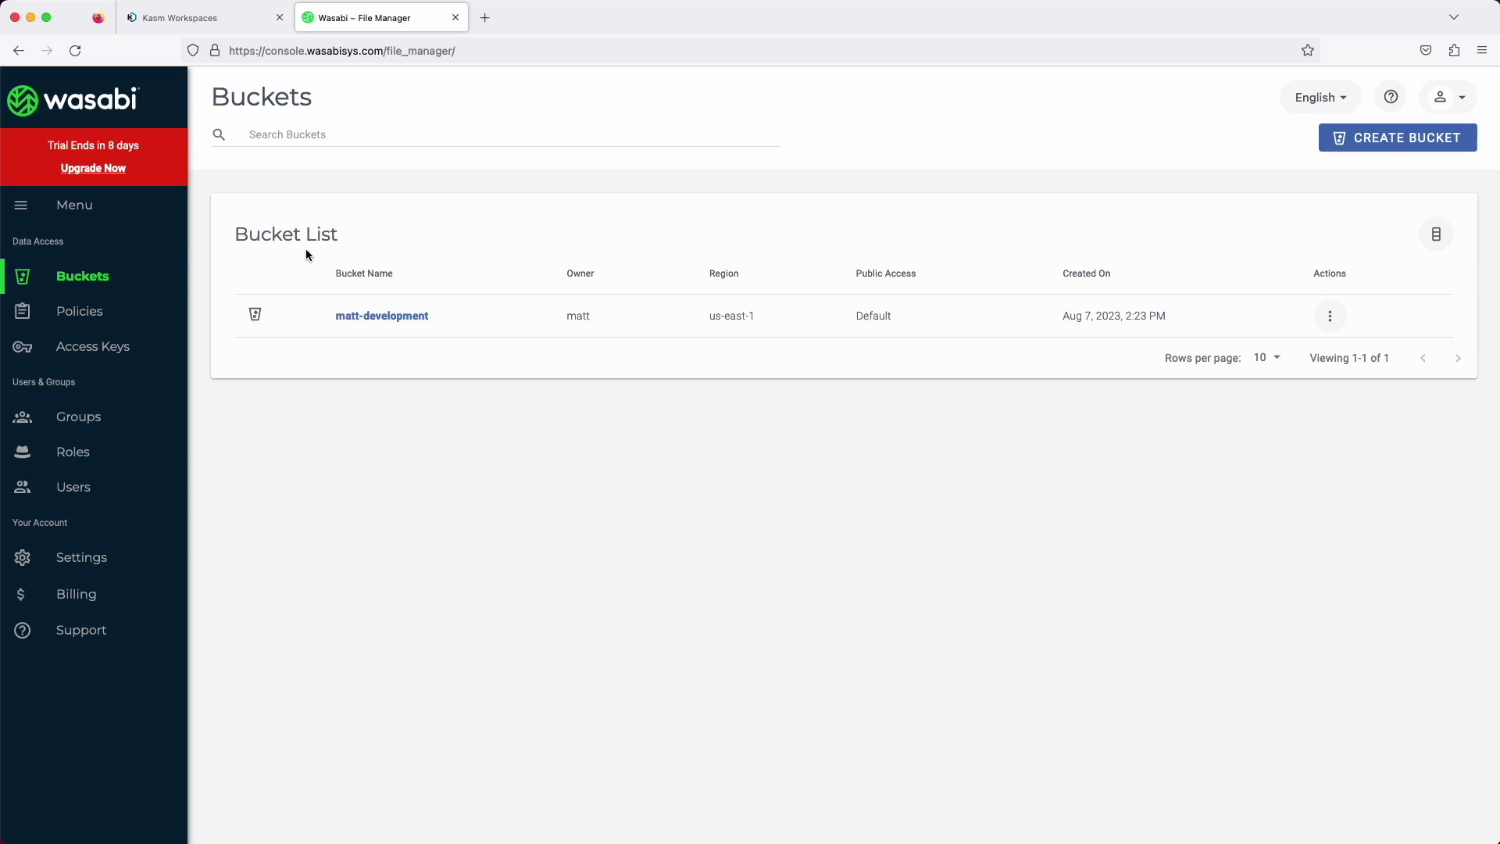
pyautogui.click(98, 348)
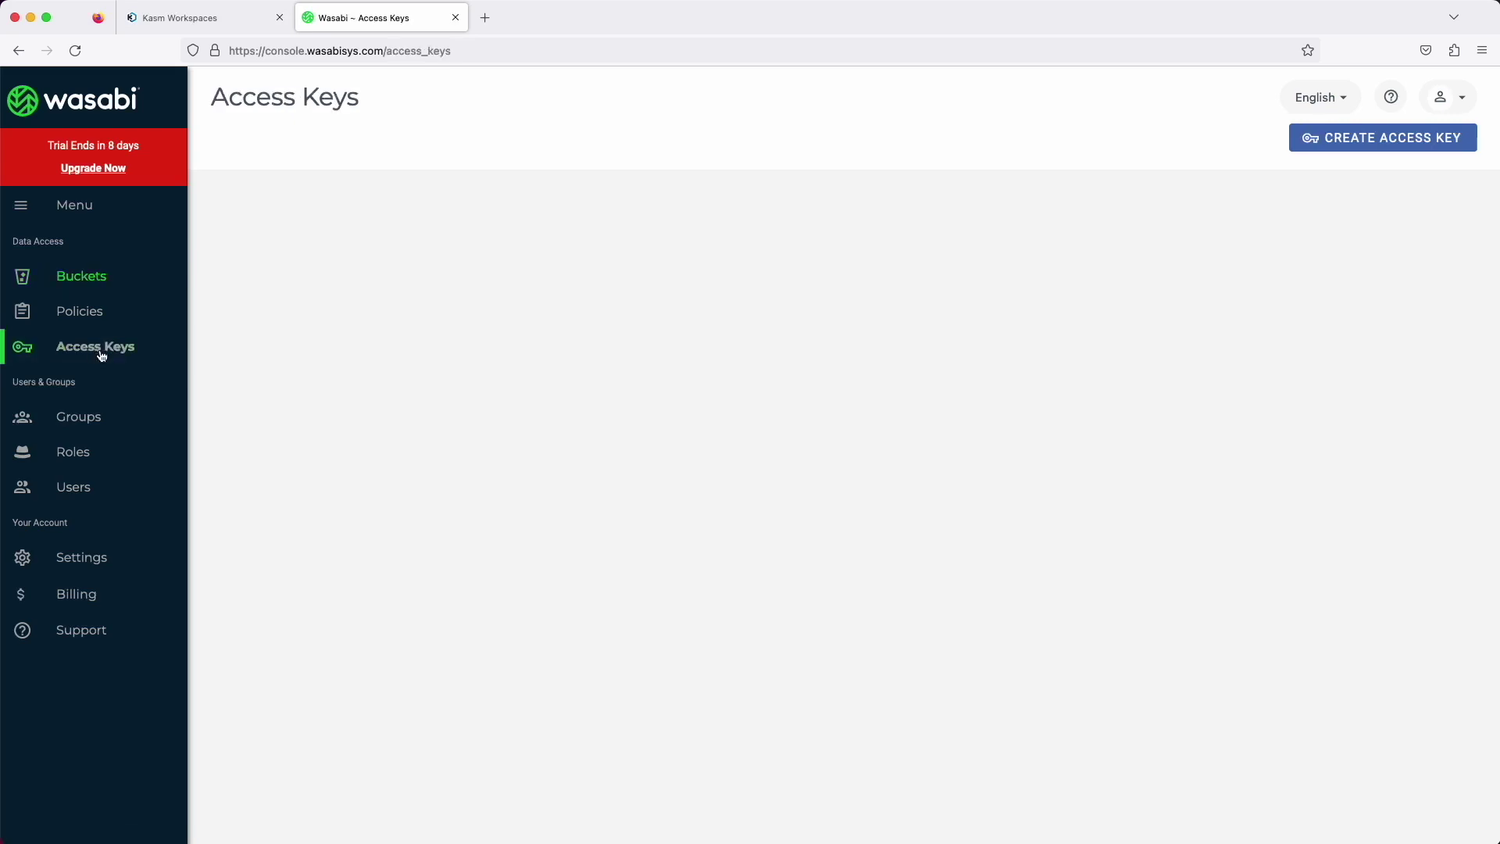
pyautogui.click(1337, 155)
pyautogui.click(961, 516)
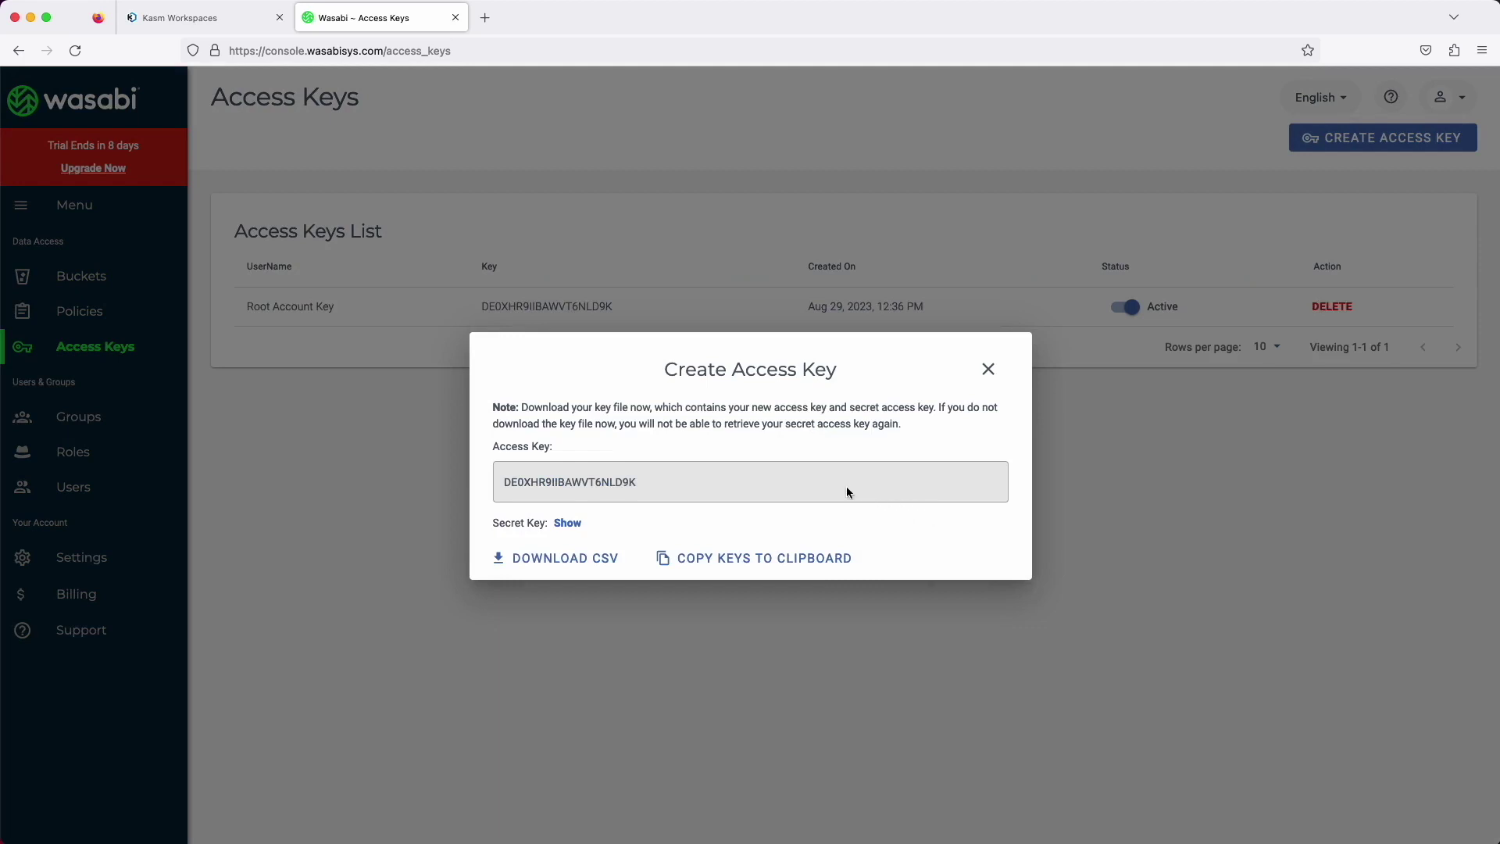
pyautogui.hotkey('ctrl', 'shift', 'Tab')
pyautogui.click(721, 331)
# Paste the Wasabi access key and secret into Object Storage Key and Secret, and save
pyautogui.press('super+v')
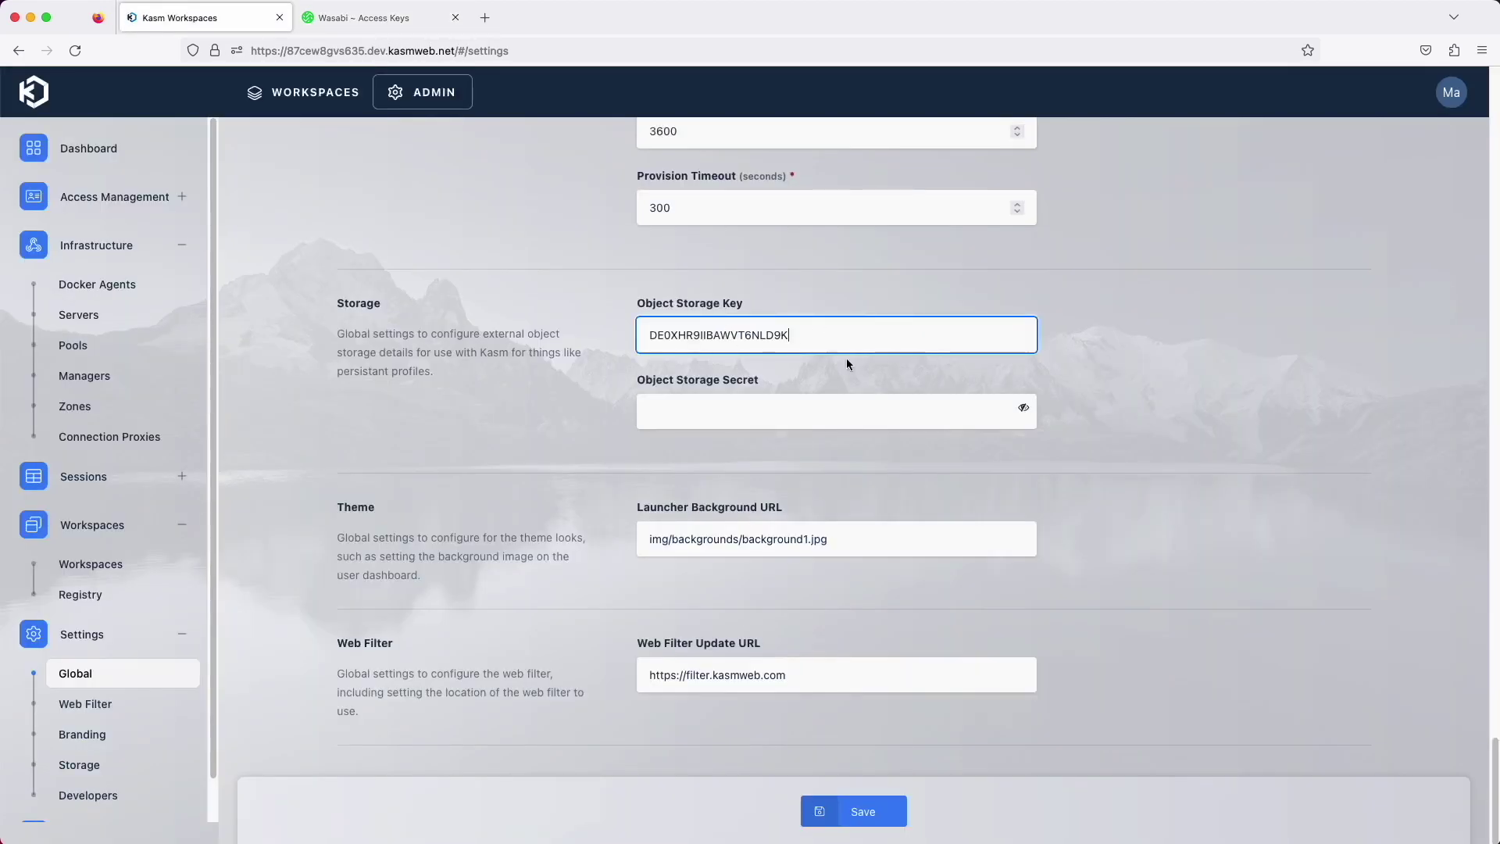
pyautogui.click(685, 412)
pyautogui.rightClick(685, 413)
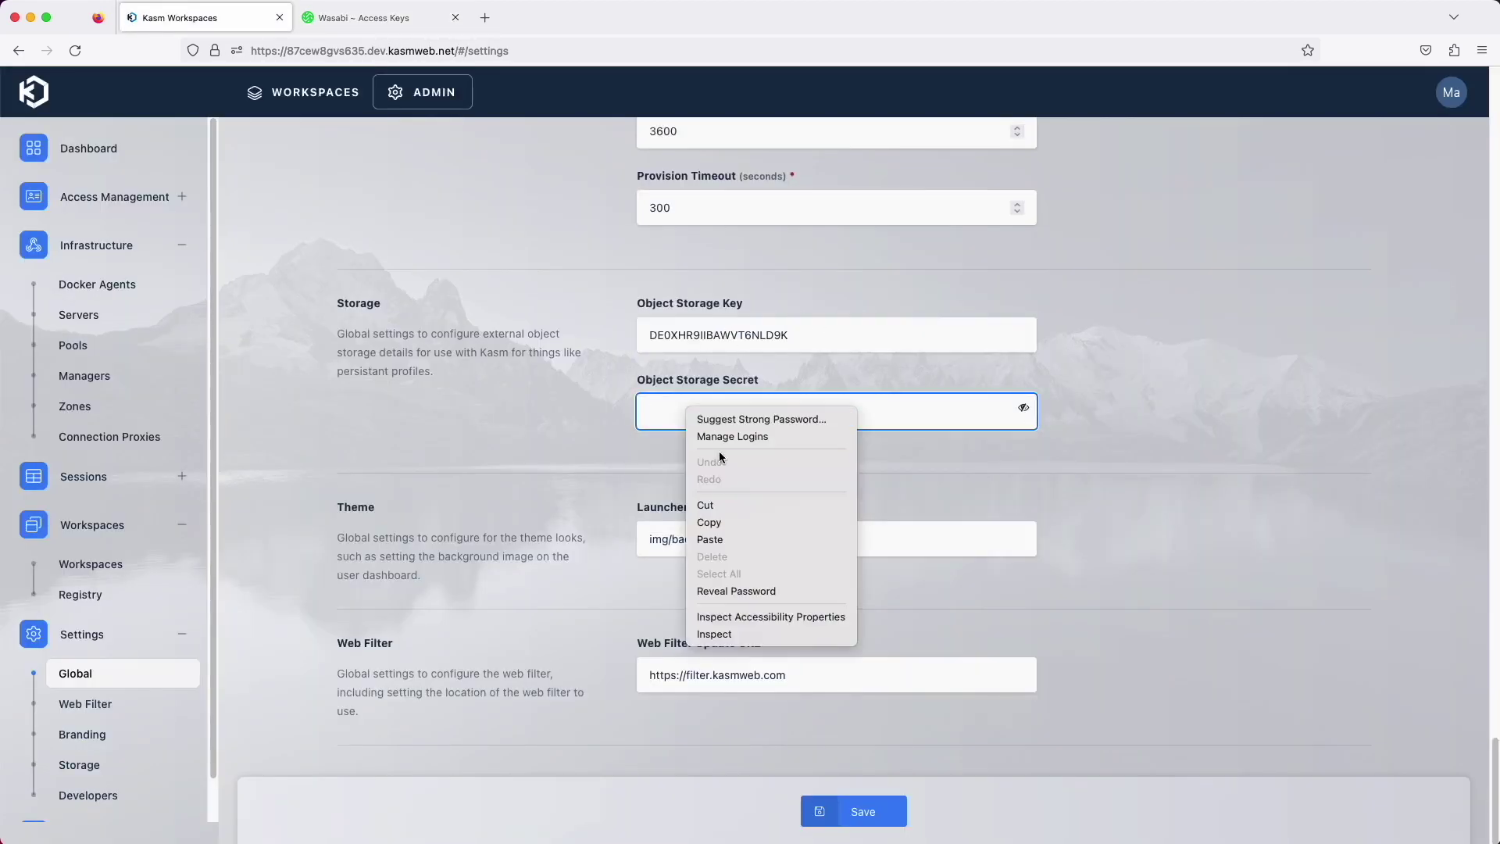
pyautogui.click(717, 539)
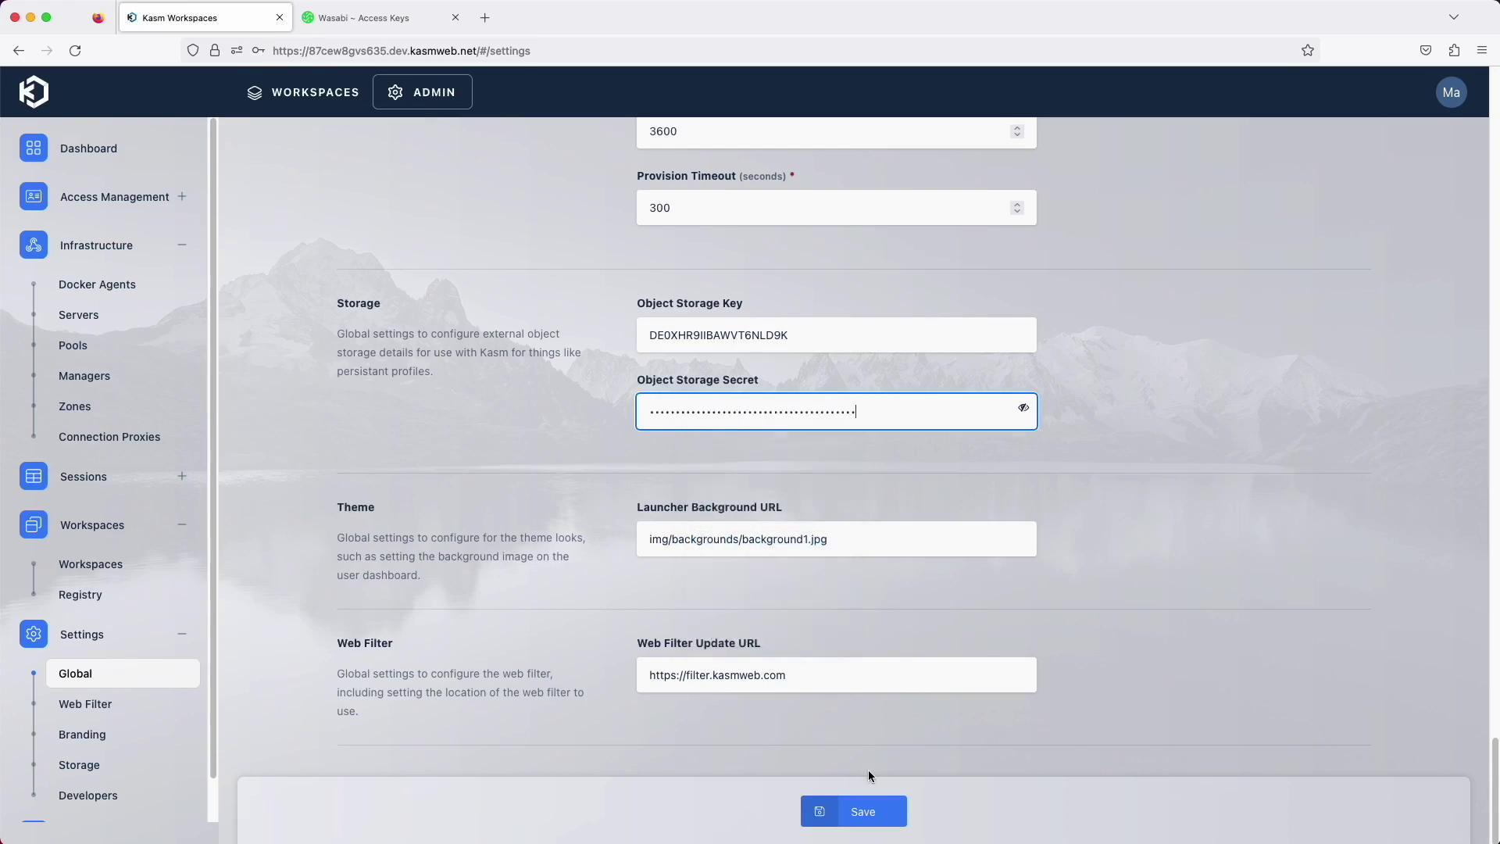
pyautogui.click(817, 811)
pyautogui.click(98, 566)
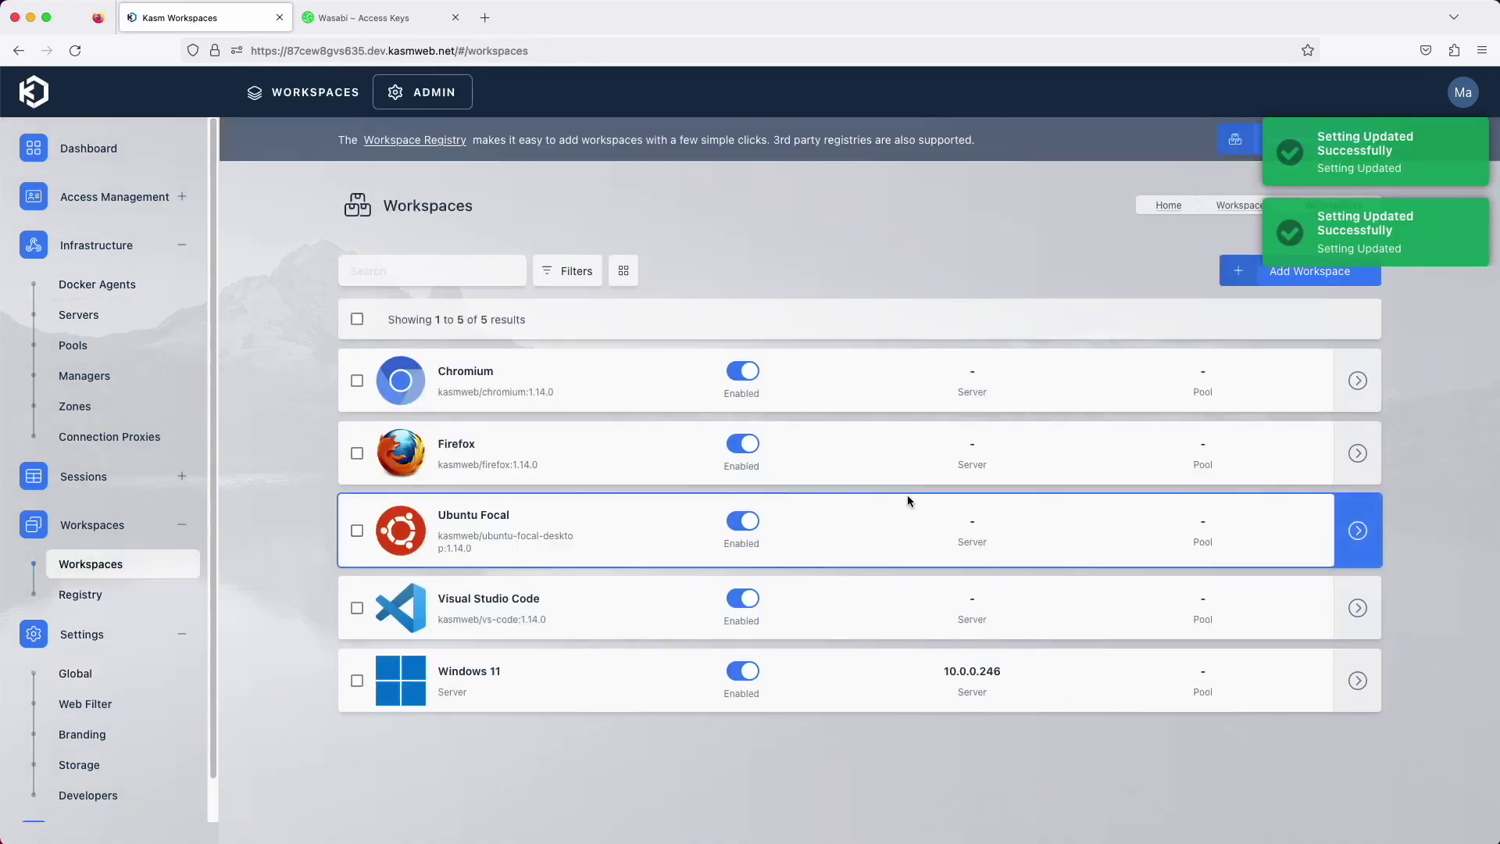
# Set Ubuntu Focal's Persistent Profile Path to the s3:// Wasabi bucket path and save
pyautogui.click(1358, 530)
pyautogui.click(1304, 530)
pyautogui.scroll(-3, 818, 582)
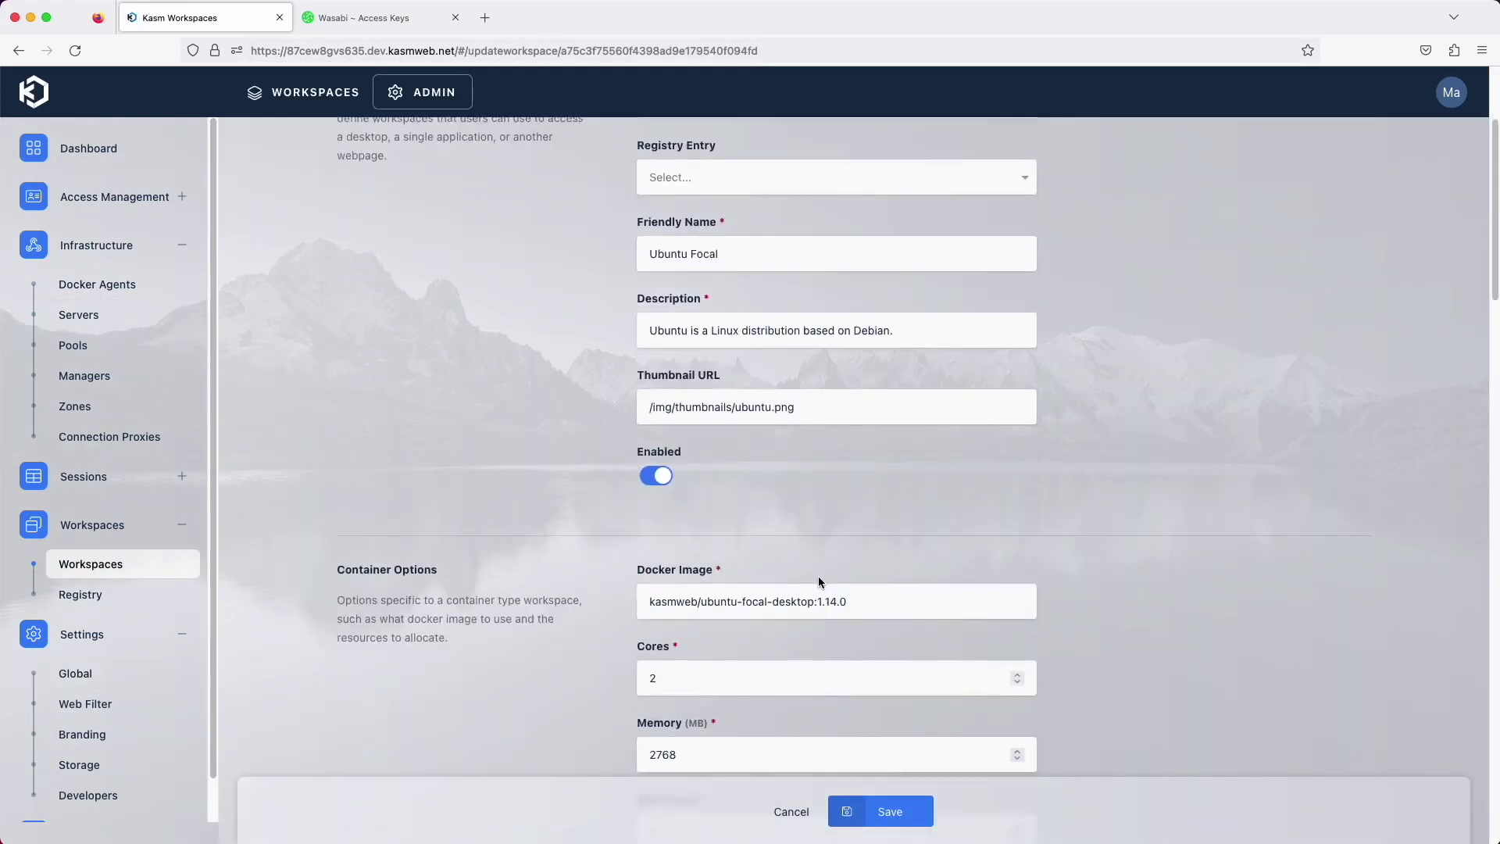
pyautogui.scroll(-7, 818, 575)
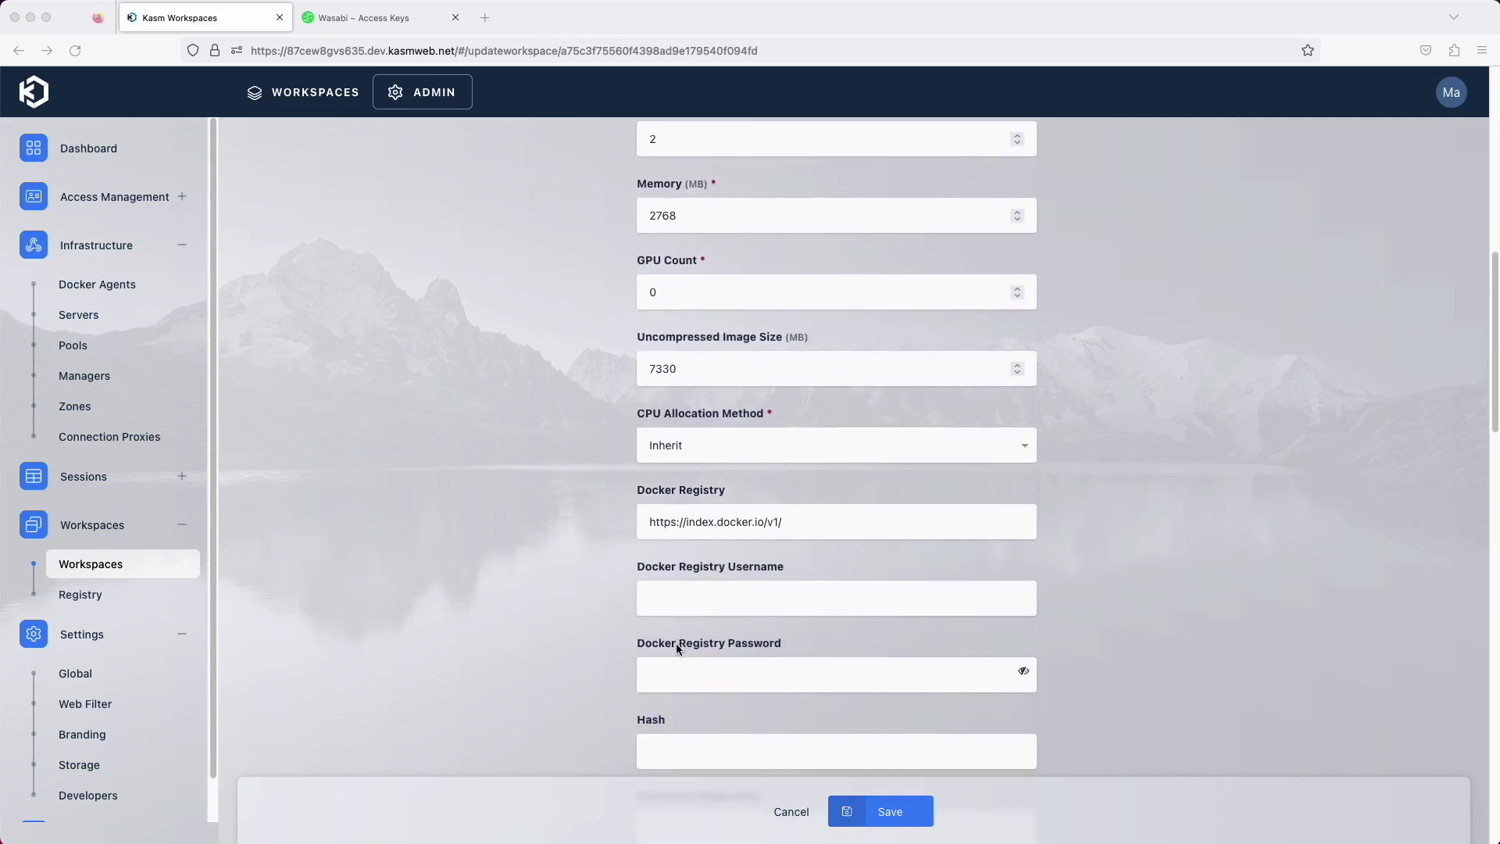
pyautogui.scroll(-4, 670, 644)
pyautogui.click(682, 546)
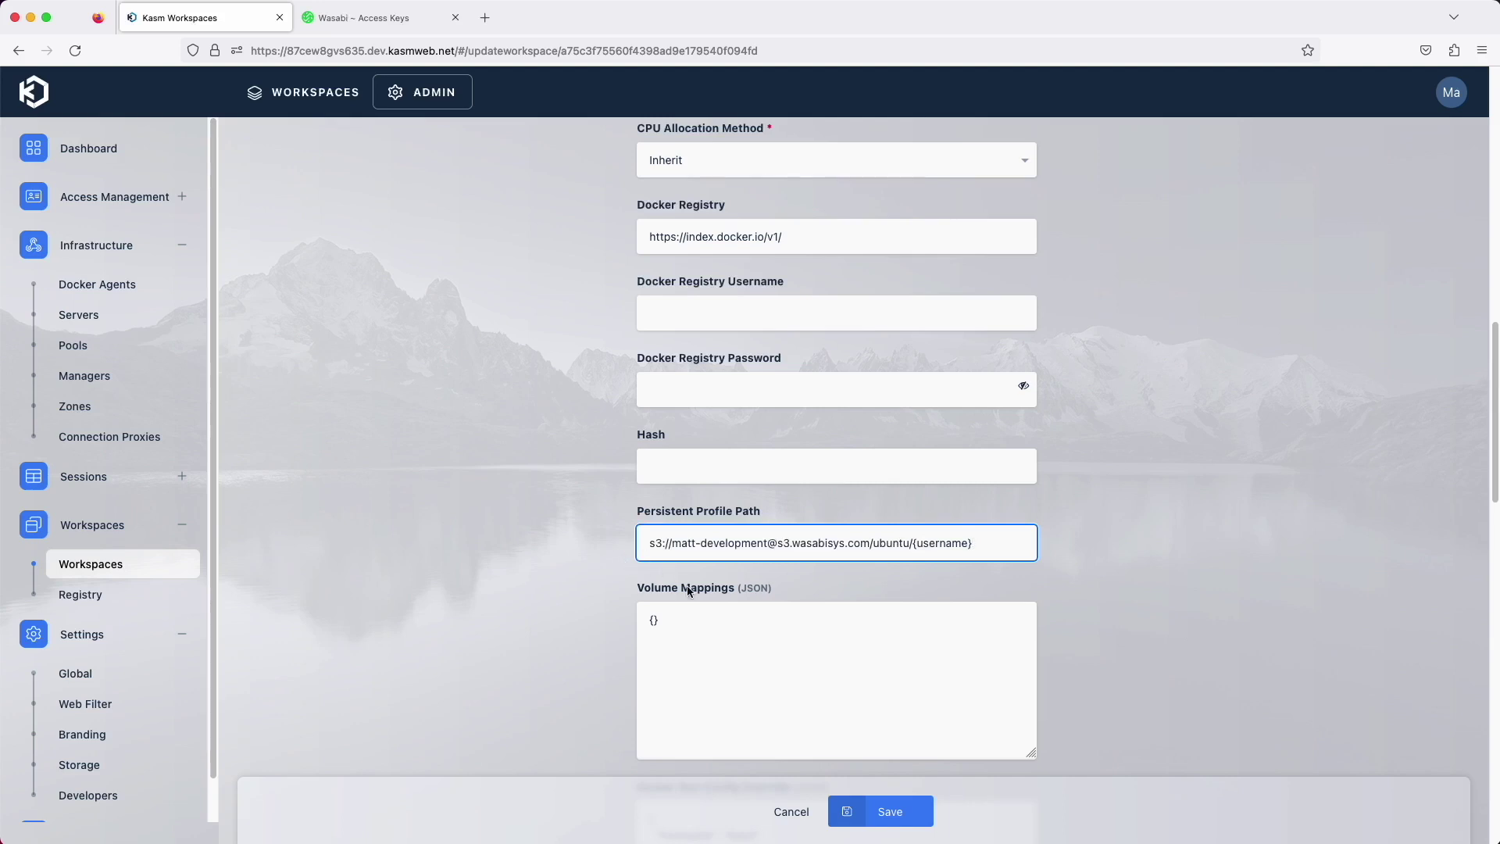
pyautogui.click(864, 798)
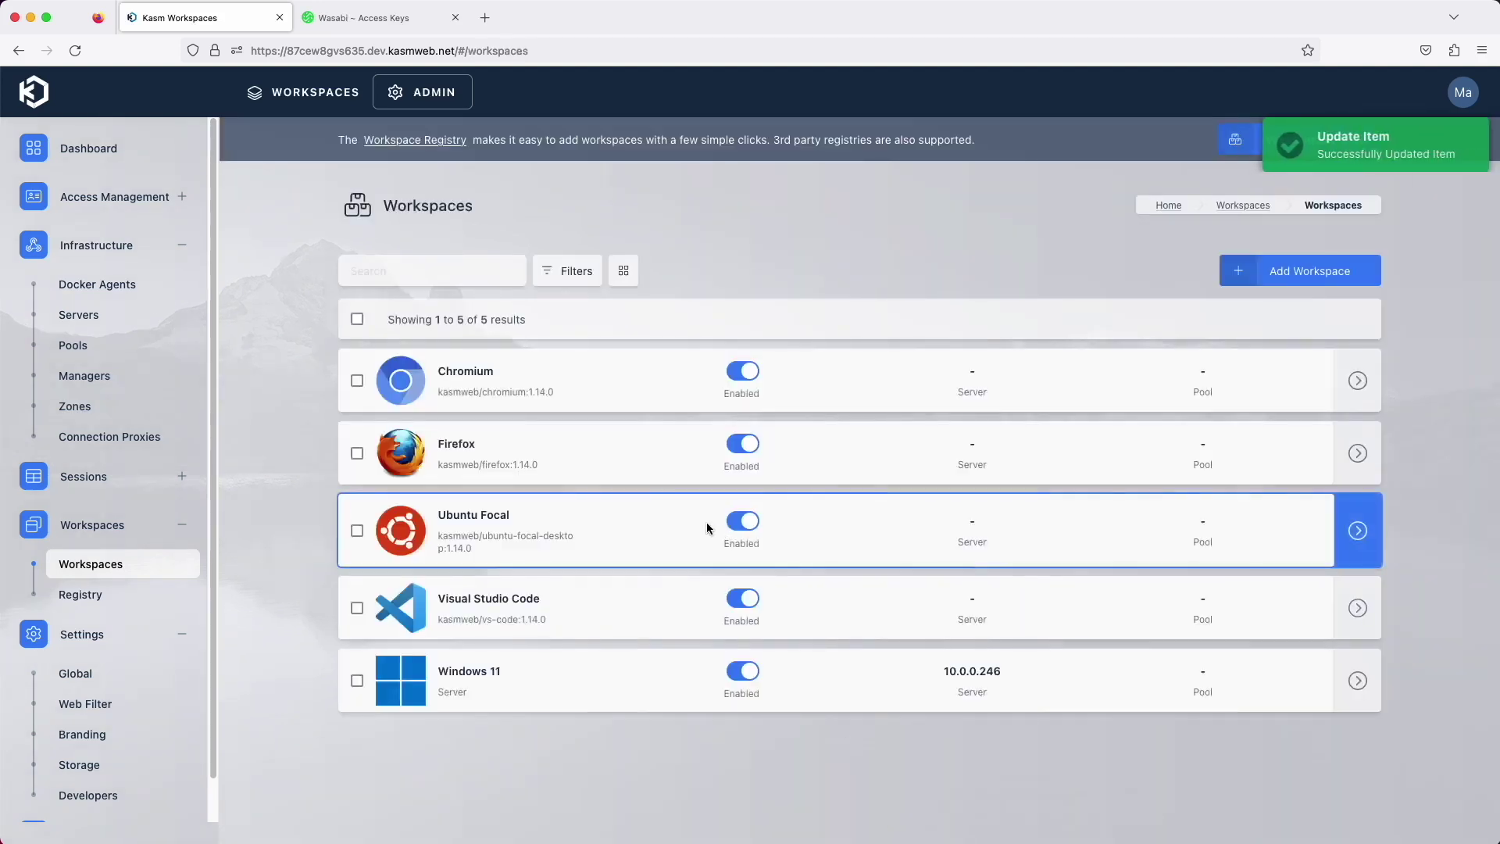
# Launch an Ubuntu Focal session from the Workspaces dashboard
pyautogui.click(301, 102)
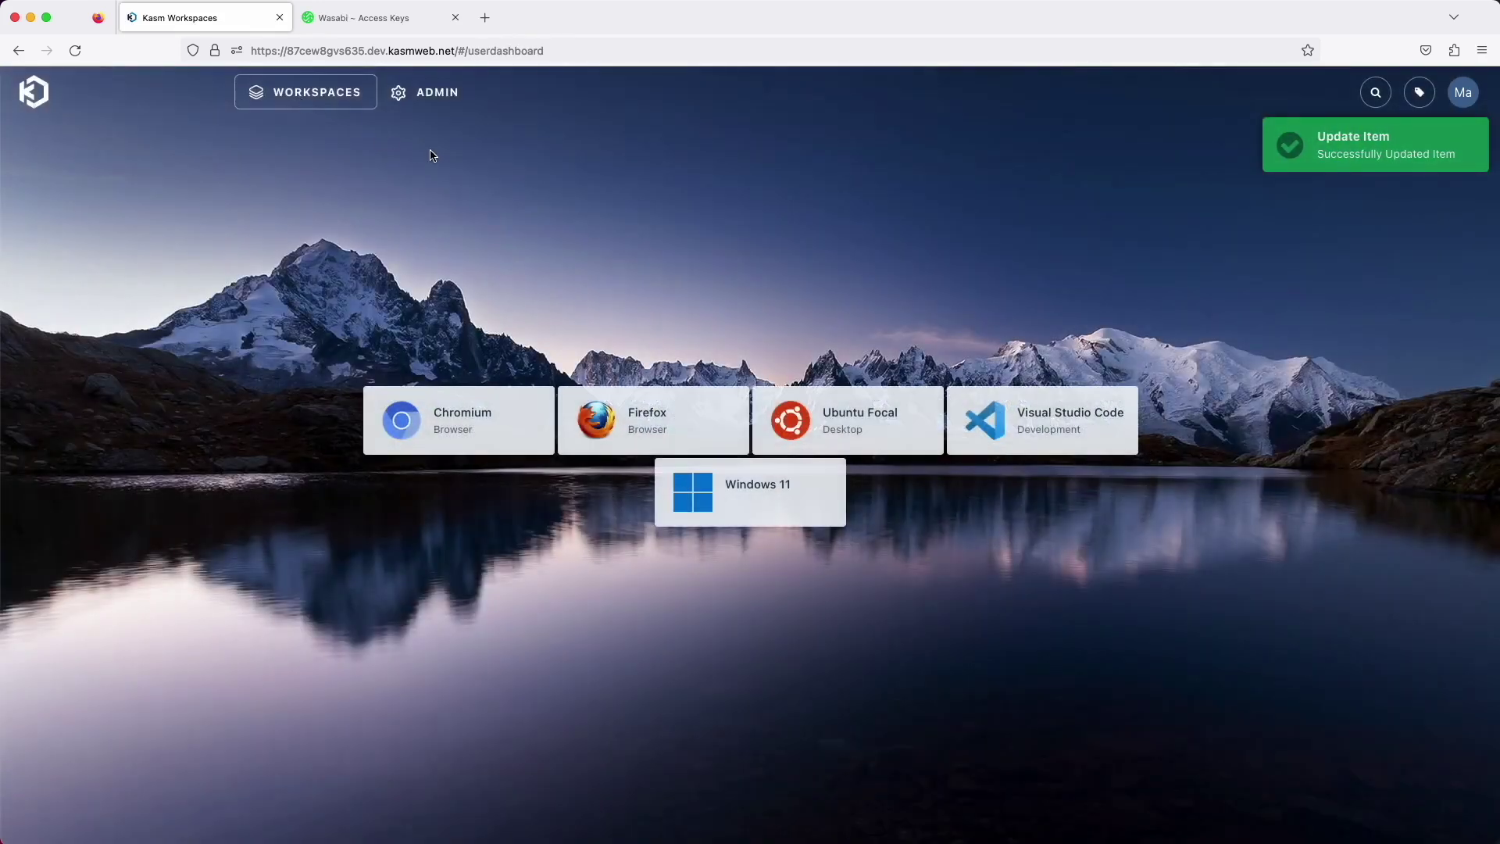
pyautogui.click(856, 424)
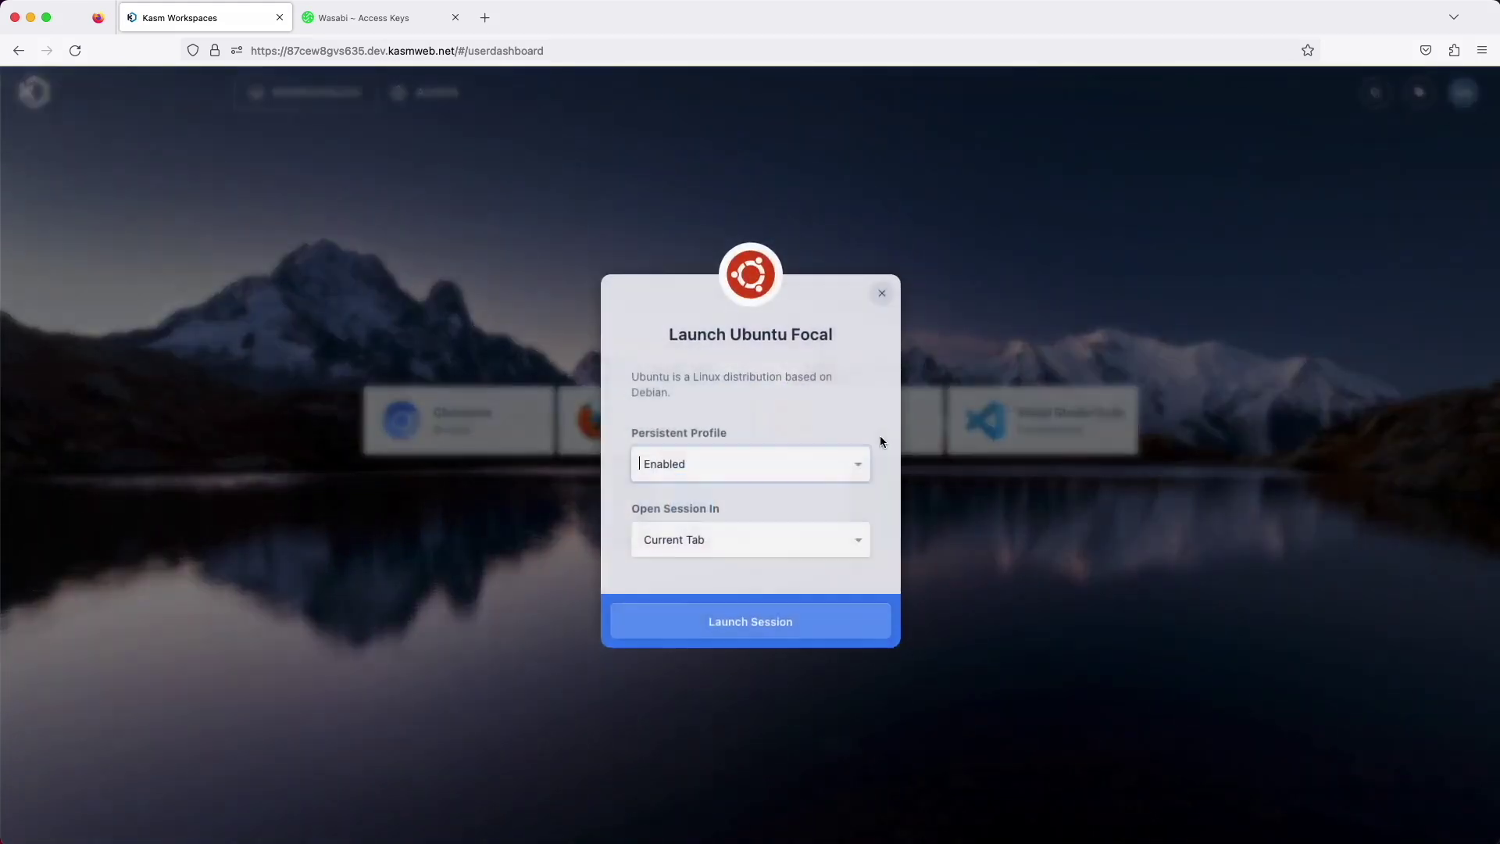
pyautogui.click(776, 630)
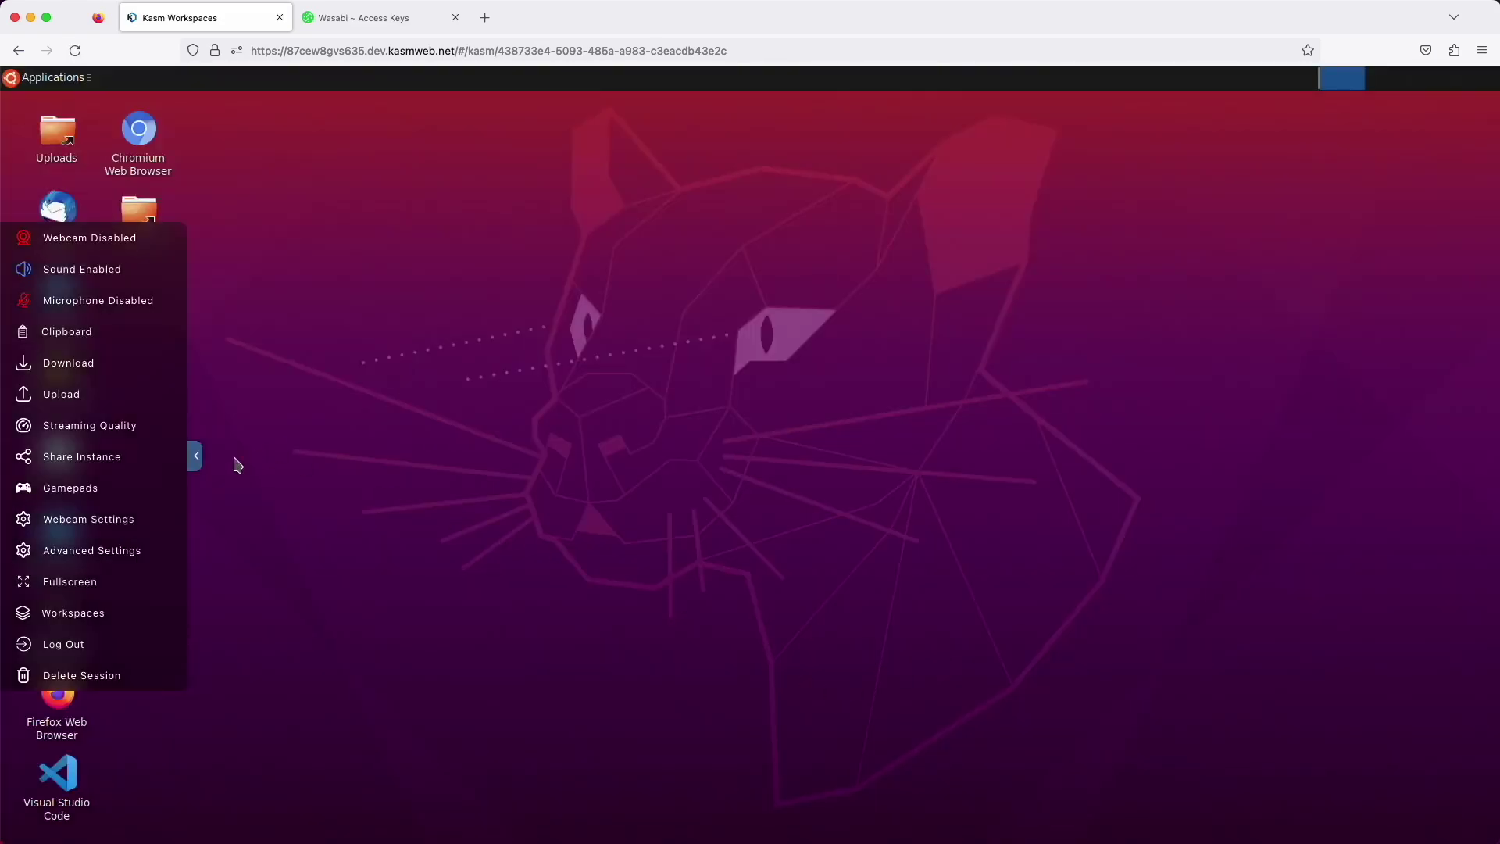
pyautogui.click(194, 461)
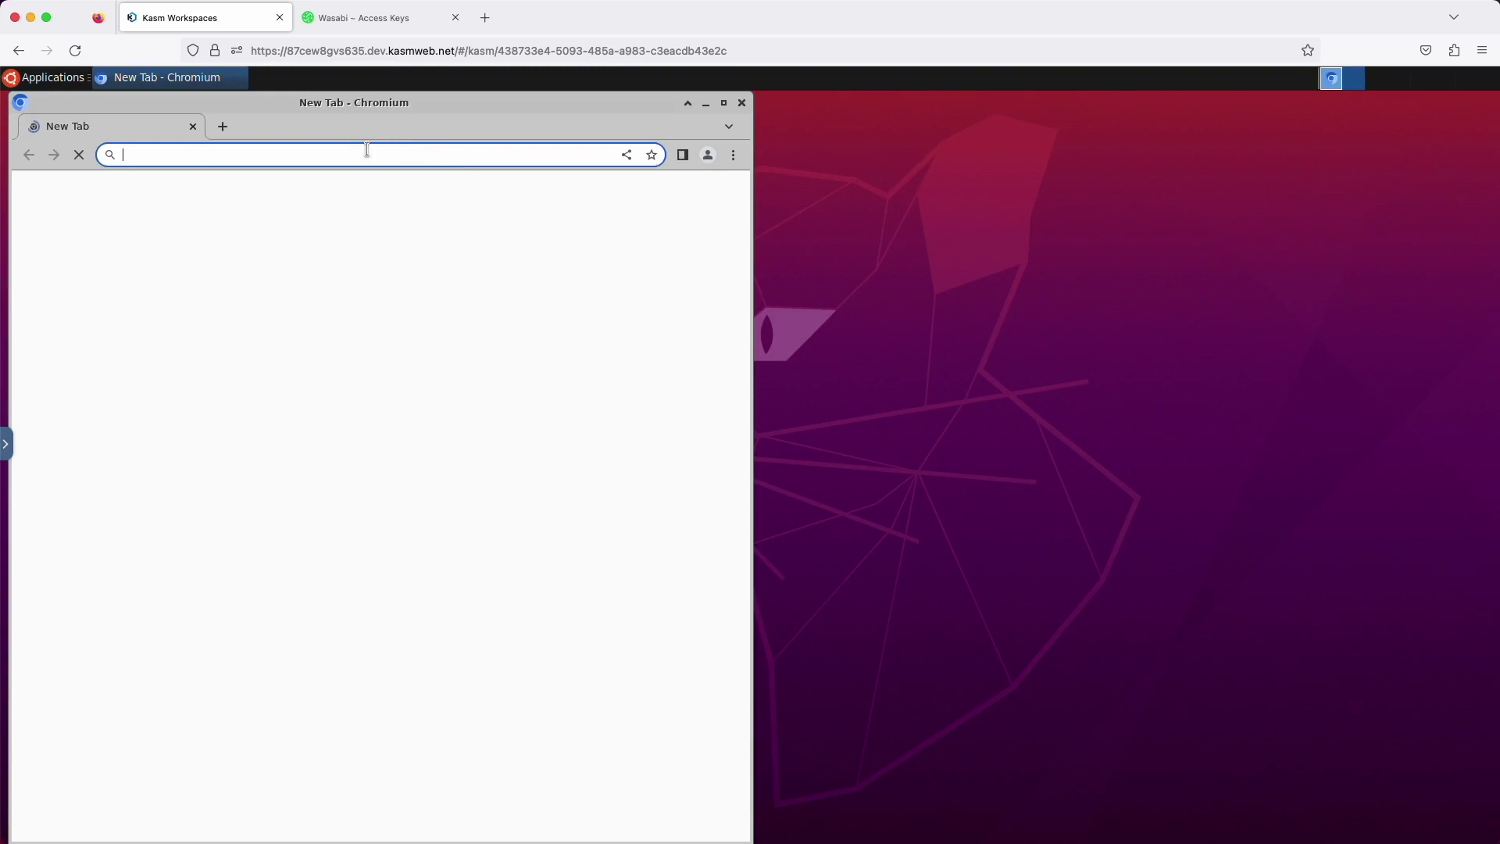
pyautogui.write('www.kasmweb')
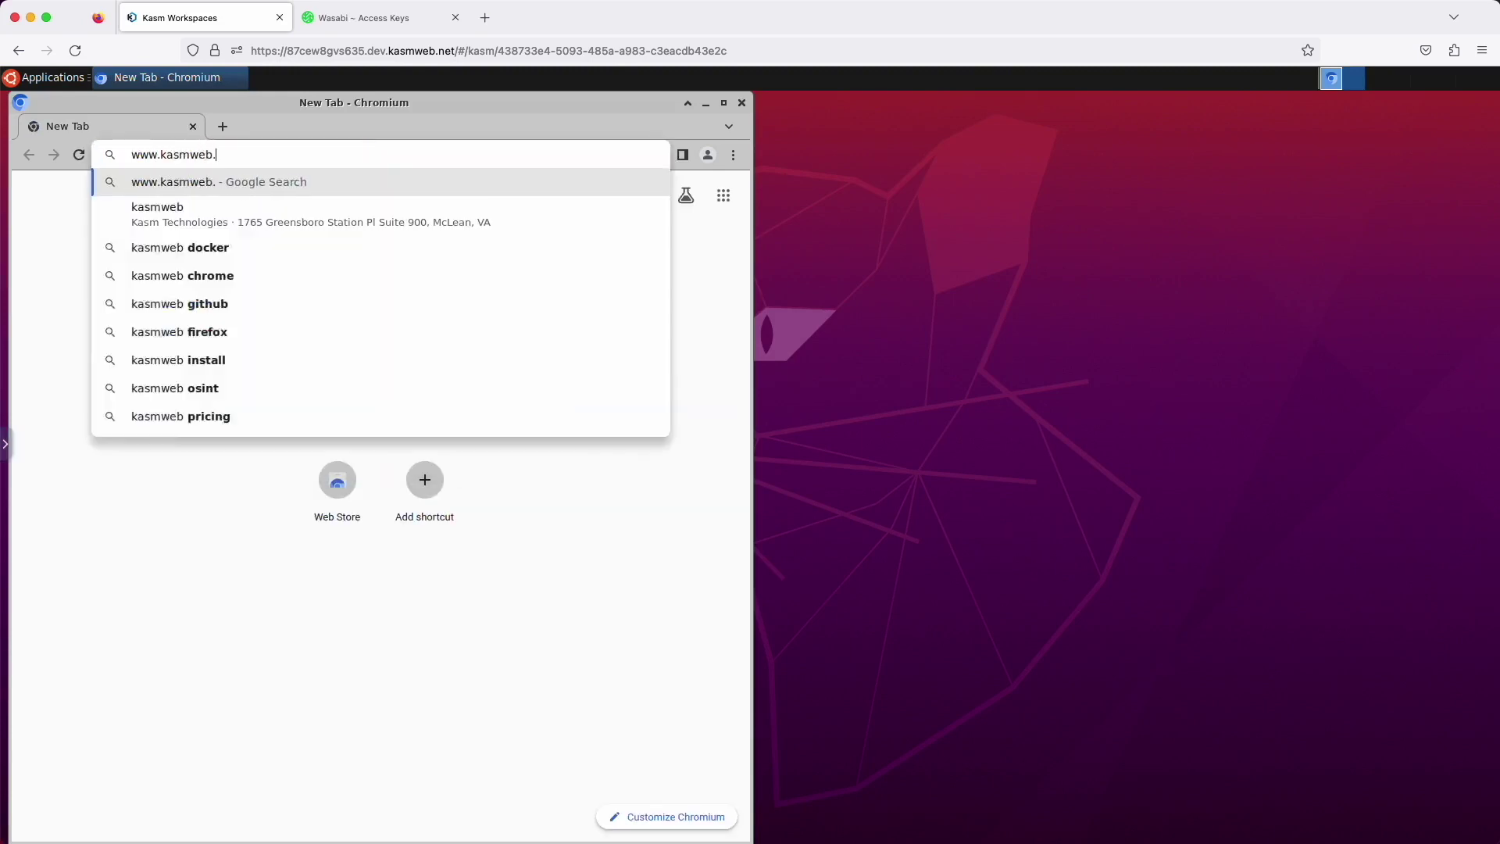
pyautogui.write('.com')
pyautogui.press('Return')
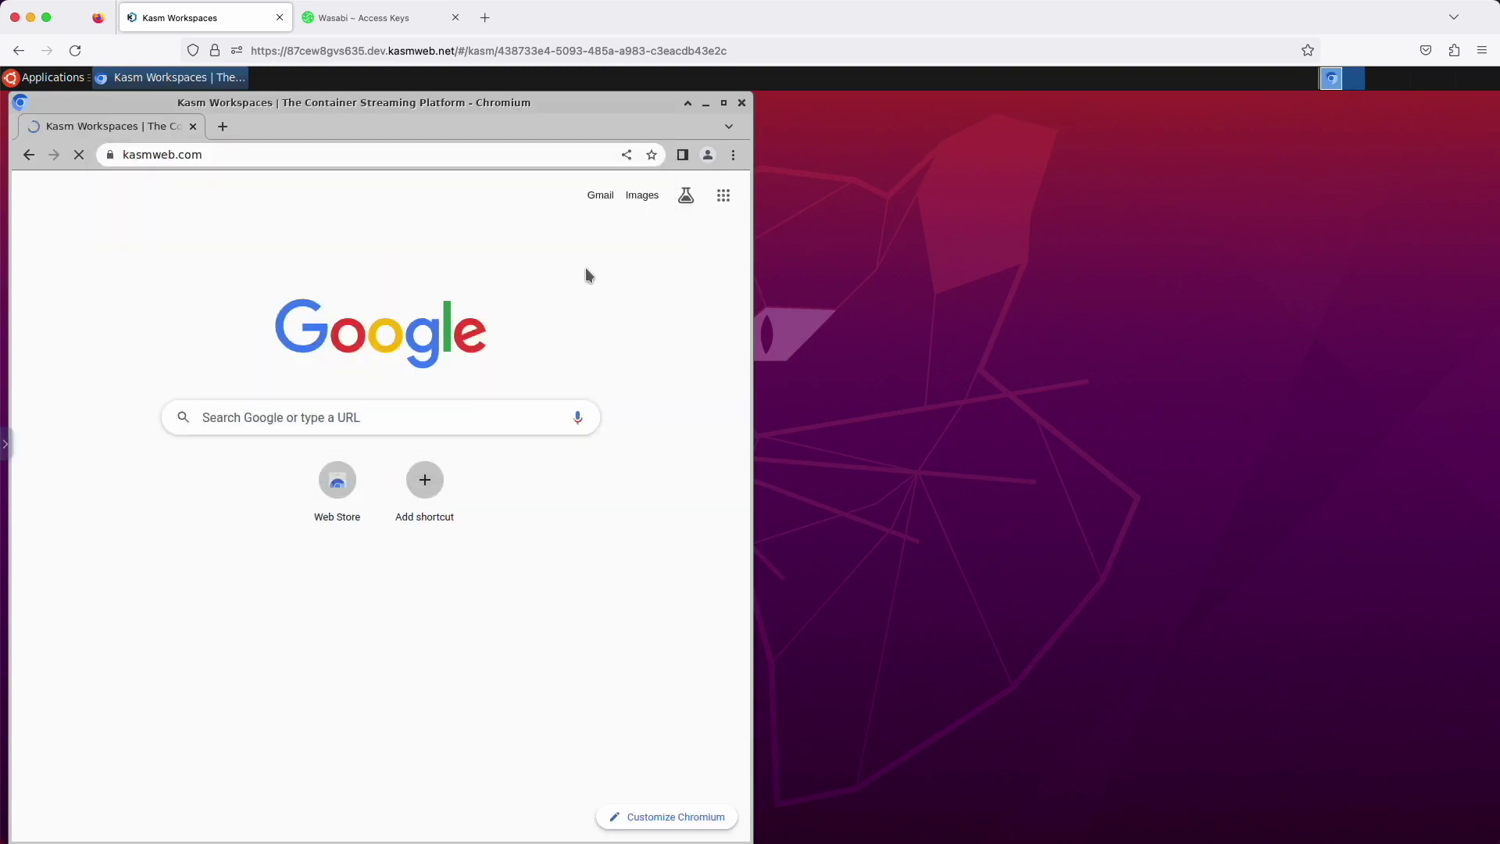
pyautogui.click(651, 156)
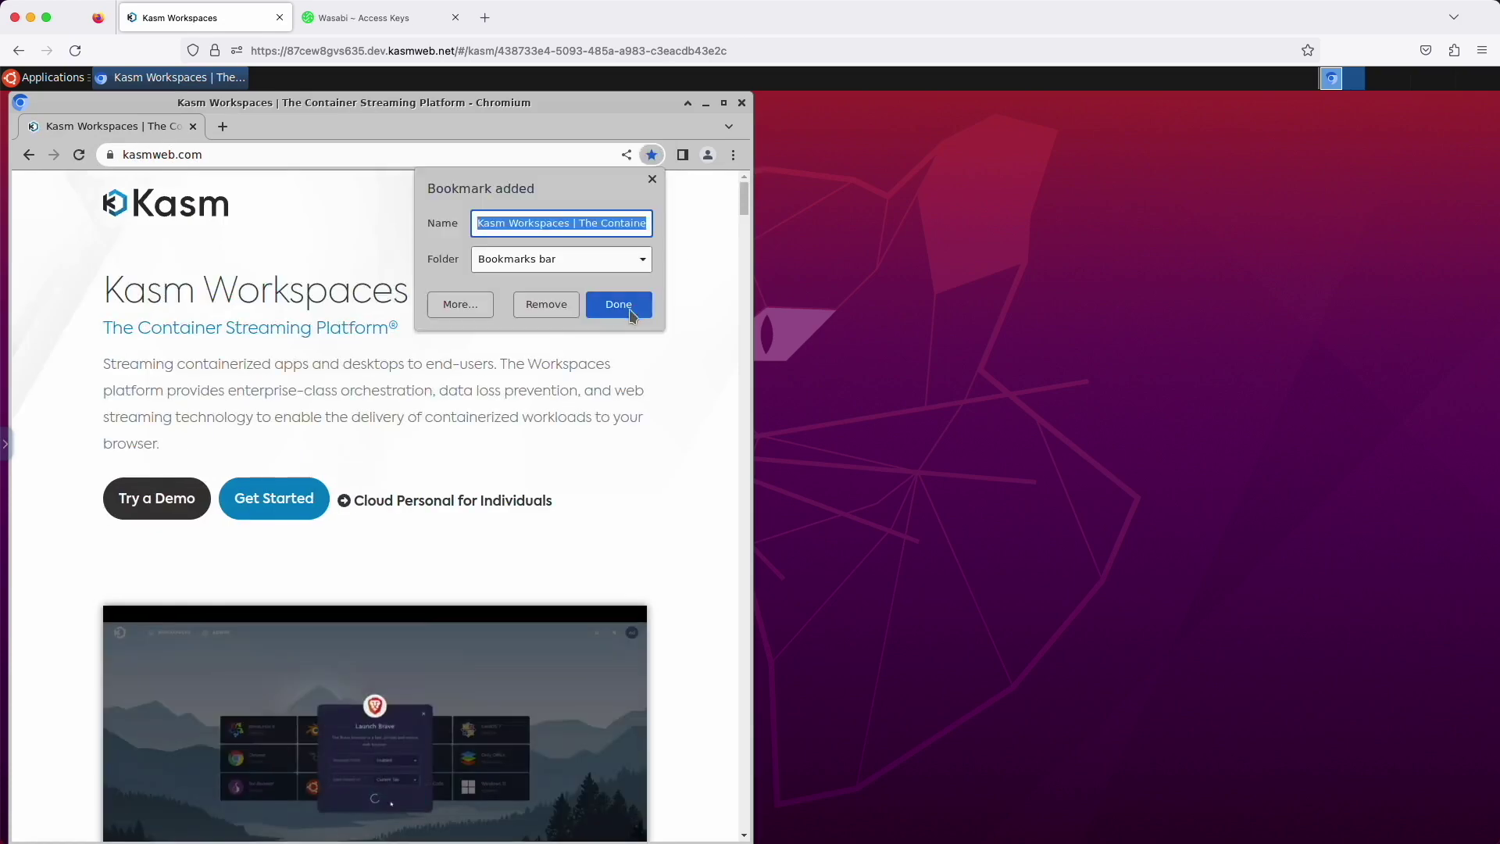
pyautogui.click(630, 306)
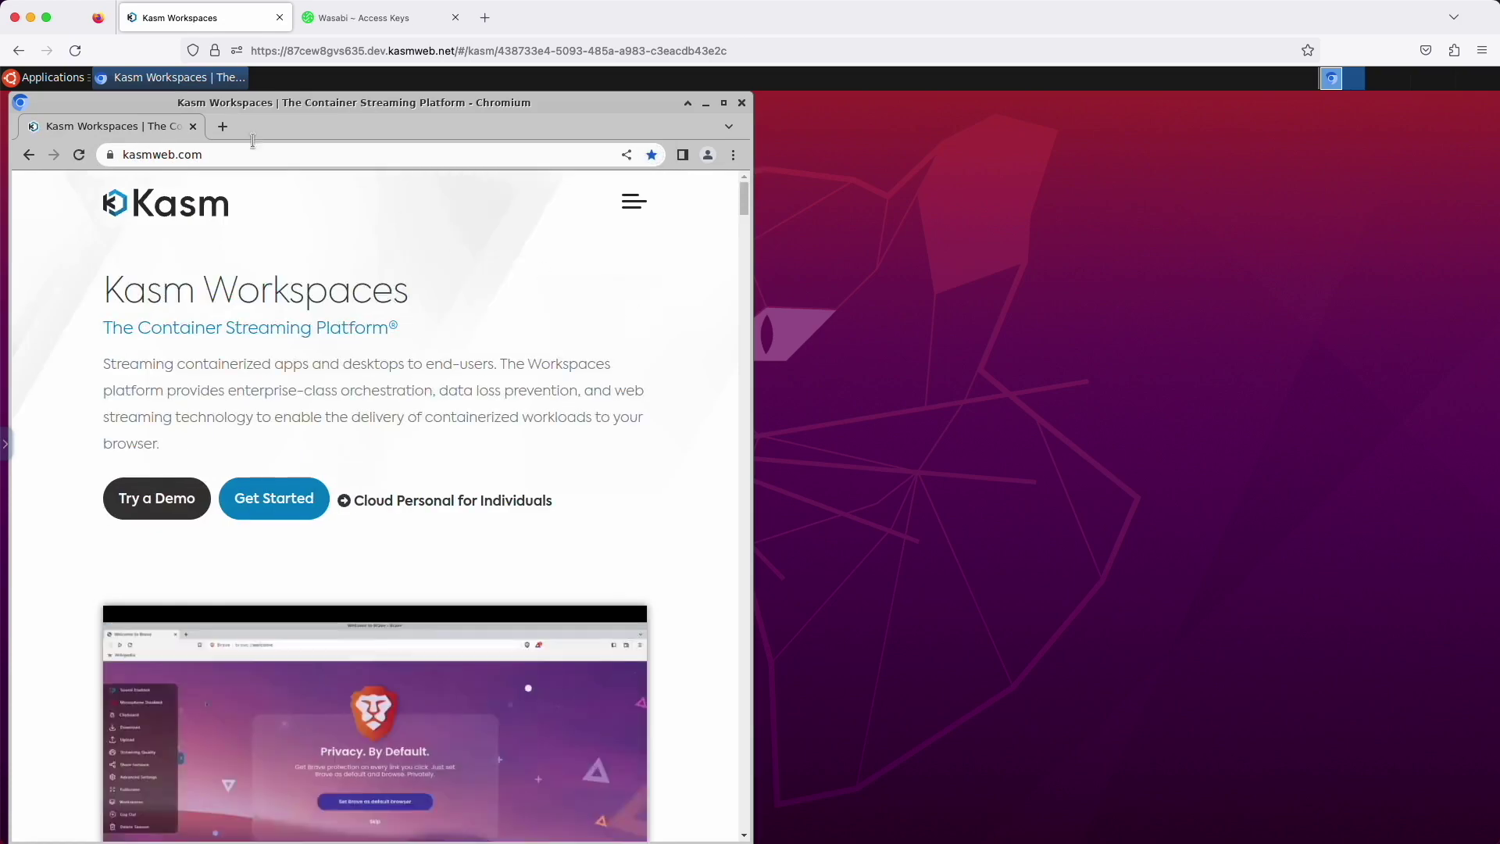
# Delete the Ubuntu Focal session and switch to the Wasabi Access Keys tab
pyautogui.click(5, 444)
pyautogui.click(35, 675)
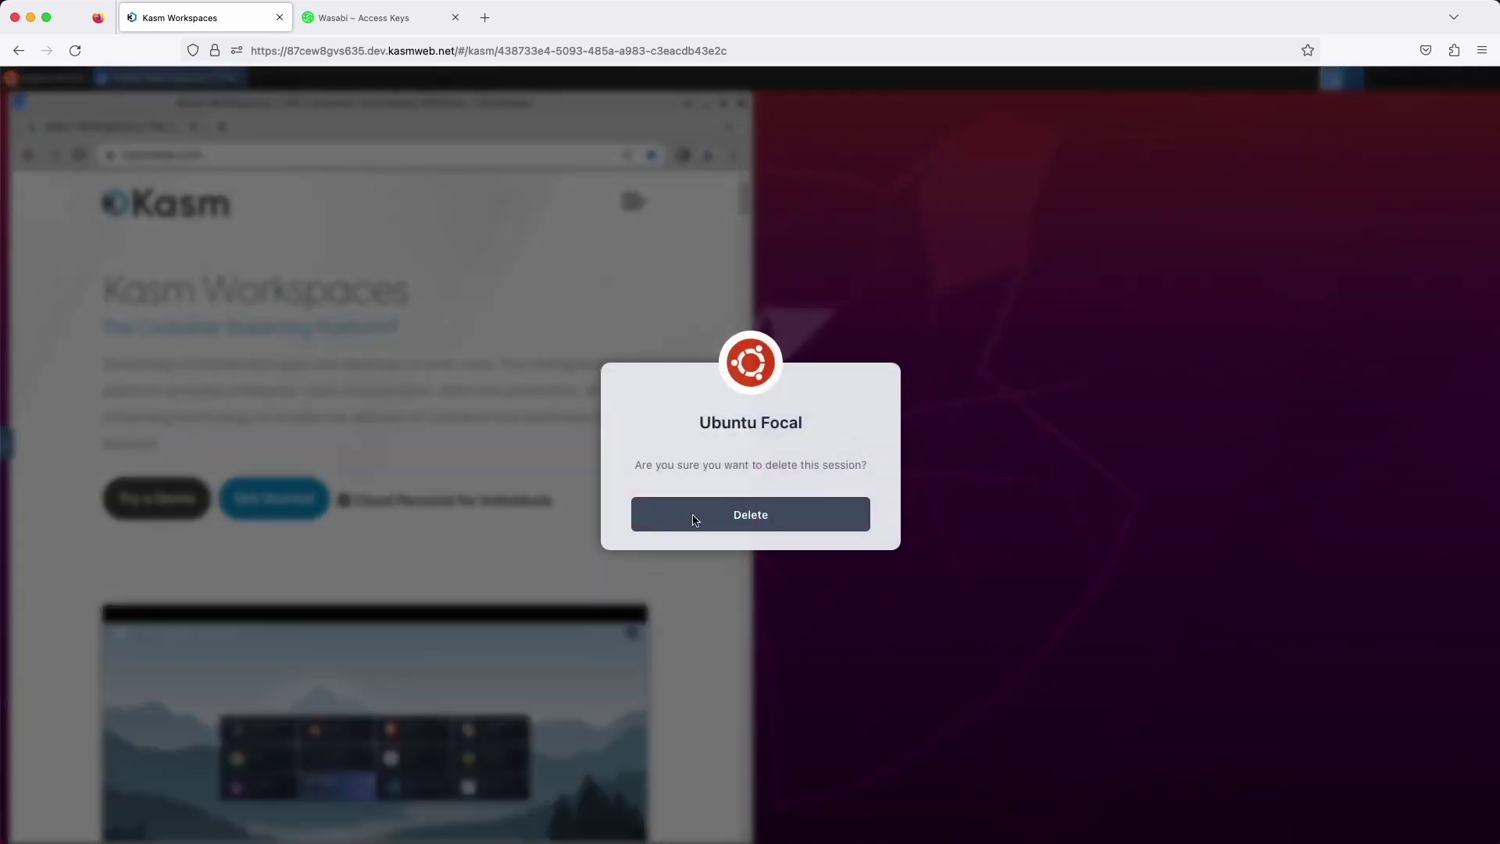
pyautogui.click(695, 518)
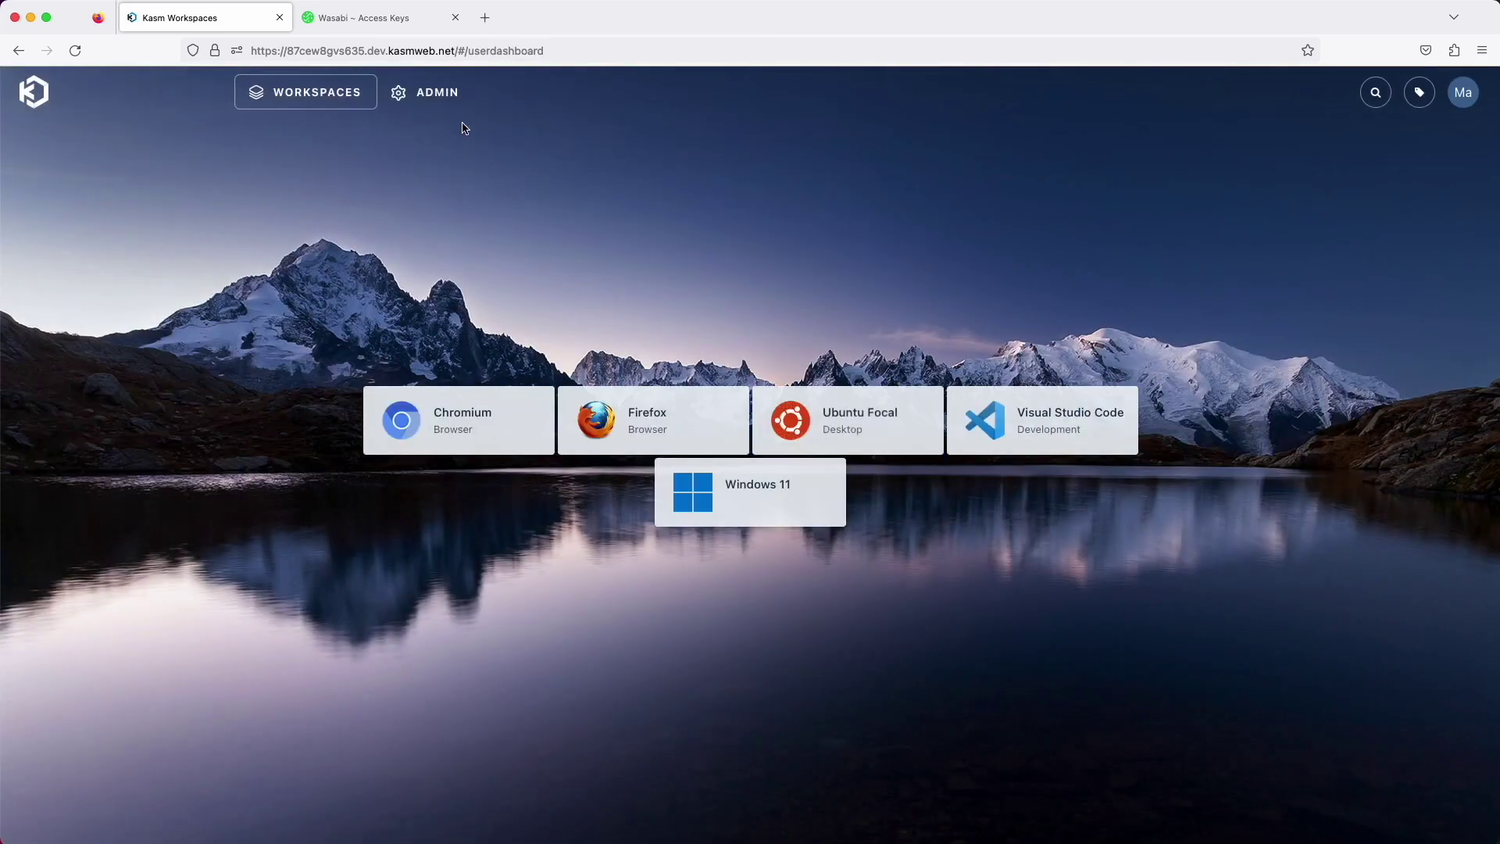
pyautogui.click(398, 23)
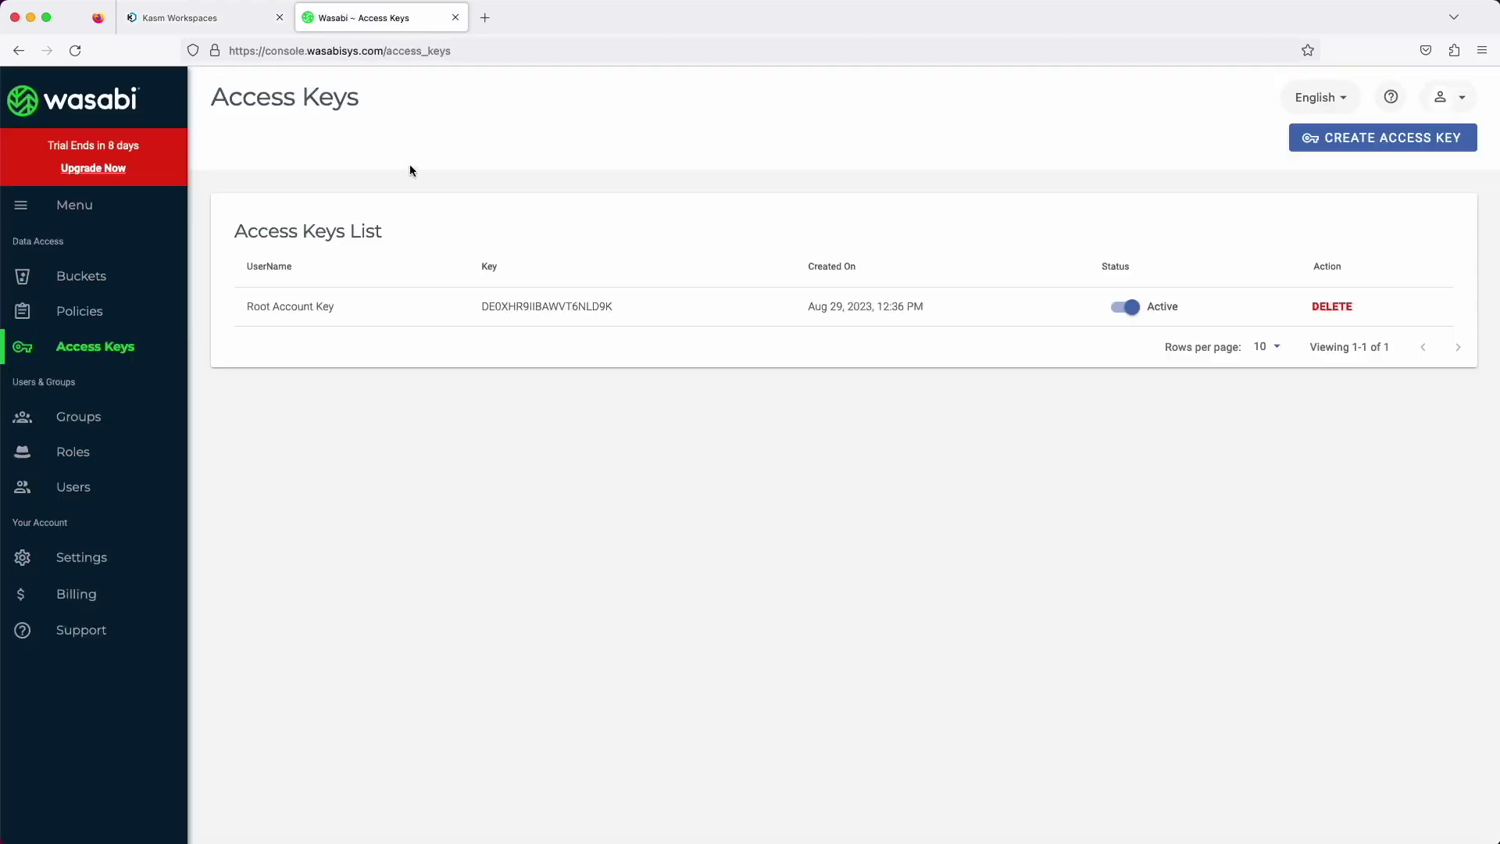
# Browse the Wasabi bucket's ubuntu folder into the user's profile folder holding manifest.json, then return to Kasm
pyautogui.click(82, 291)
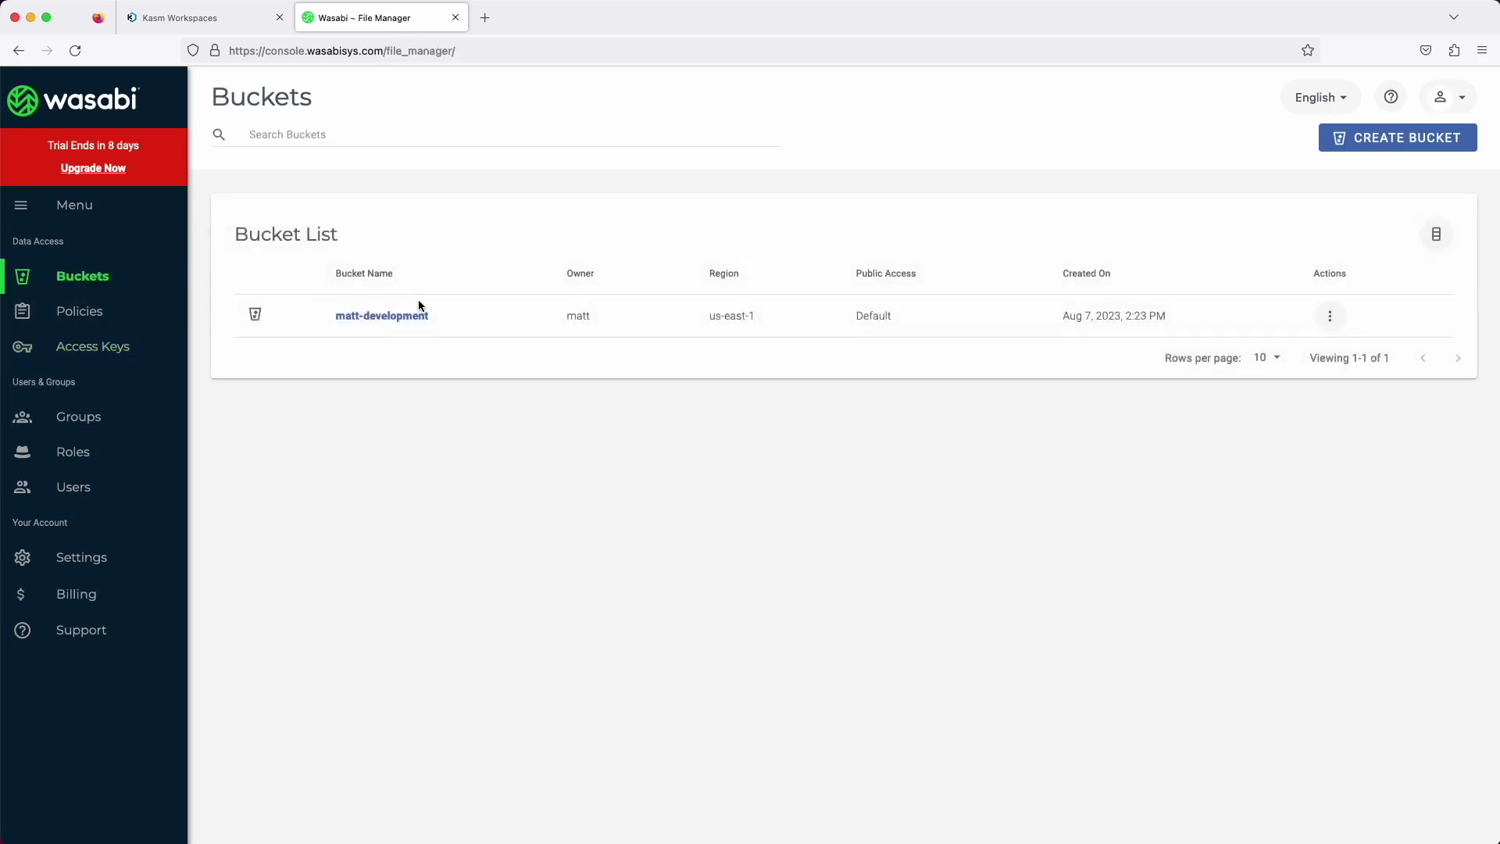
pyautogui.click(429, 316)
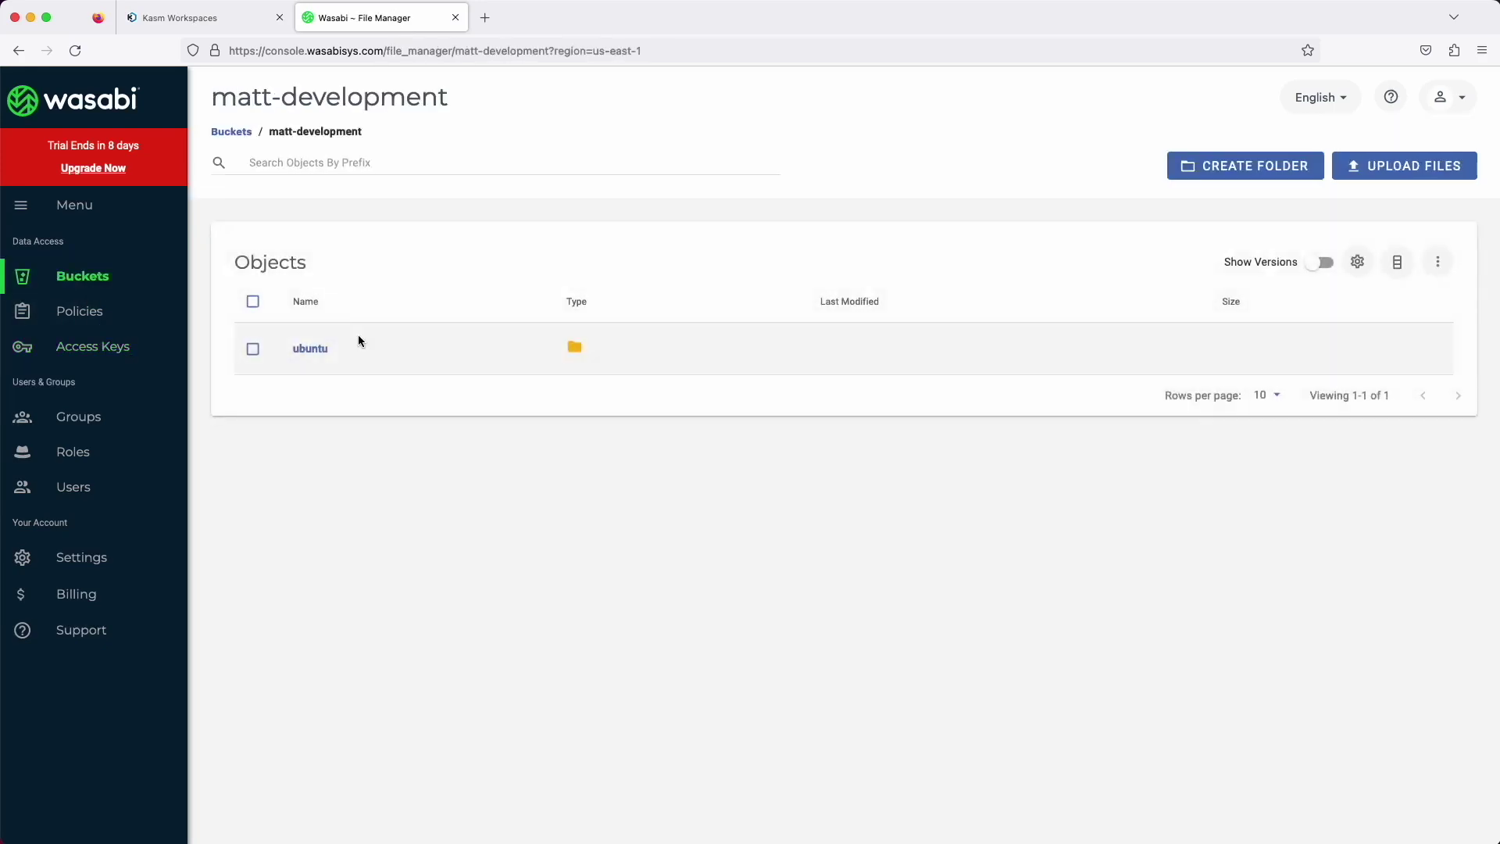
pyautogui.click(320, 357)
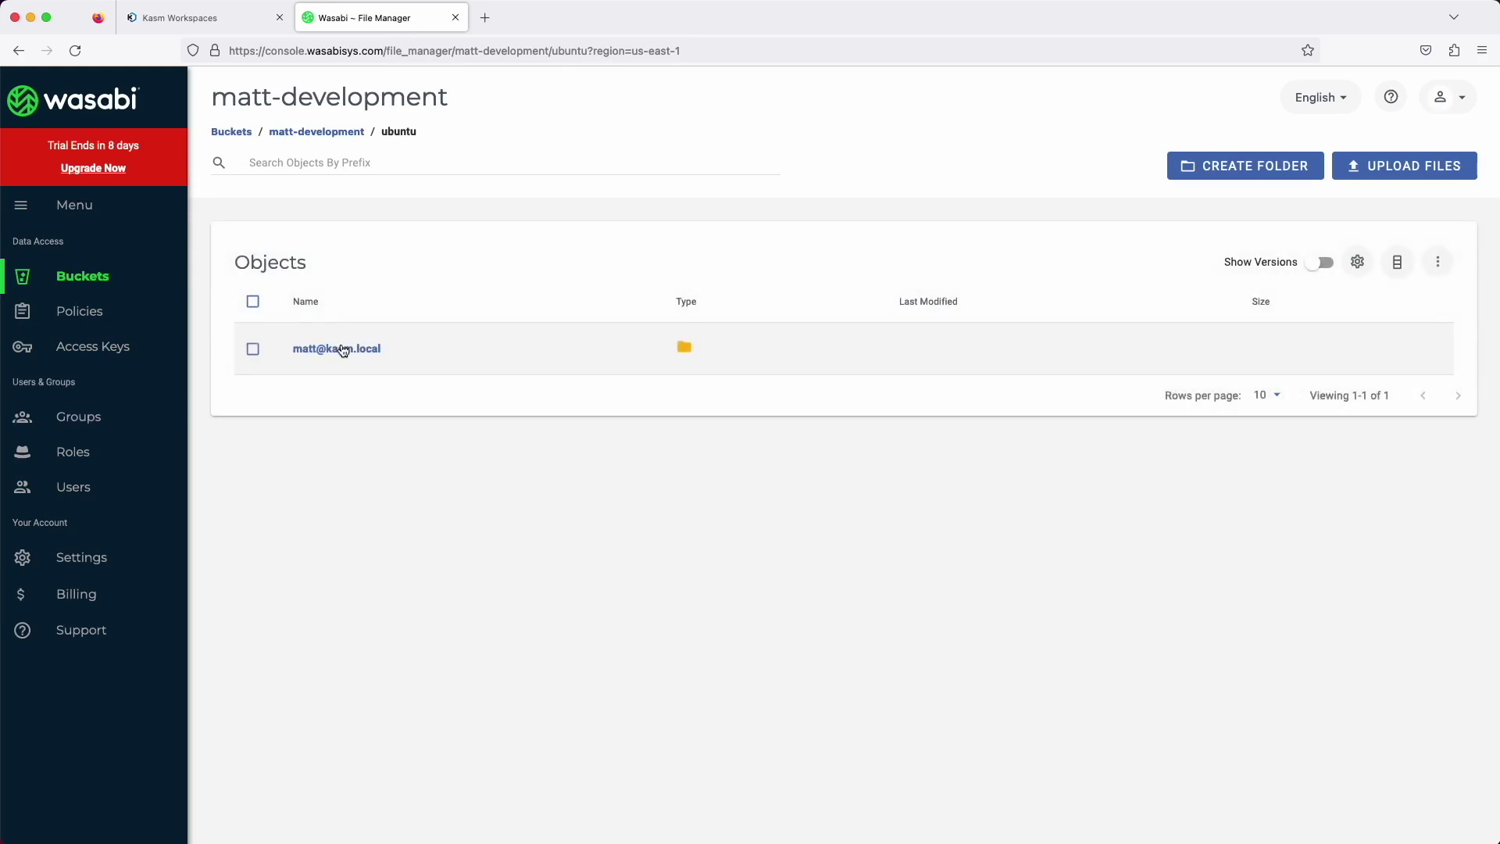
pyautogui.click(344, 350)
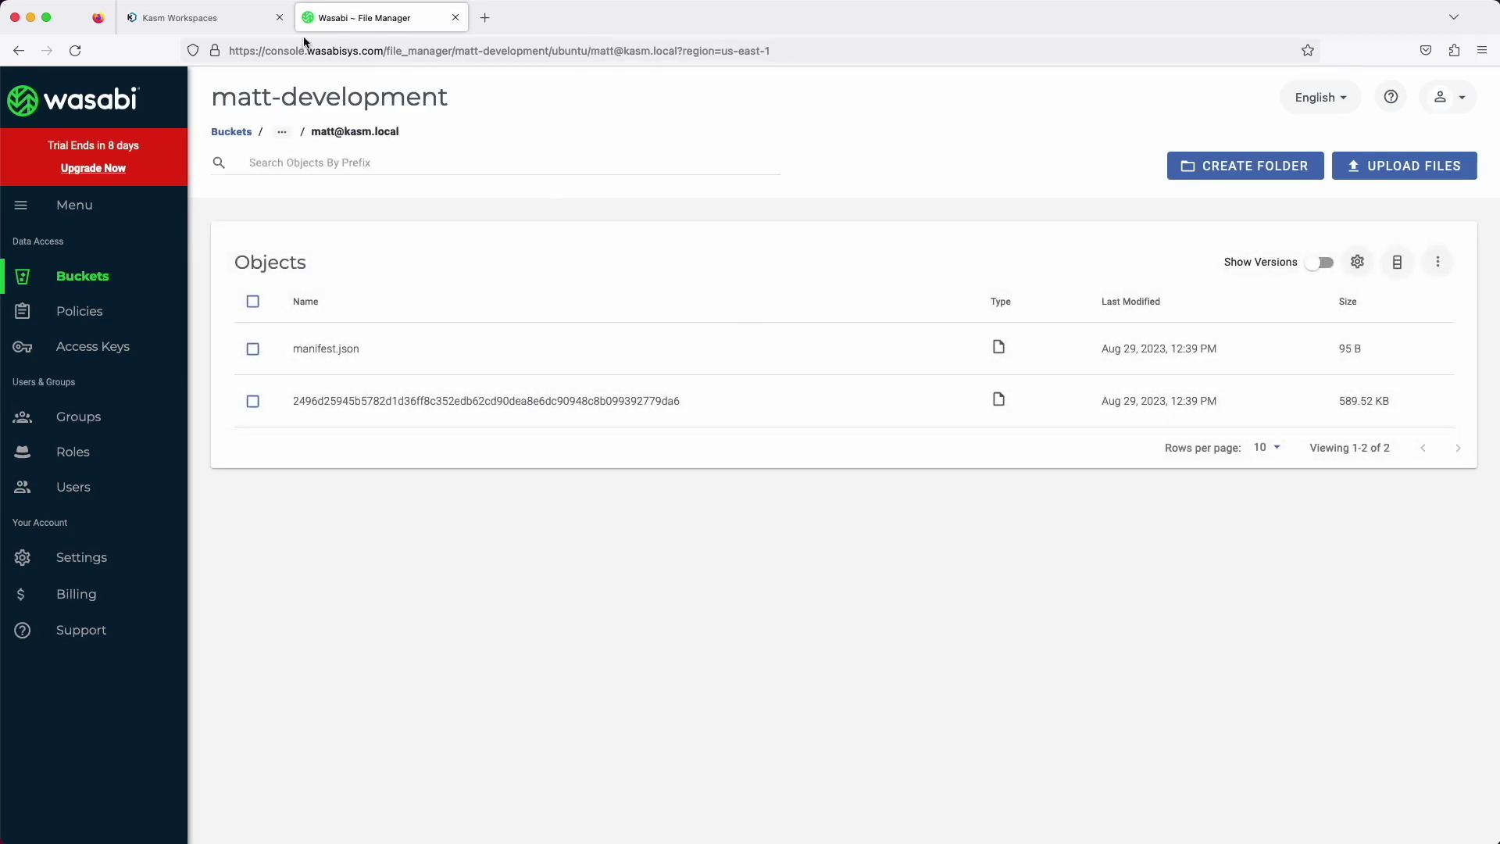
pyautogui.click(218, 29)
# Launch a new Ubuntu Focal session and open the Kasm Workspaces bookmark in Chromium
pyautogui.click(869, 422)
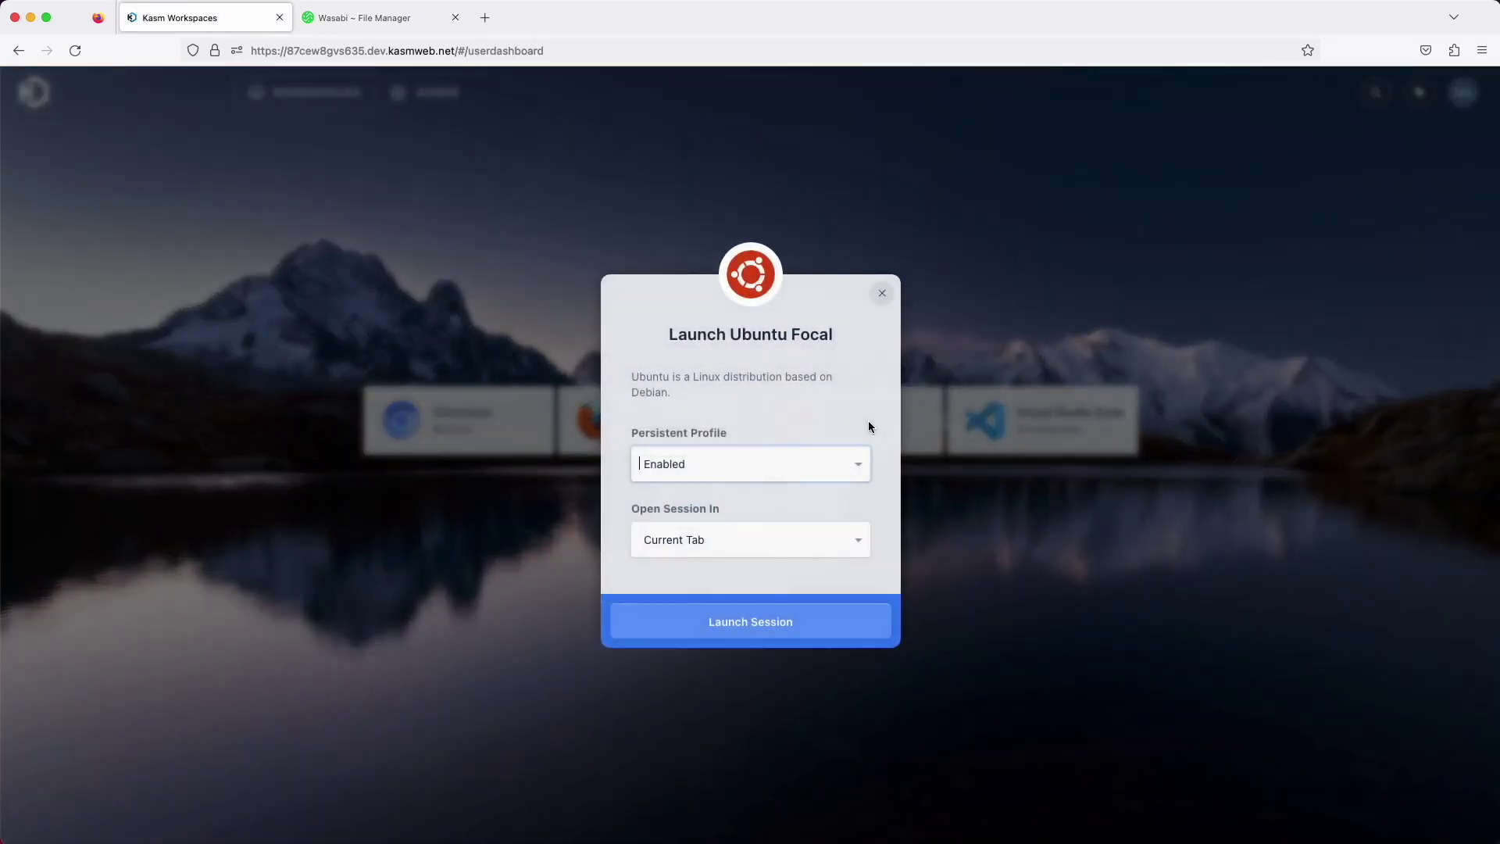
pyautogui.click(724, 607)
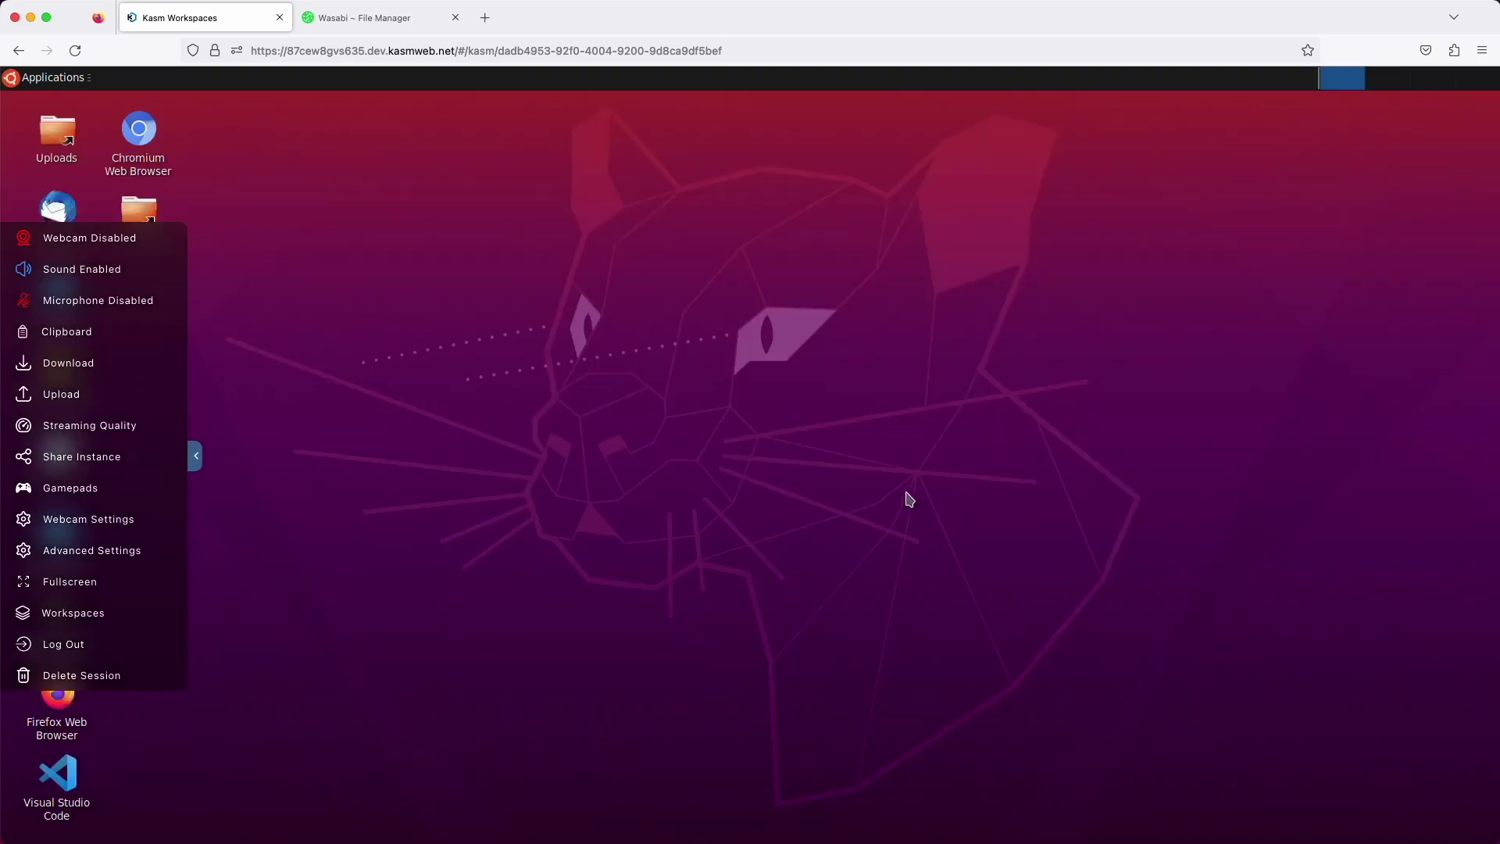
pyautogui.click(197, 456)
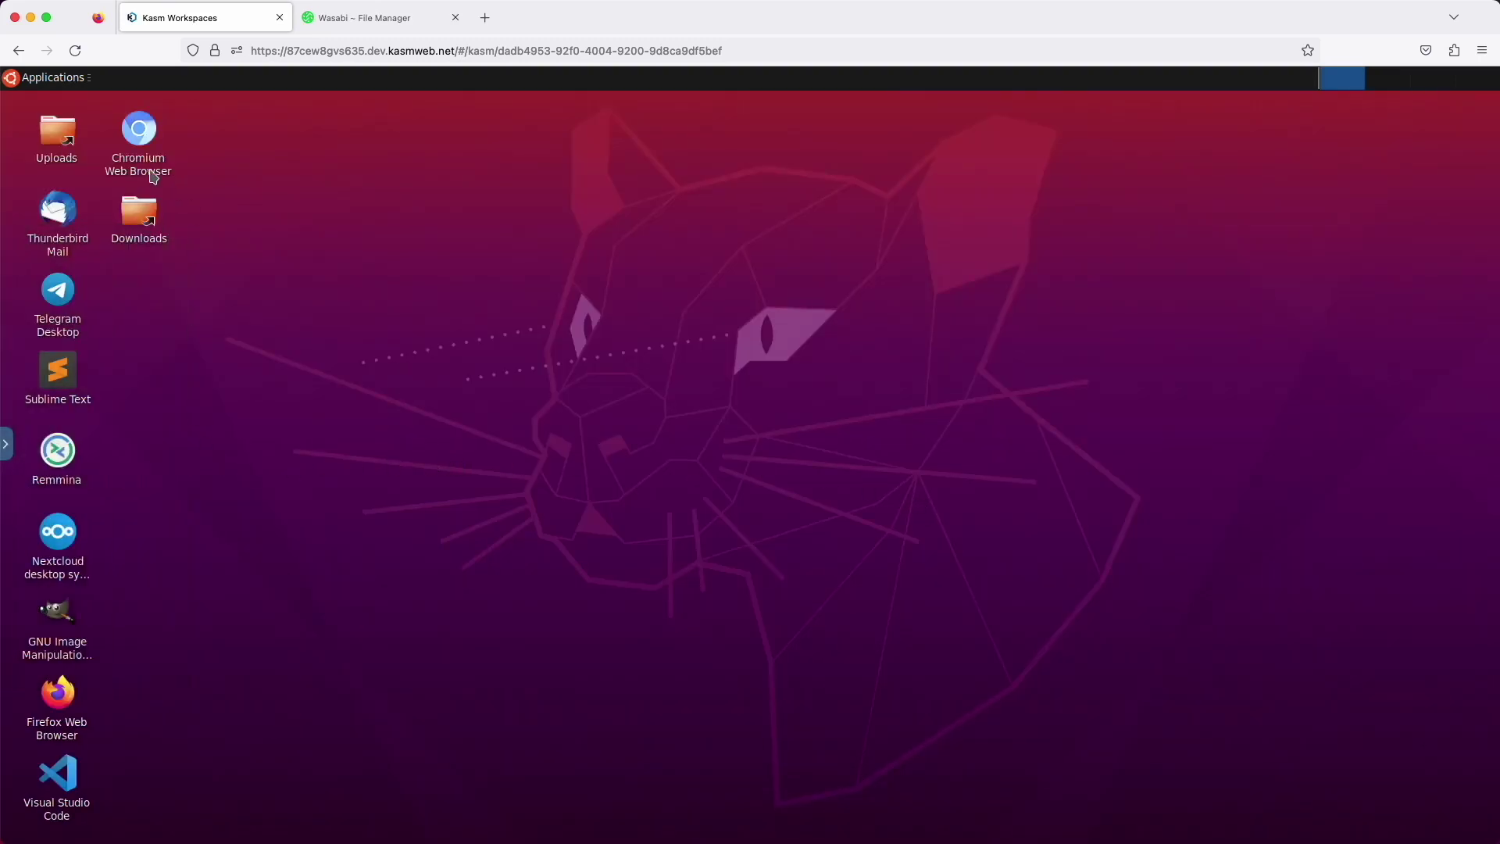
pyautogui.doubleClick(142, 135)
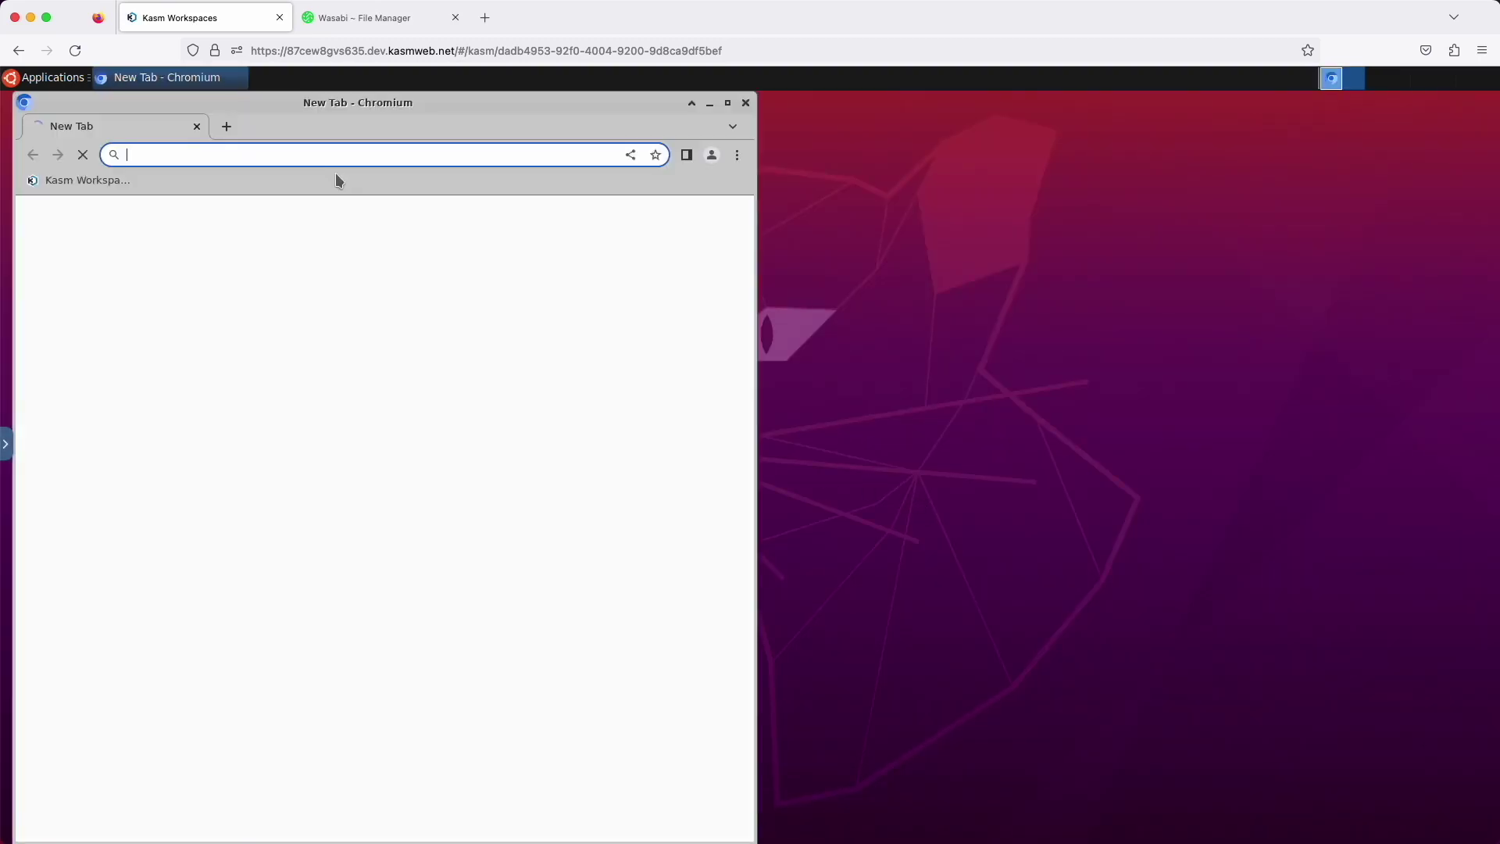
pyautogui.click(88, 180)
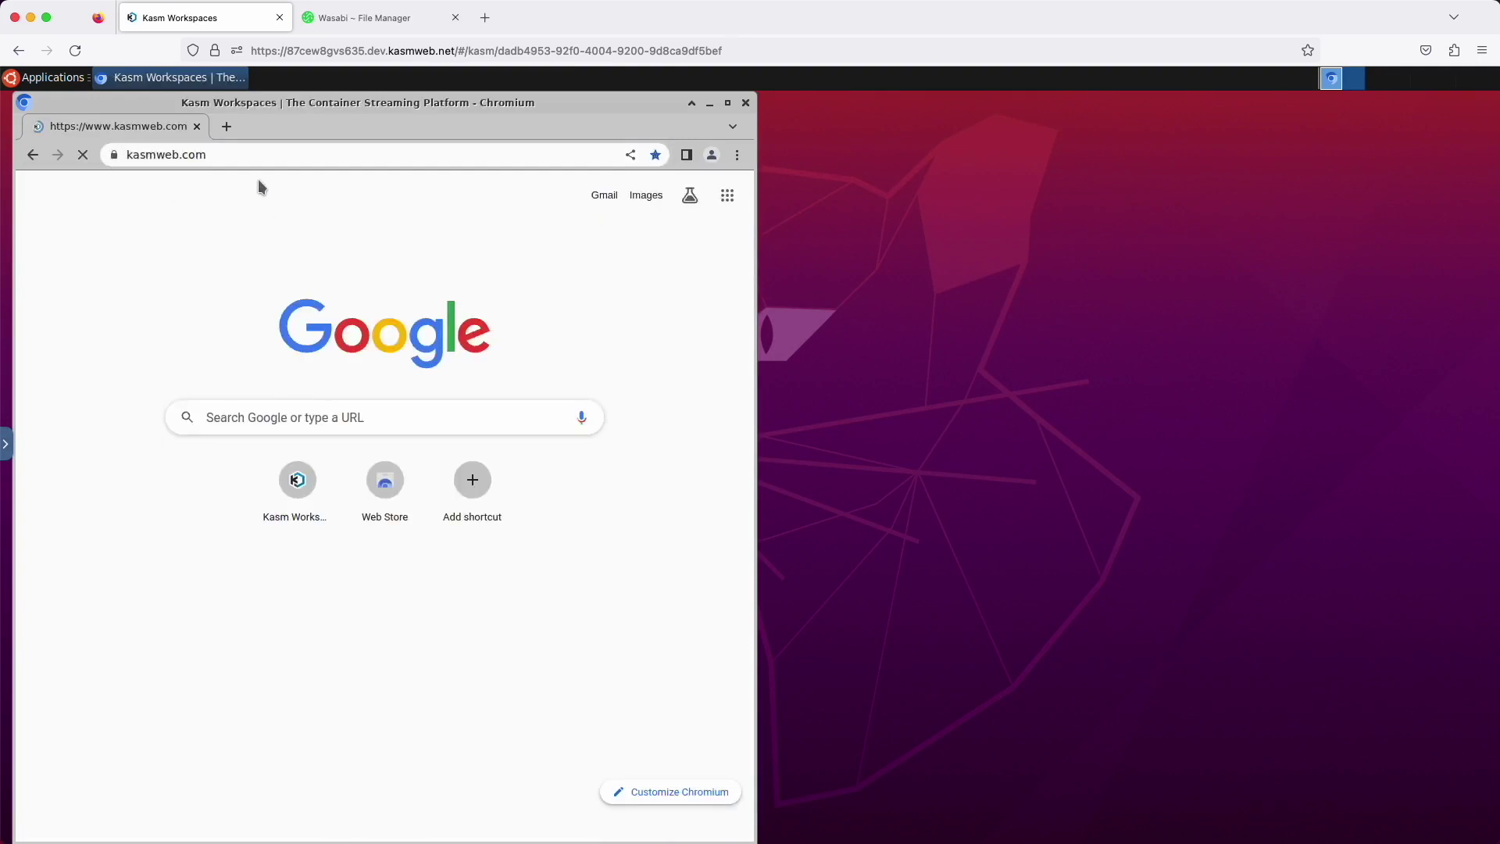
# Delete the Ubuntu Focal session from the Kasm control panel
pyautogui.click(7, 446)
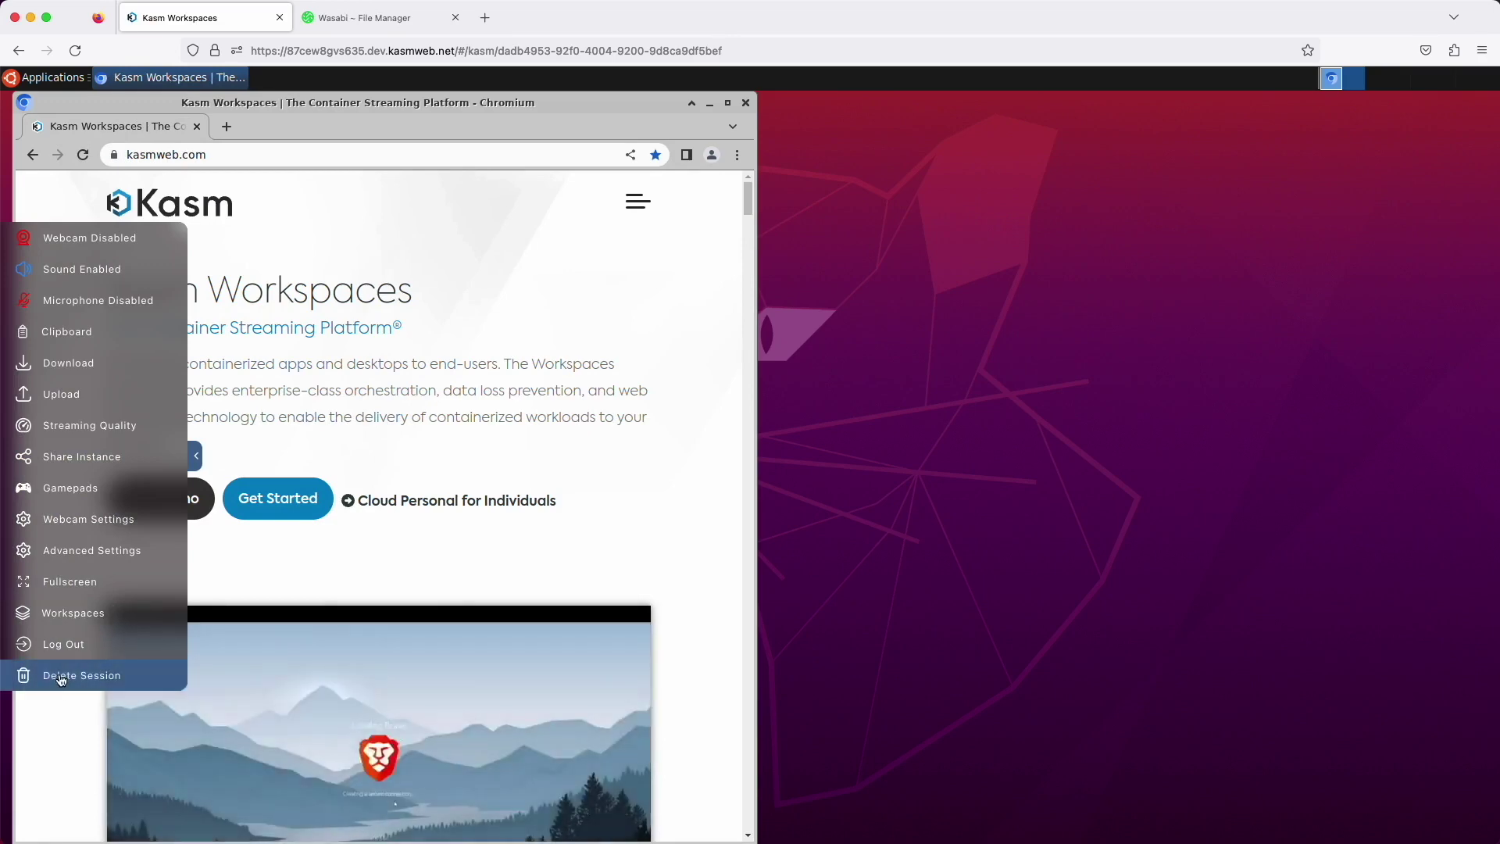
pyautogui.click(48, 674)
pyautogui.click(759, 527)
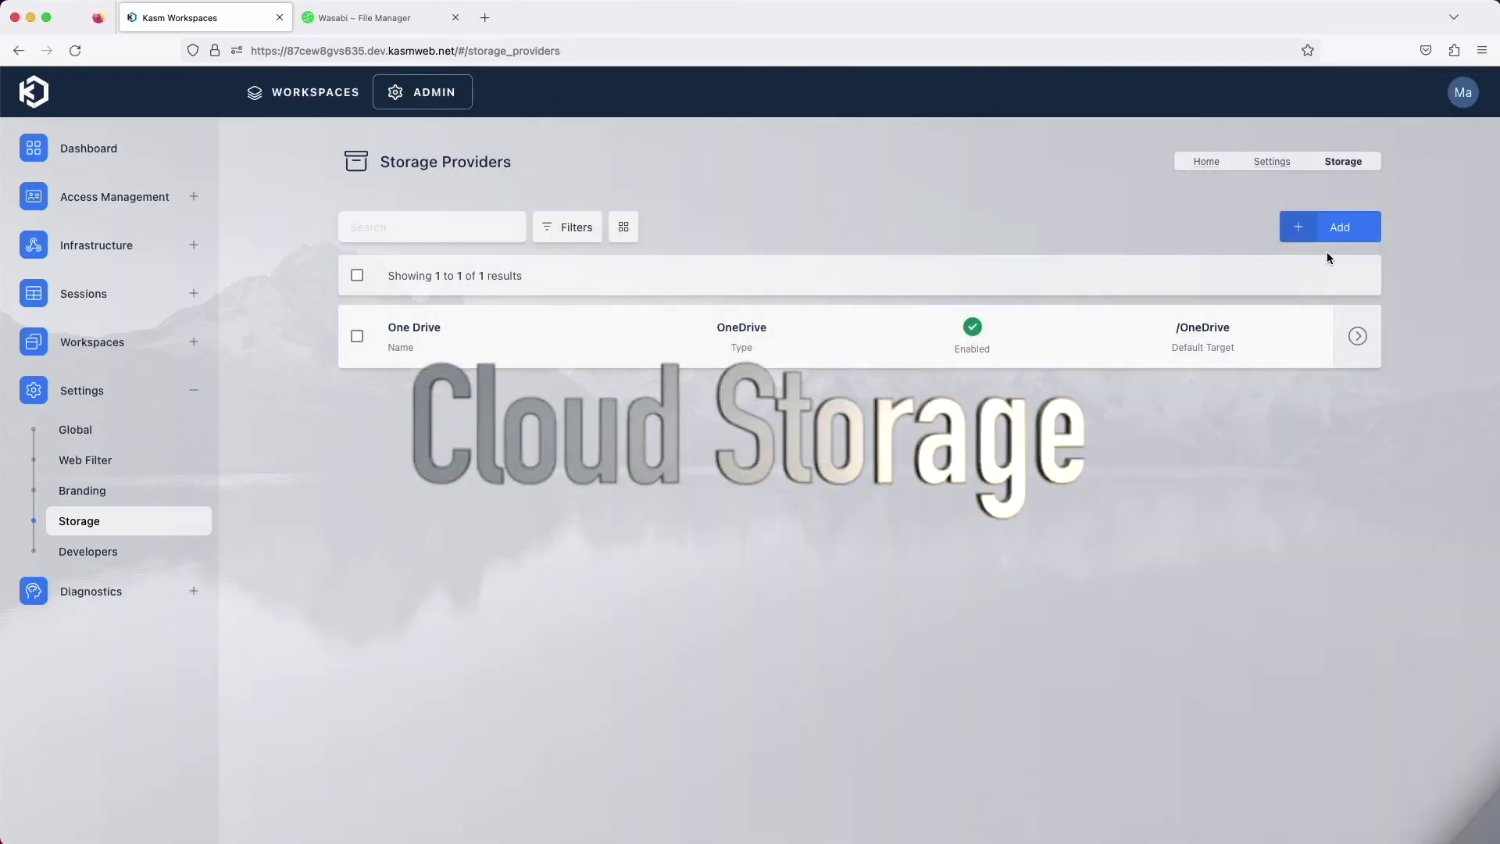
# Abandon the 'test' storage provider form and view the profile's OneDrive cloud storage mapping
pyautogui.click(1331, 226)
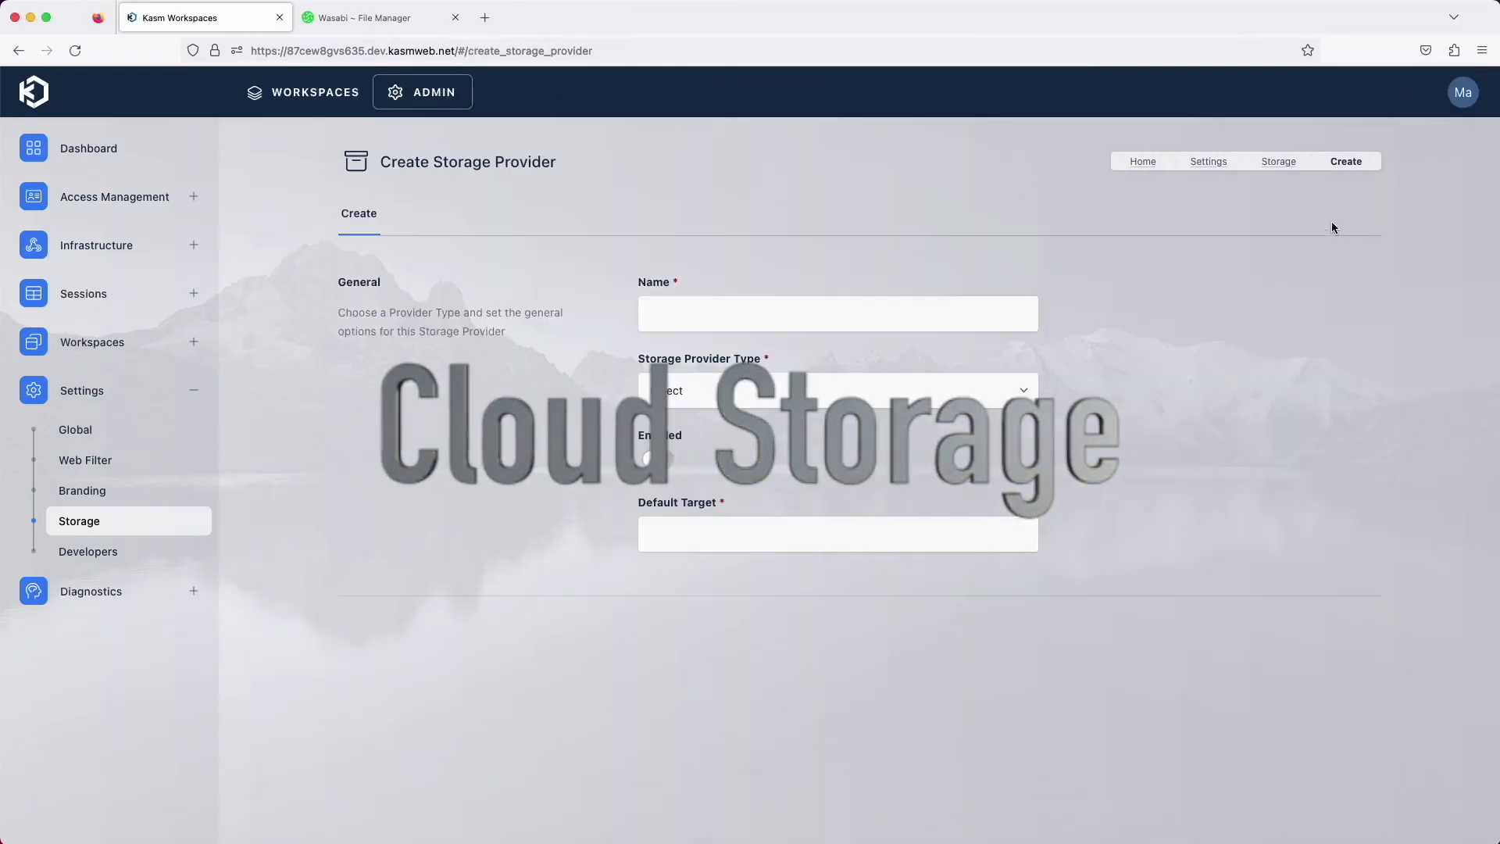
pyautogui.click(687, 311)
pyautogui.write('test')
pyautogui.click(903, 390)
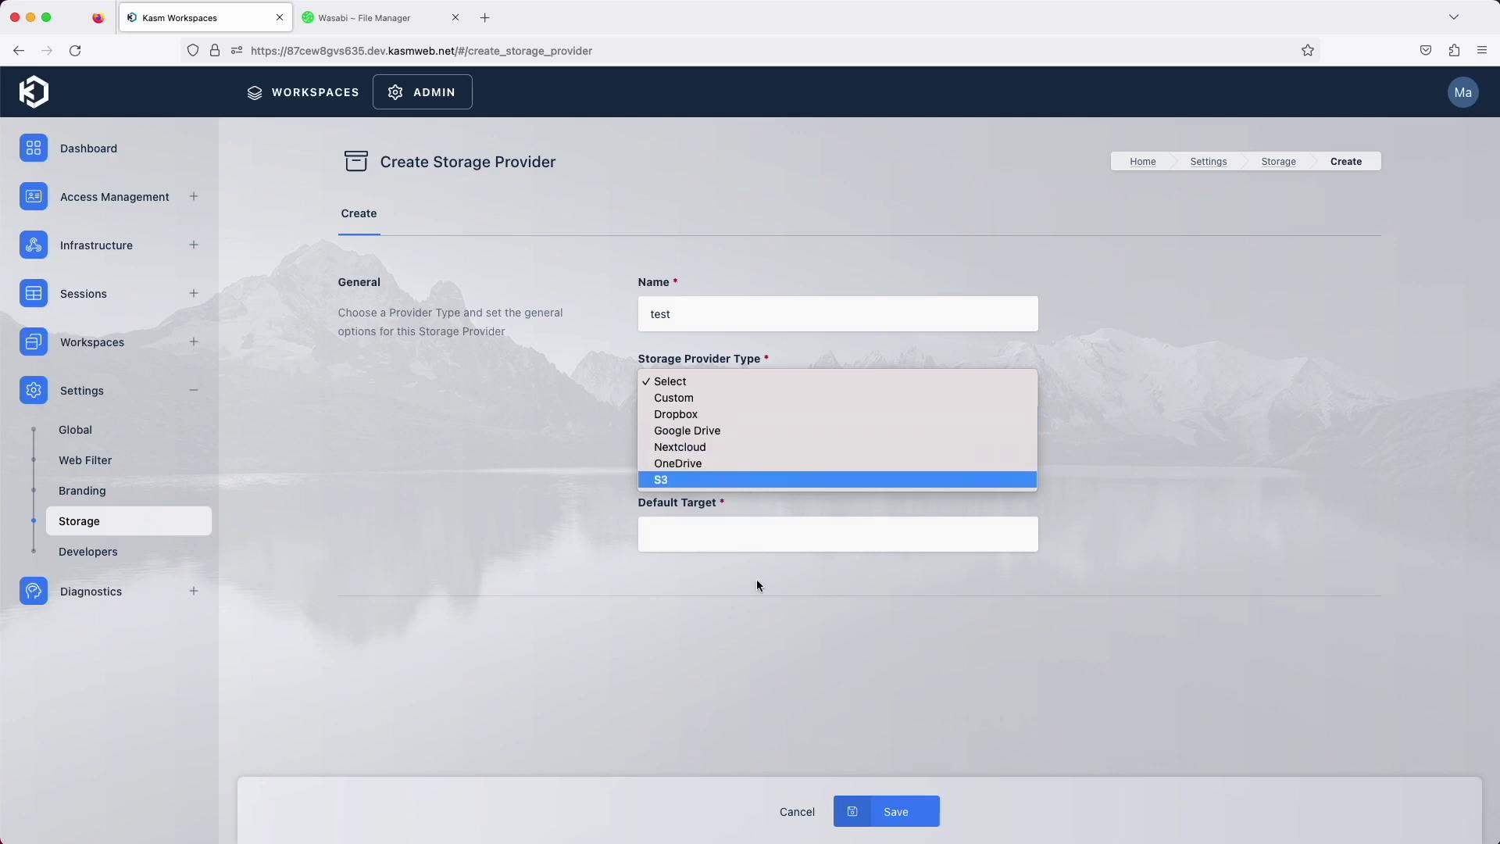
pyautogui.click(798, 814)
pyautogui.click(801, 813)
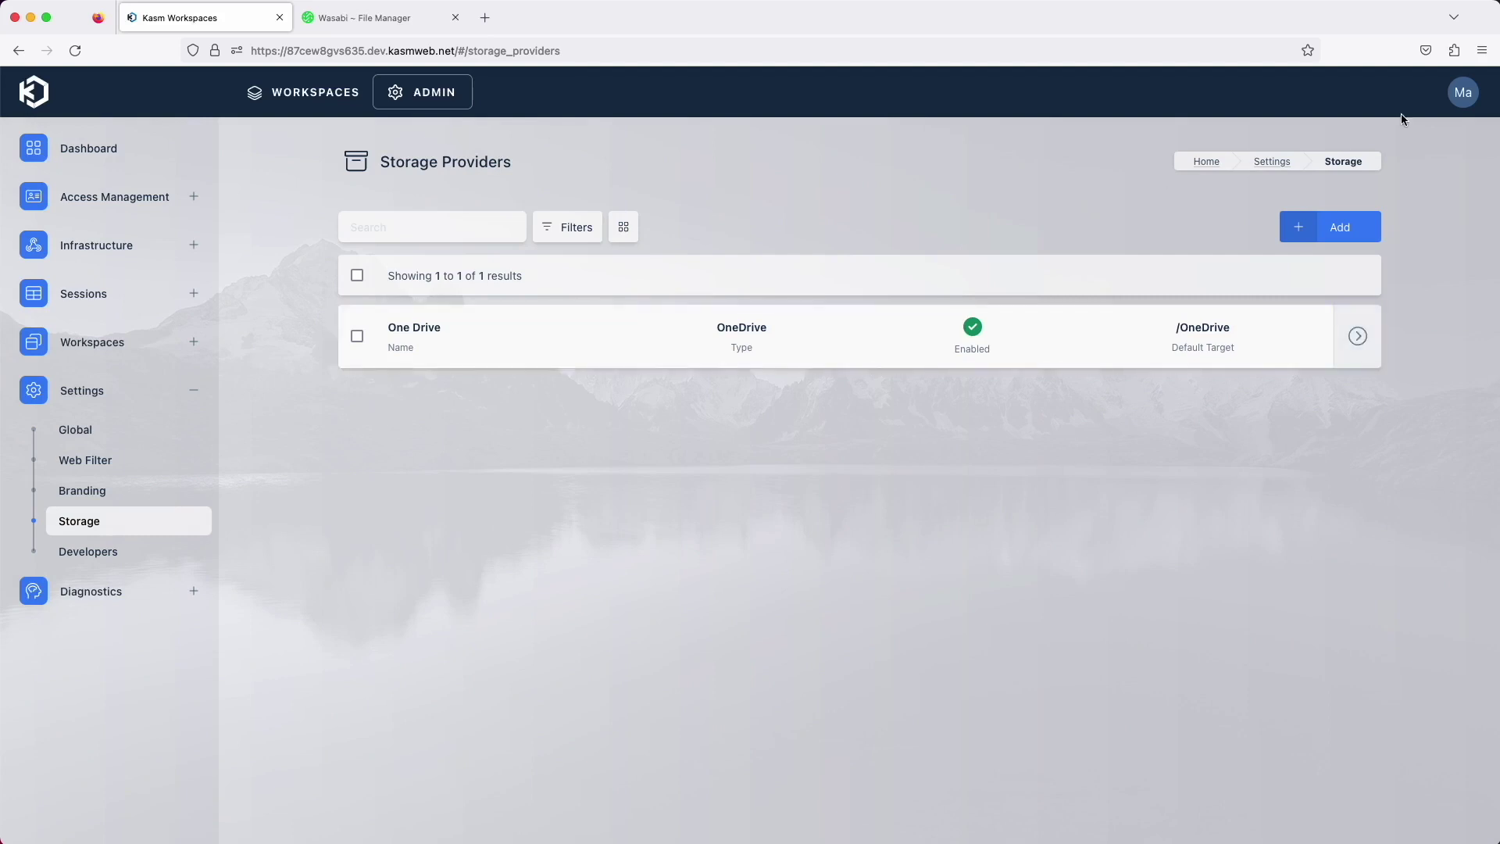
pyautogui.click(1467, 98)
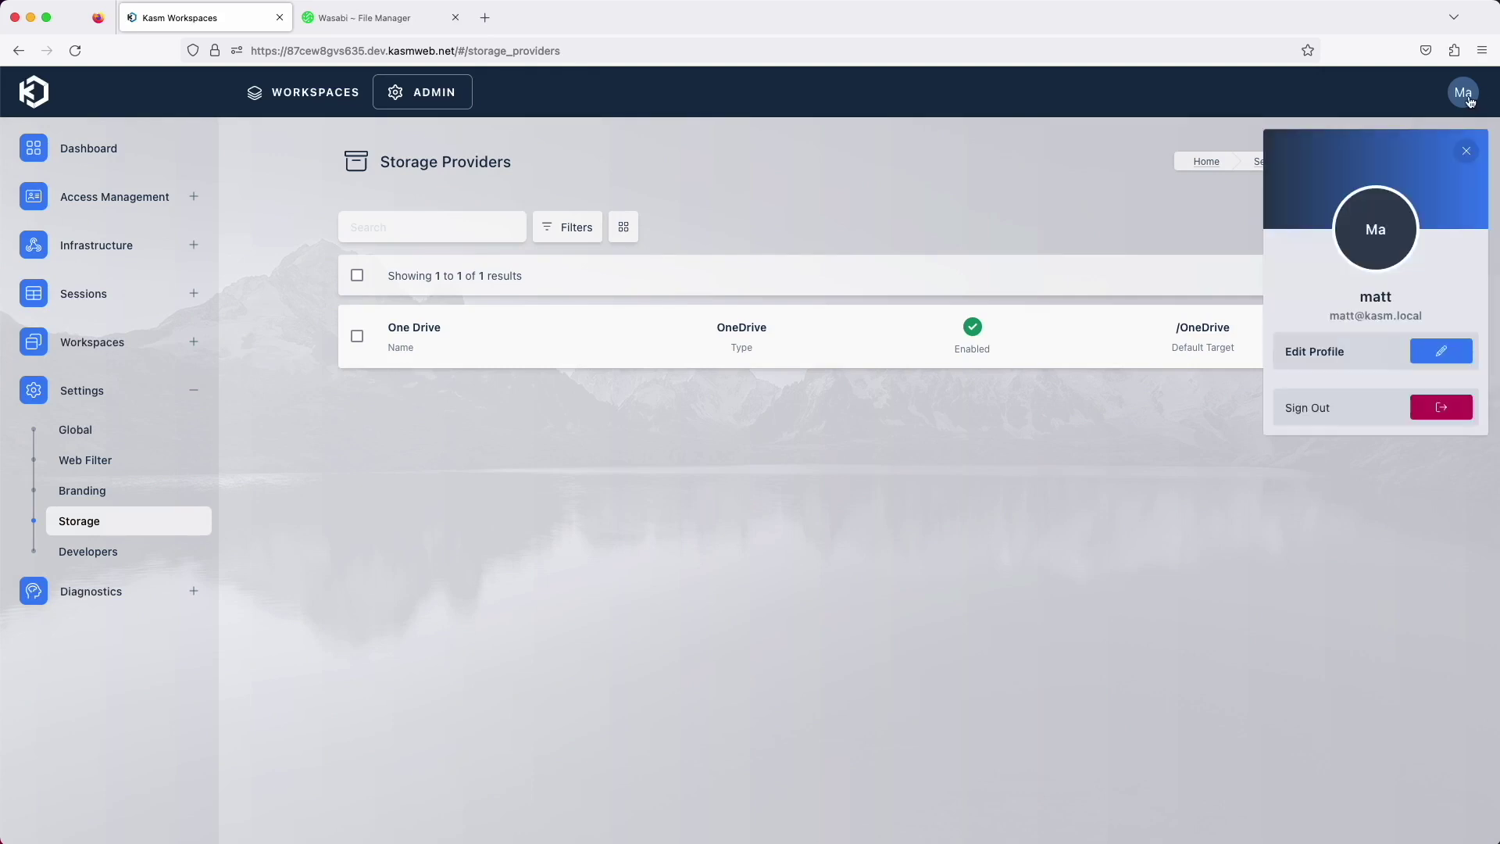
pyautogui.click(1438, 353)
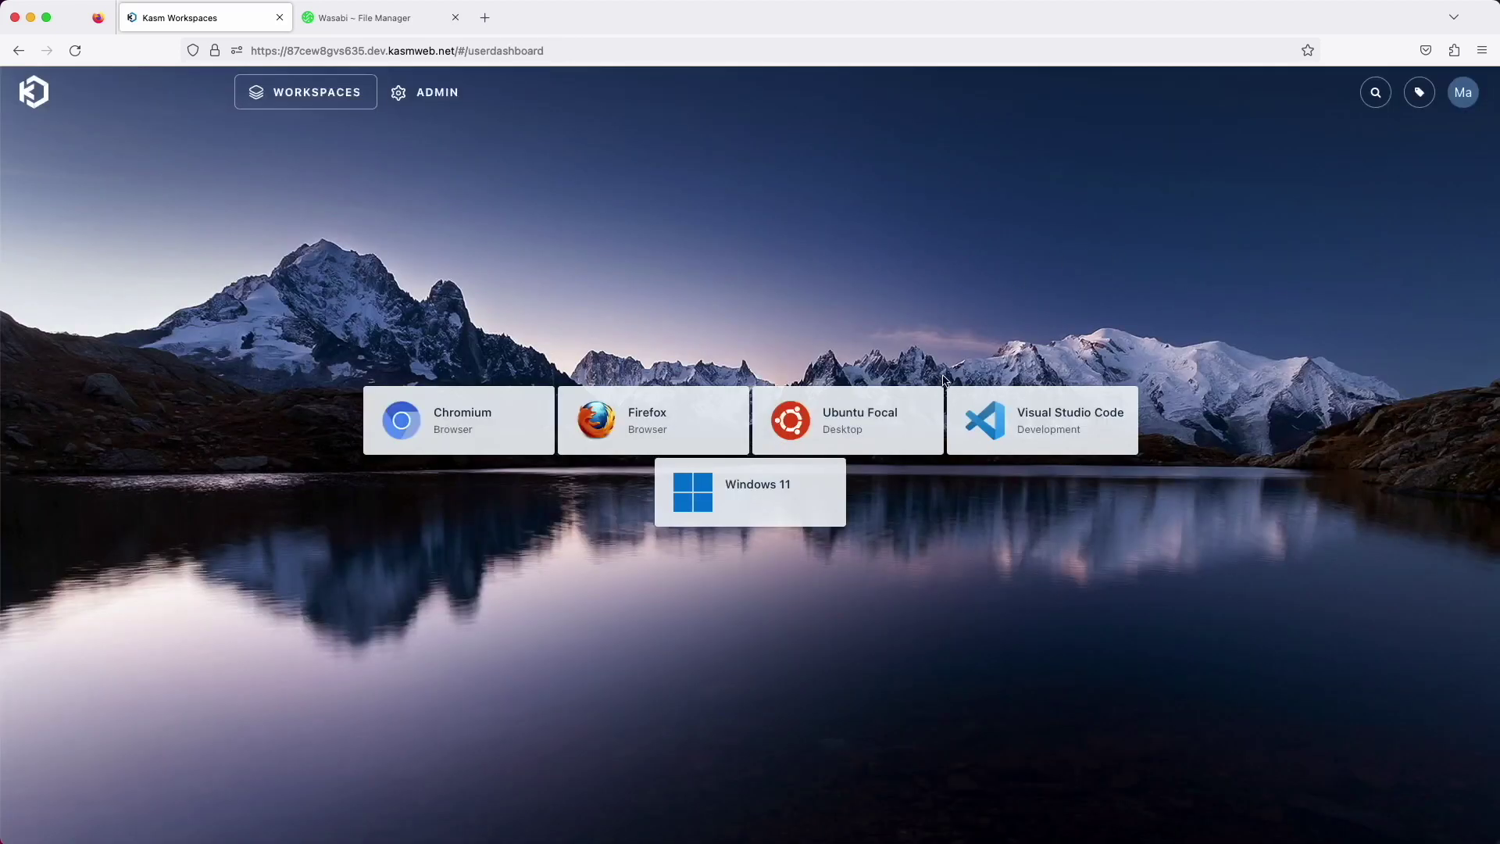
# Launch an Ubuntu Focal session and browse its OneDrive folder from Downloads
pyautogui.click(898, 422)
pyautogui.click(704, 621)
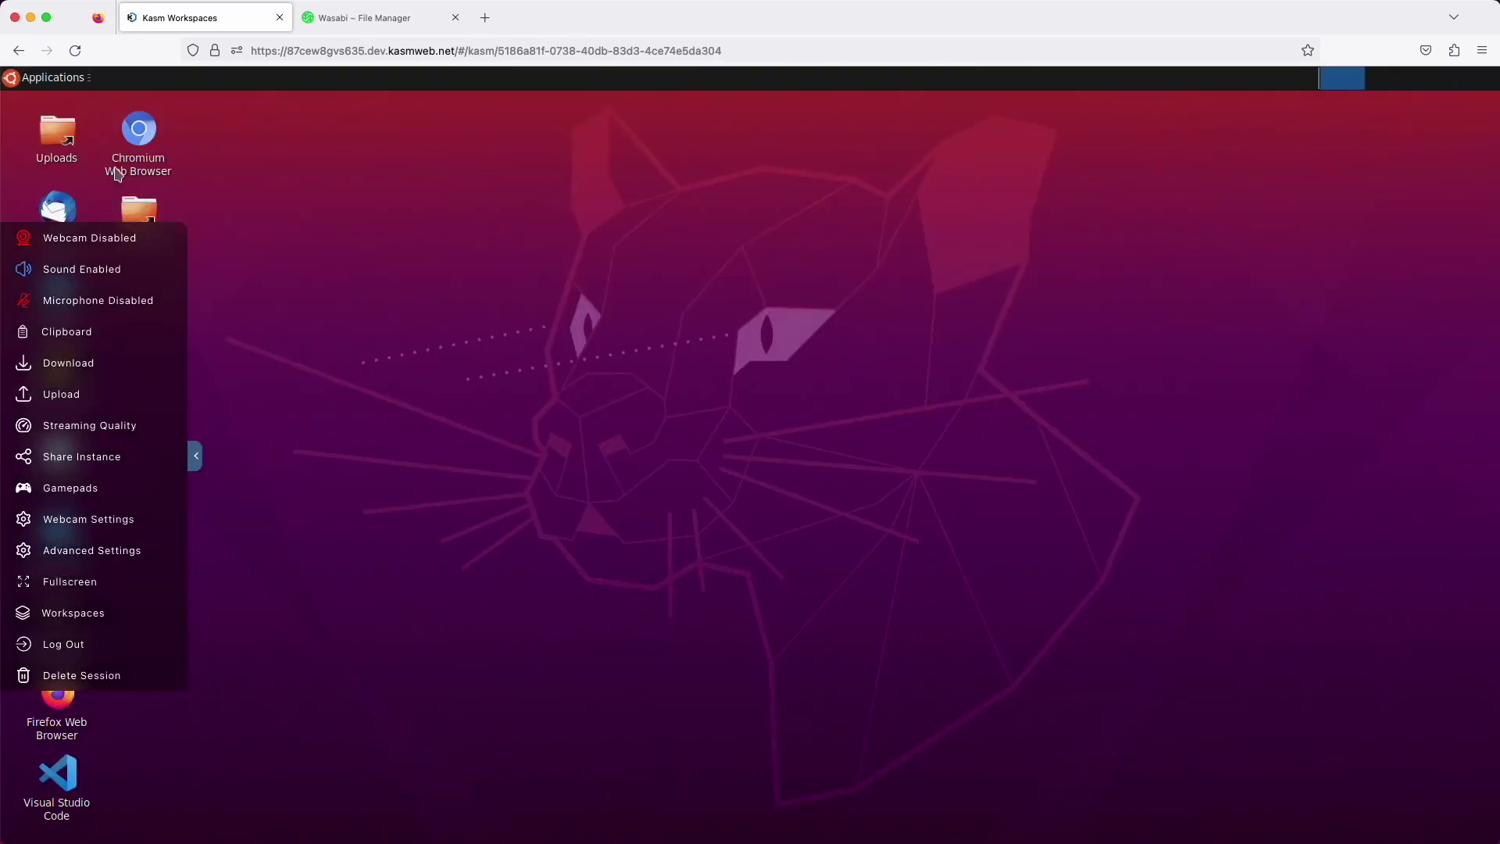
pyautogui.doubleClick(139, 209)
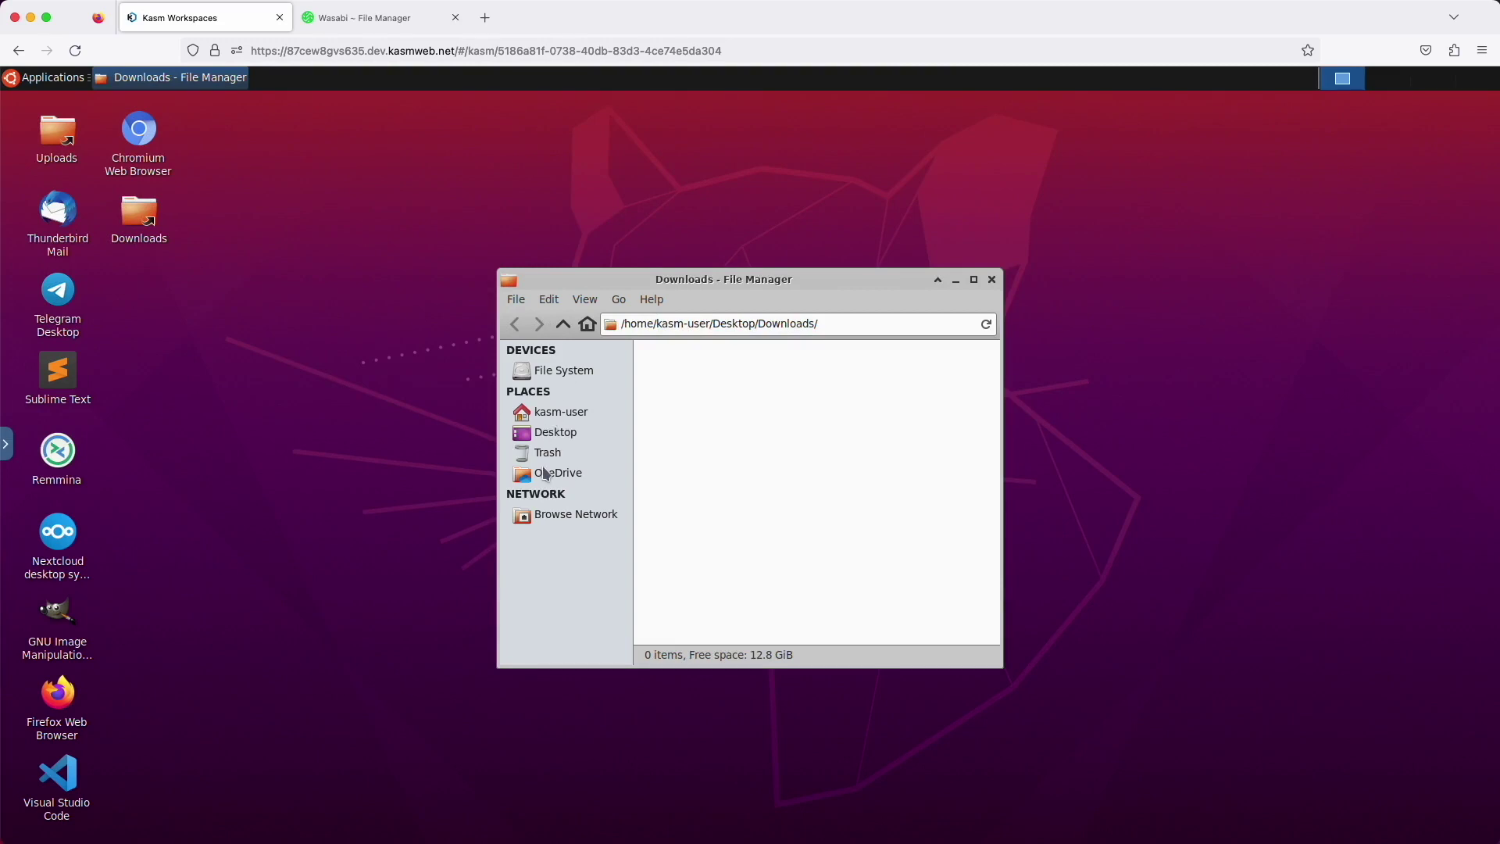
pyautogui.click(550, 473)
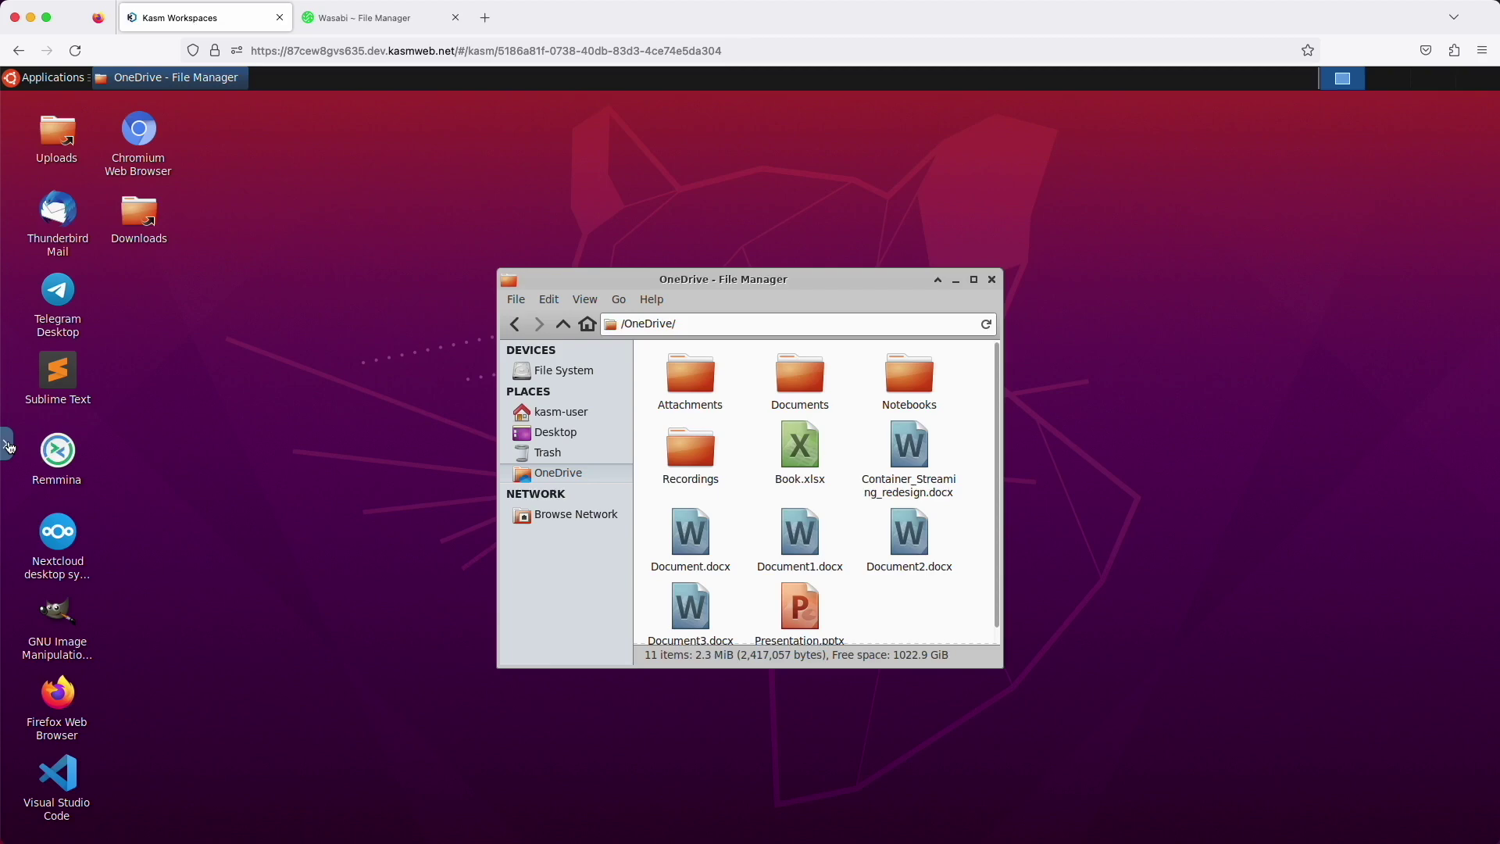
# Delete the Ubuntu Focal session from the side menu
pyautogui.click(9, 447)
pyautogui.click(47, 673)
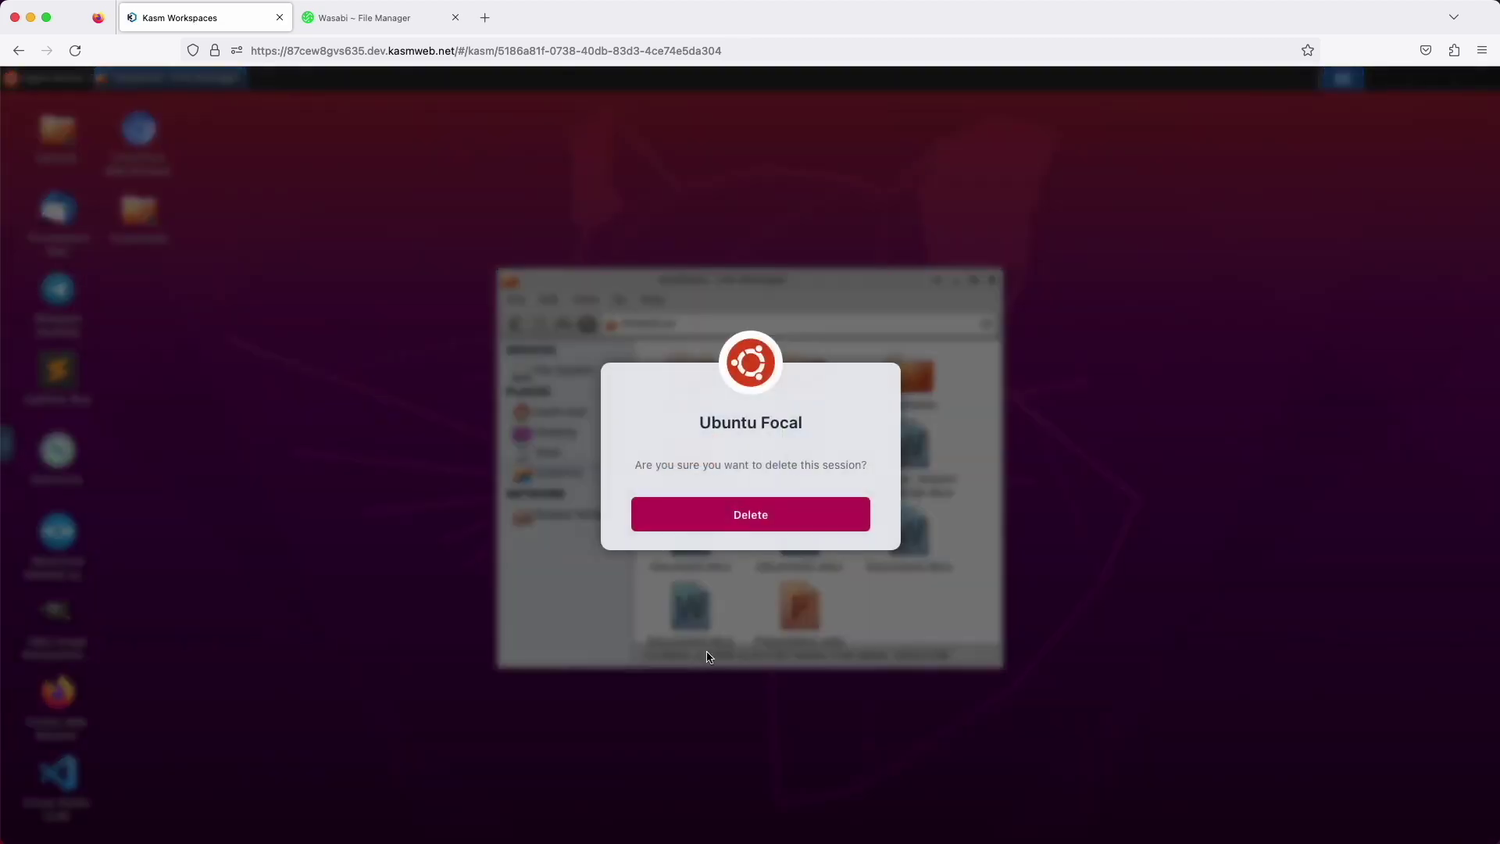
pyautogui.click(751, 515)
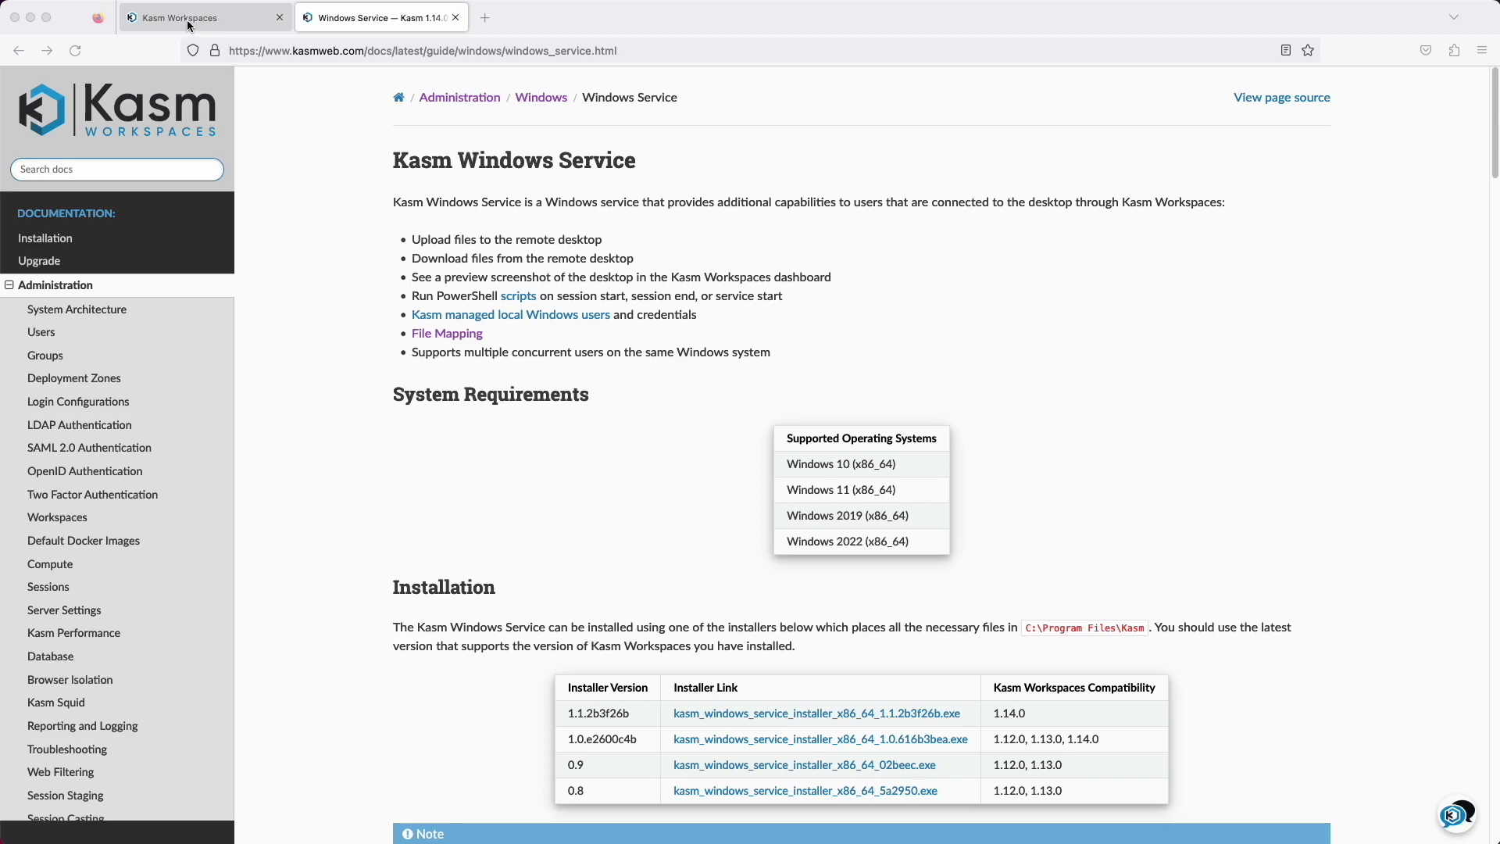
pyautogui.click(190, 26)
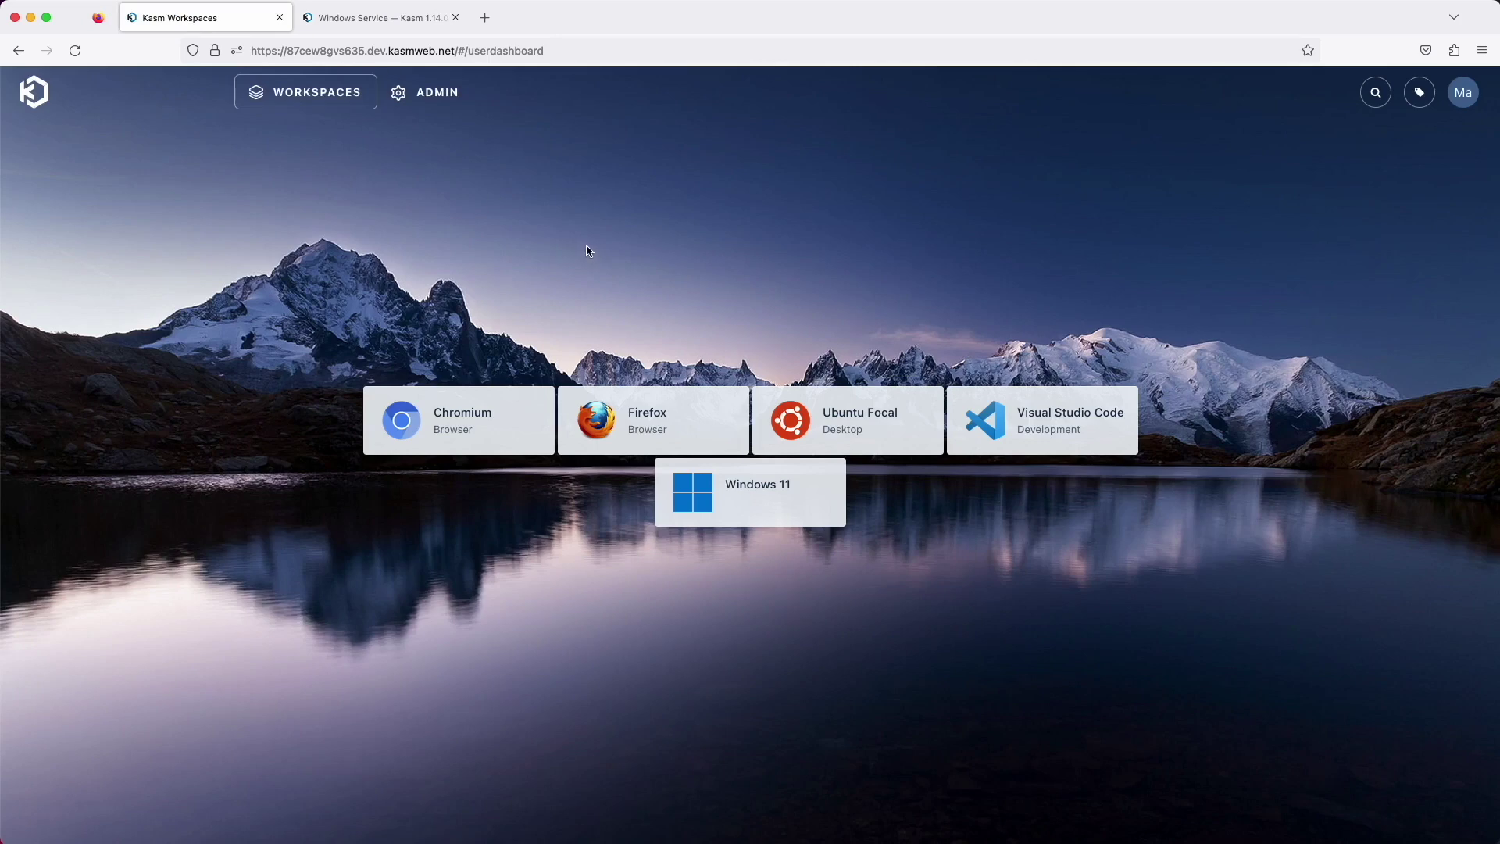
# Open the Windows 11 workspace's File Mapping settings in the admin Workspaces list
pyautogui.click(434, 95)
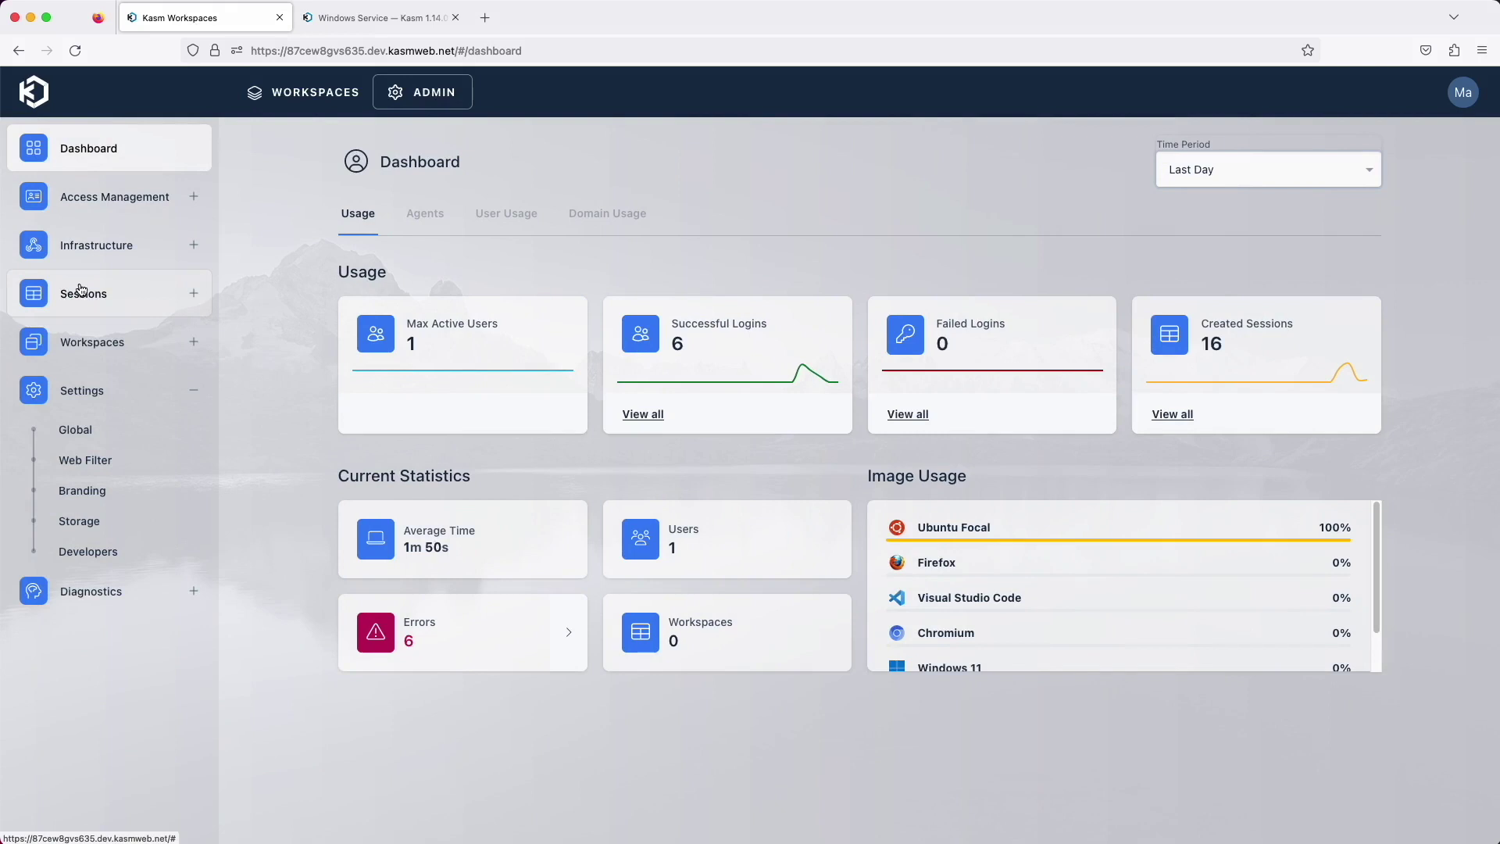
pyautogui.click(78, 344)
pyautogui.click(111, 397)
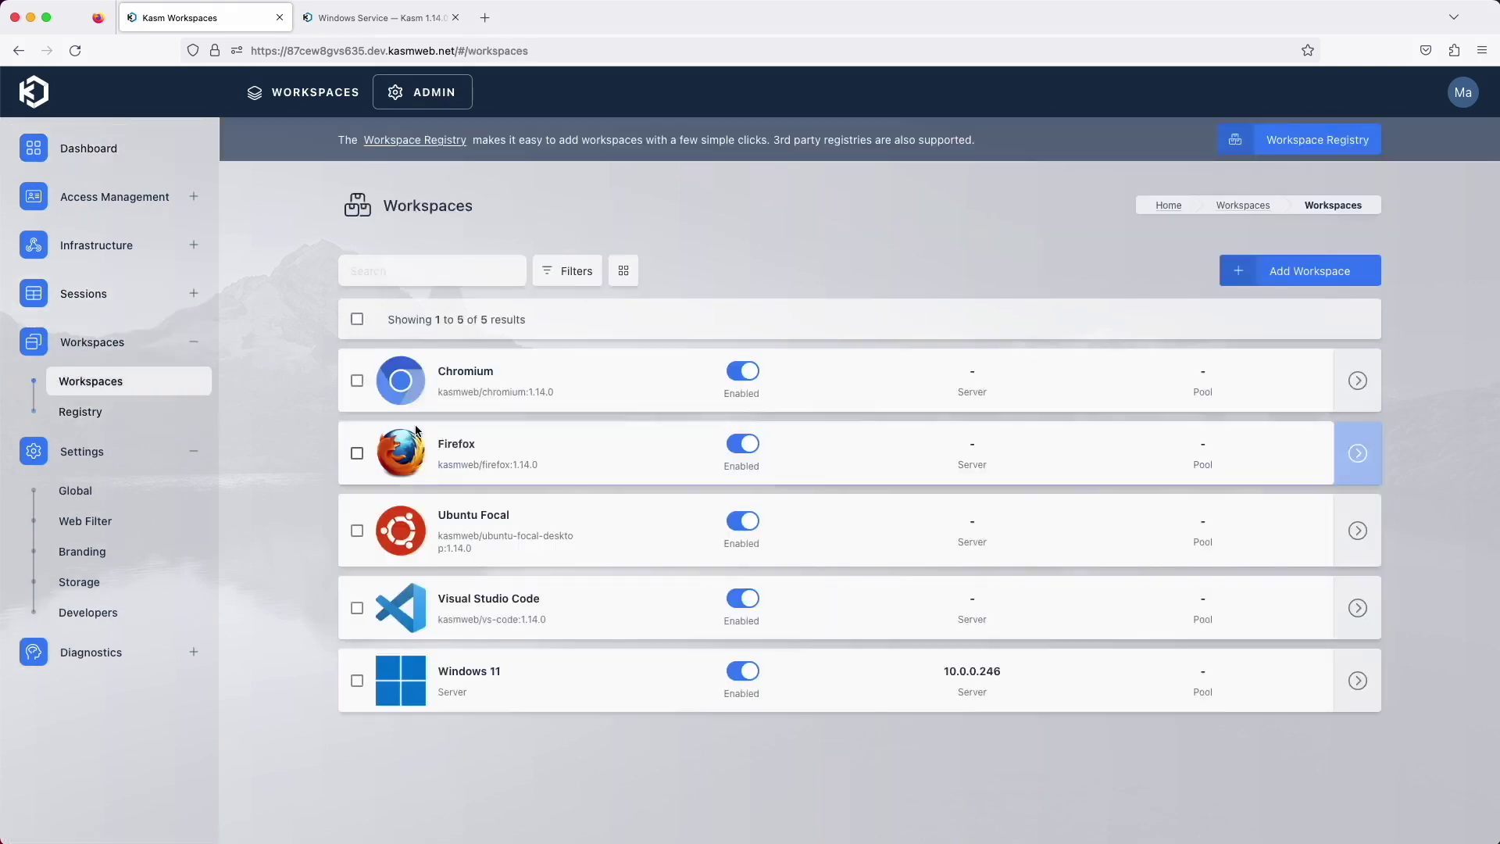
pyautogui.moveTo(1368, 685)
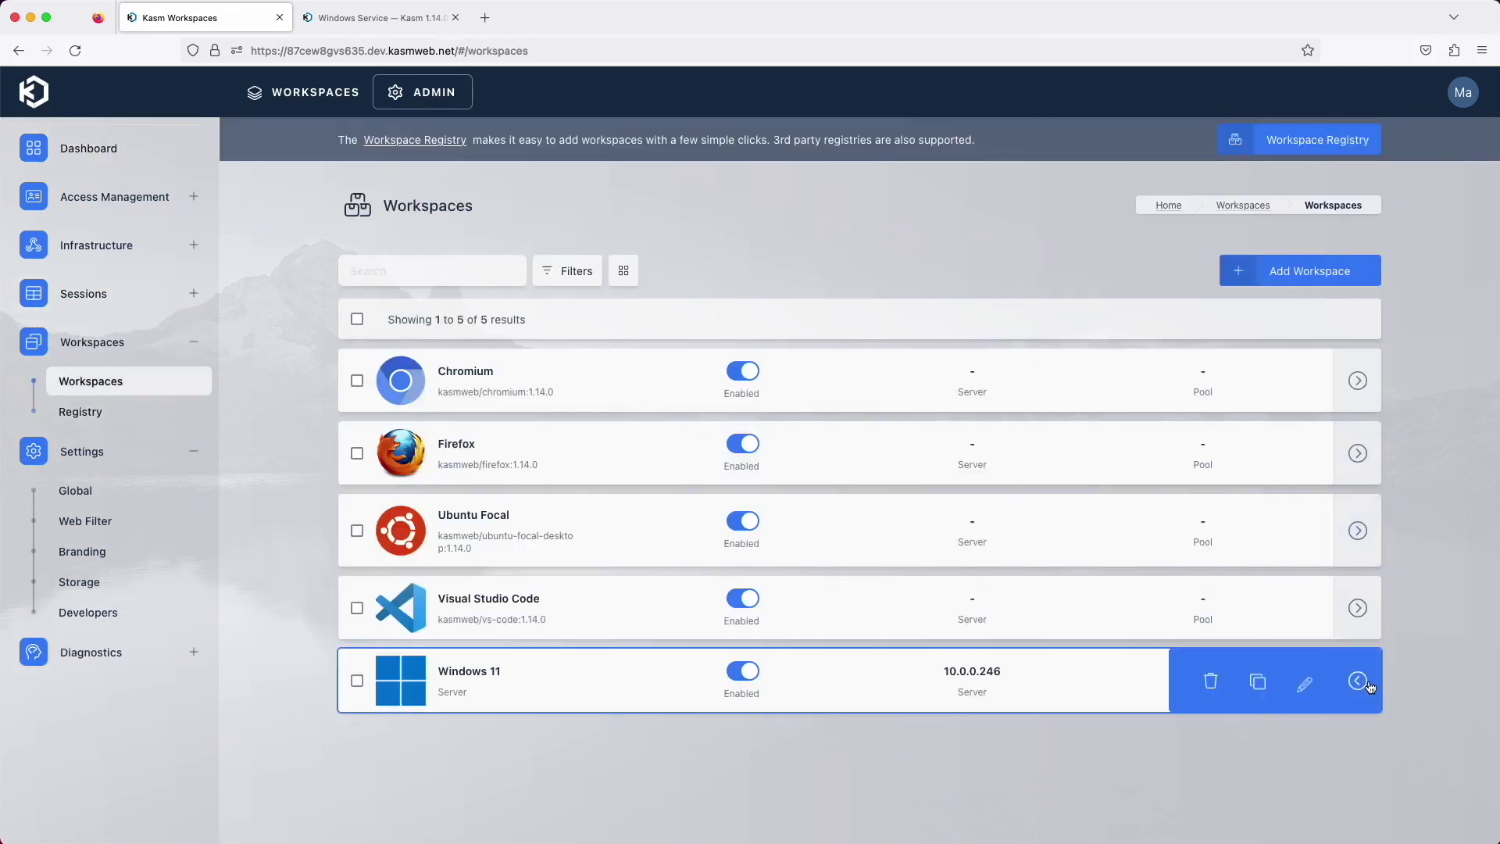
pyautogui.click(1303, 682)
pyautogui.click(427, 231)
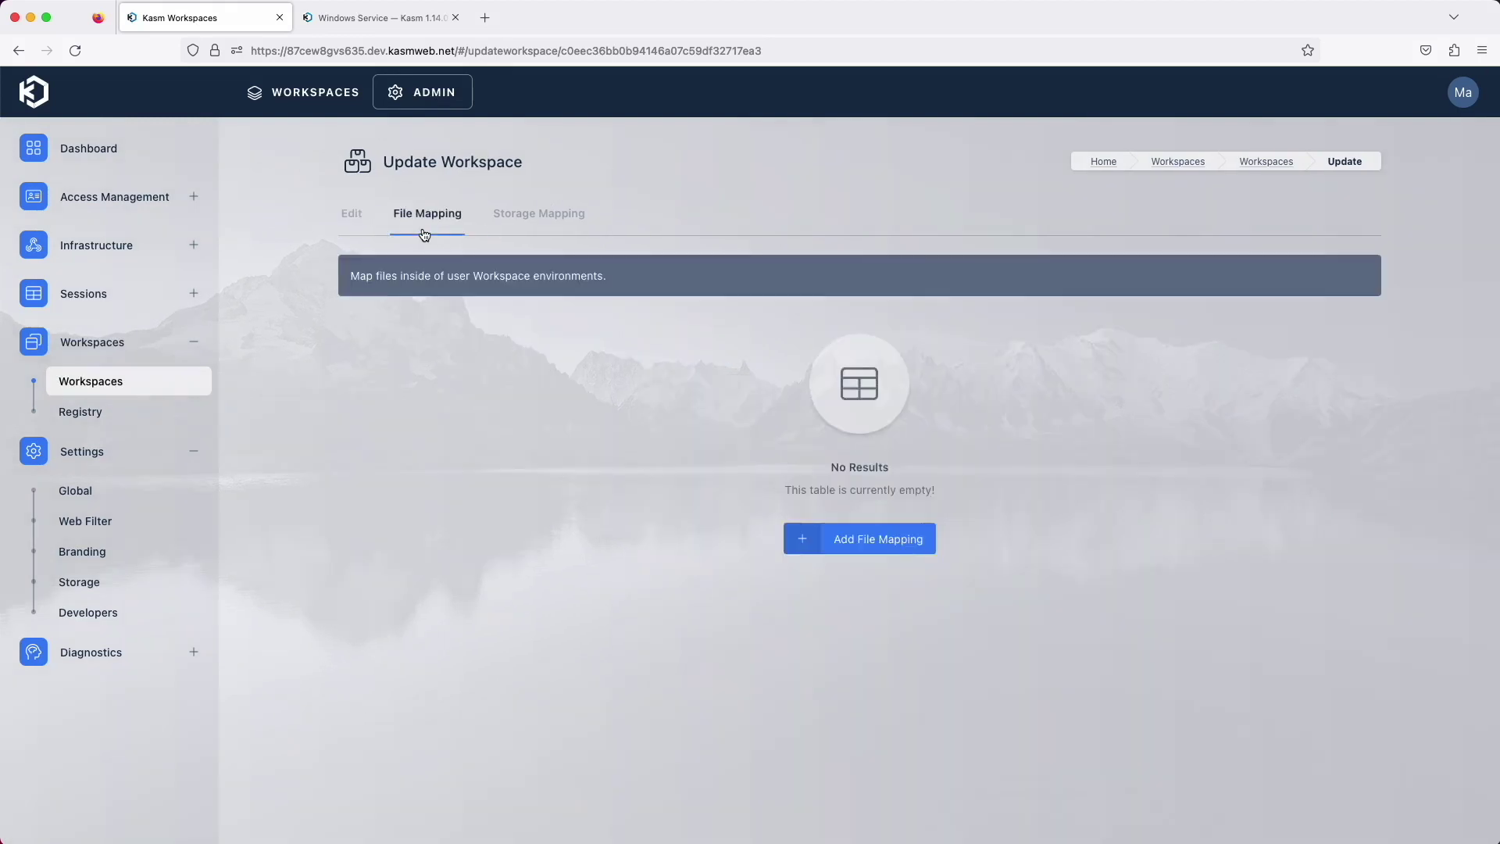
# Add a 'Powershell session start script' mapping targeting C:\Program Files\Kasm\scripts\session_start\custom.ps1
pyautogui.click(914, 539)
pyautogui.click(132, 336)
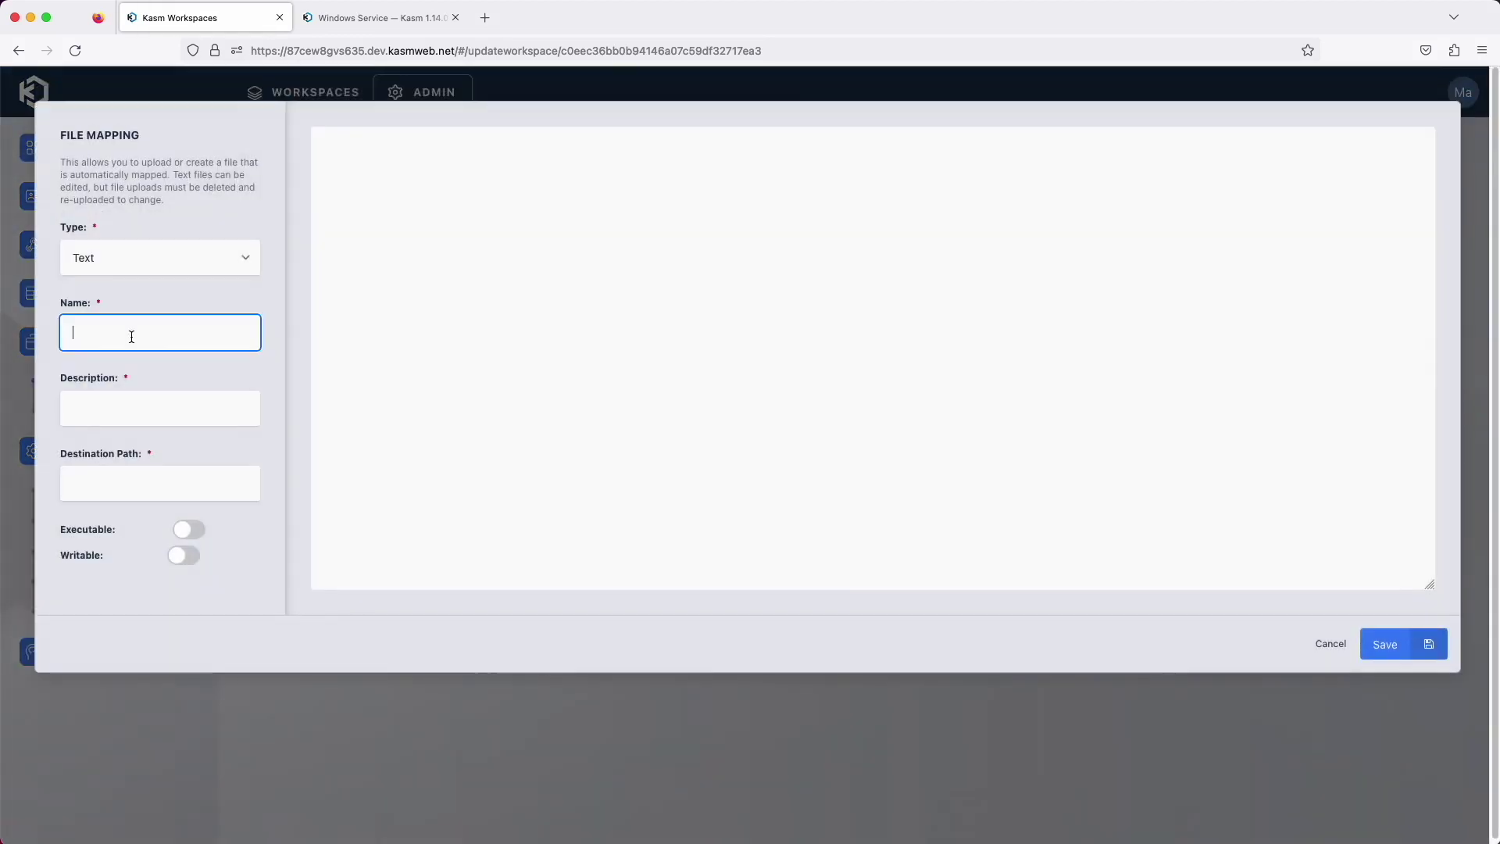
pyautogui.write('Powershell session start script')
pyautogui.press('Tab')
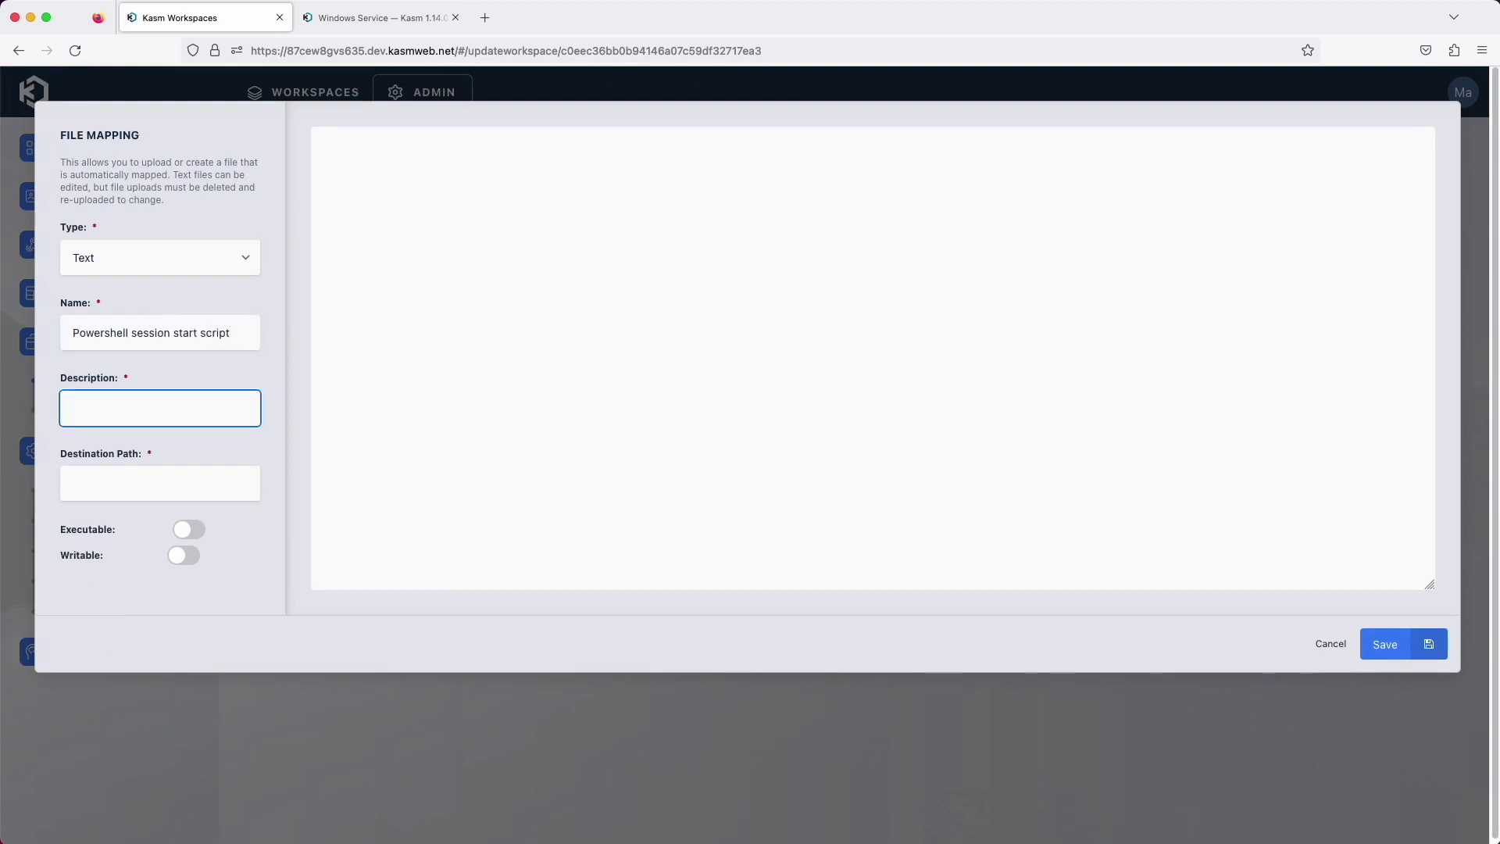
pyautogui.write('Powershell session start script')
pyautogui.press('Tab')
pyautogui.write('C:\\Program Files\\')
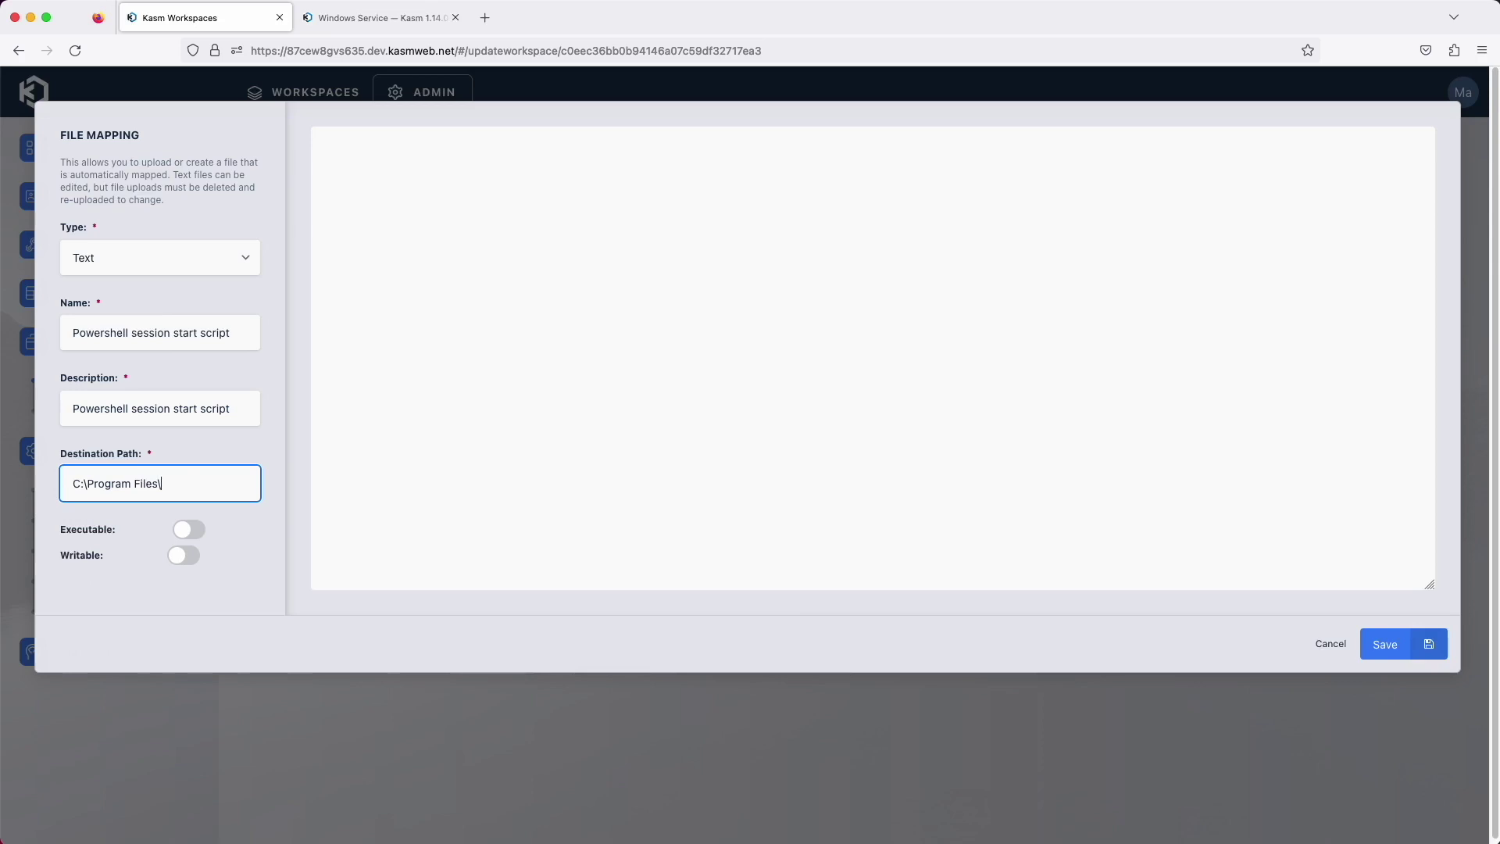
pyautogui.write('Kasm\\scripts\\sessio')
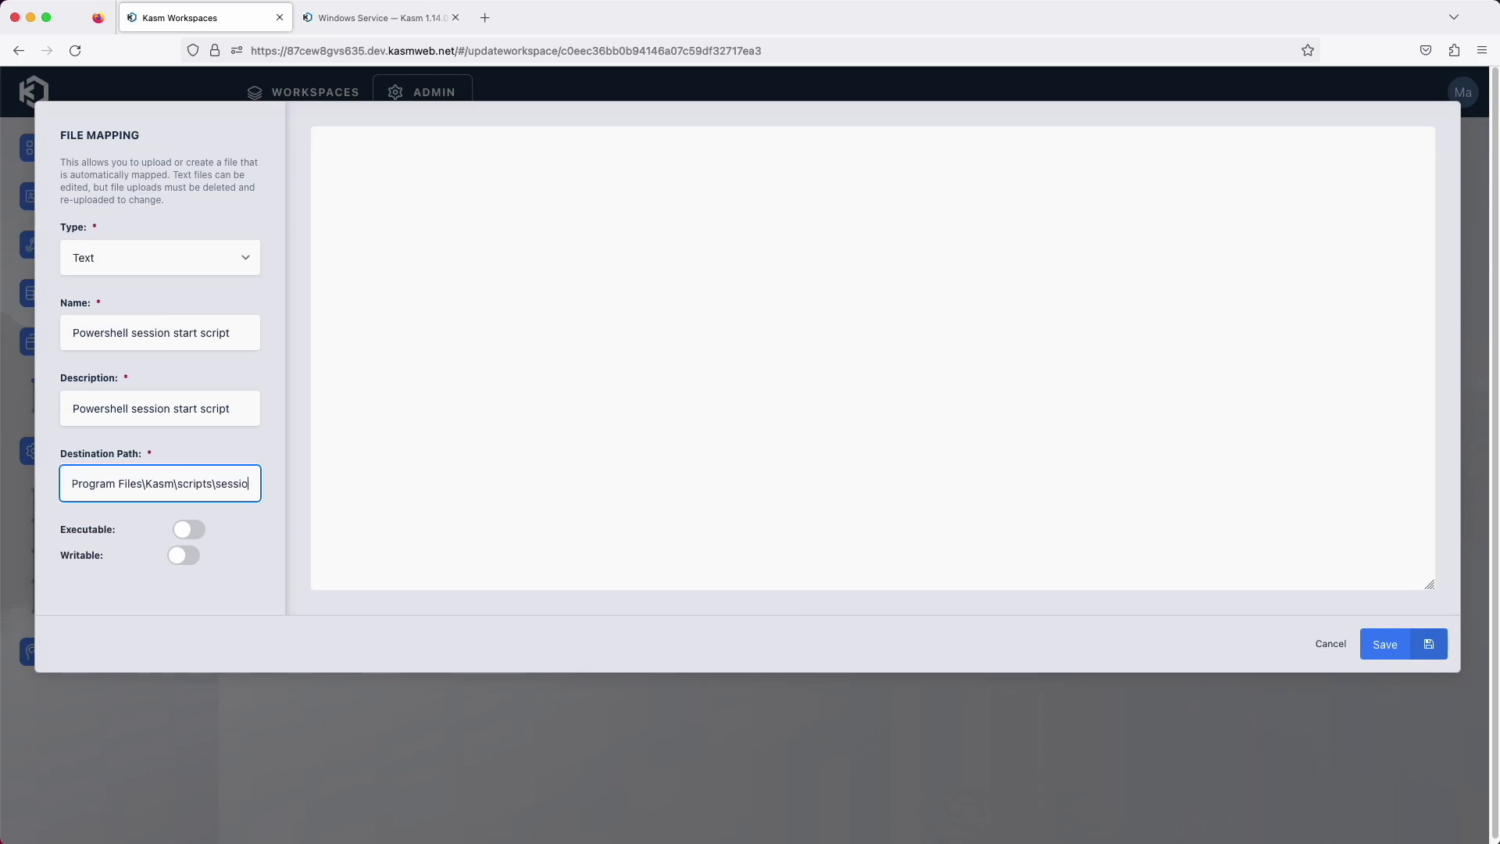
pyautogui.write('n_start\\custom.ps1')
# Set the script to Write-Host "This is a test powershell script", save, and launch Windows 11
pyautogui.click(536, 332)
pyautogui.write('Wr')
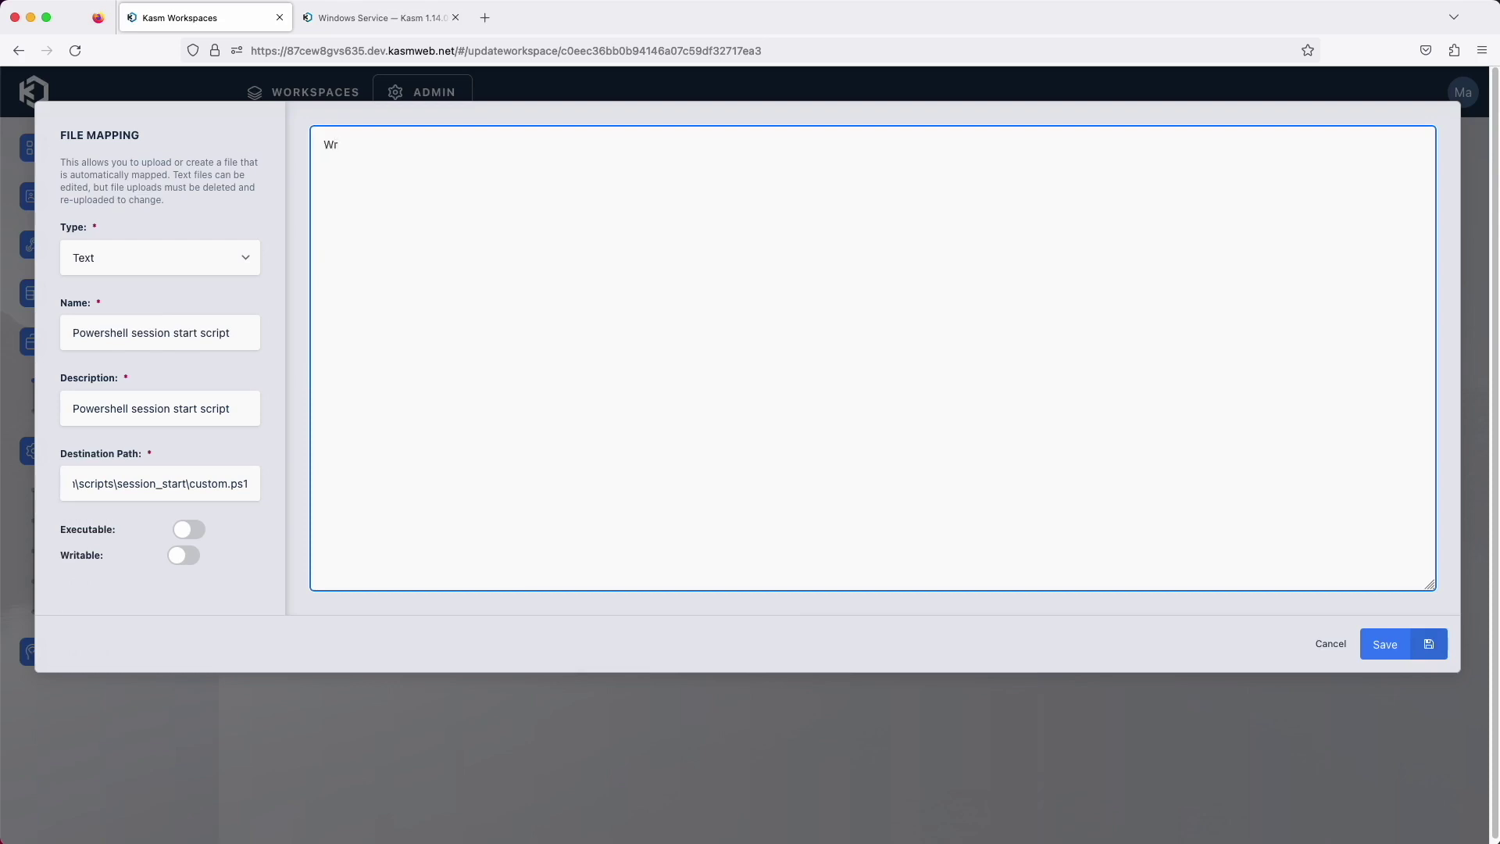
pyautogui.write('ite-Host "This i')
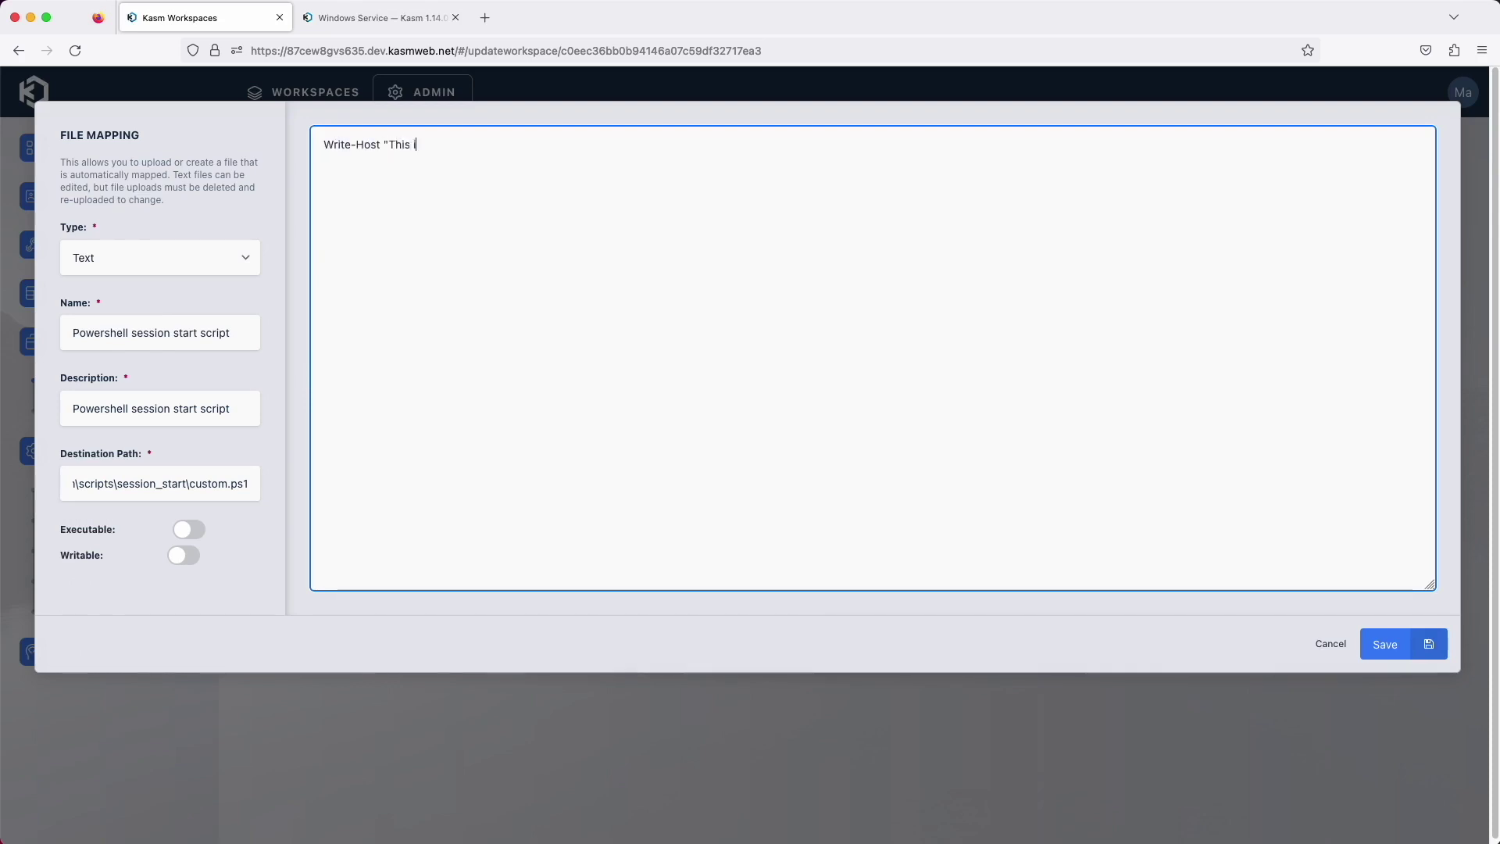
pyautogui.write('s a test powershell script')
pyautogui.click(1385, 643)
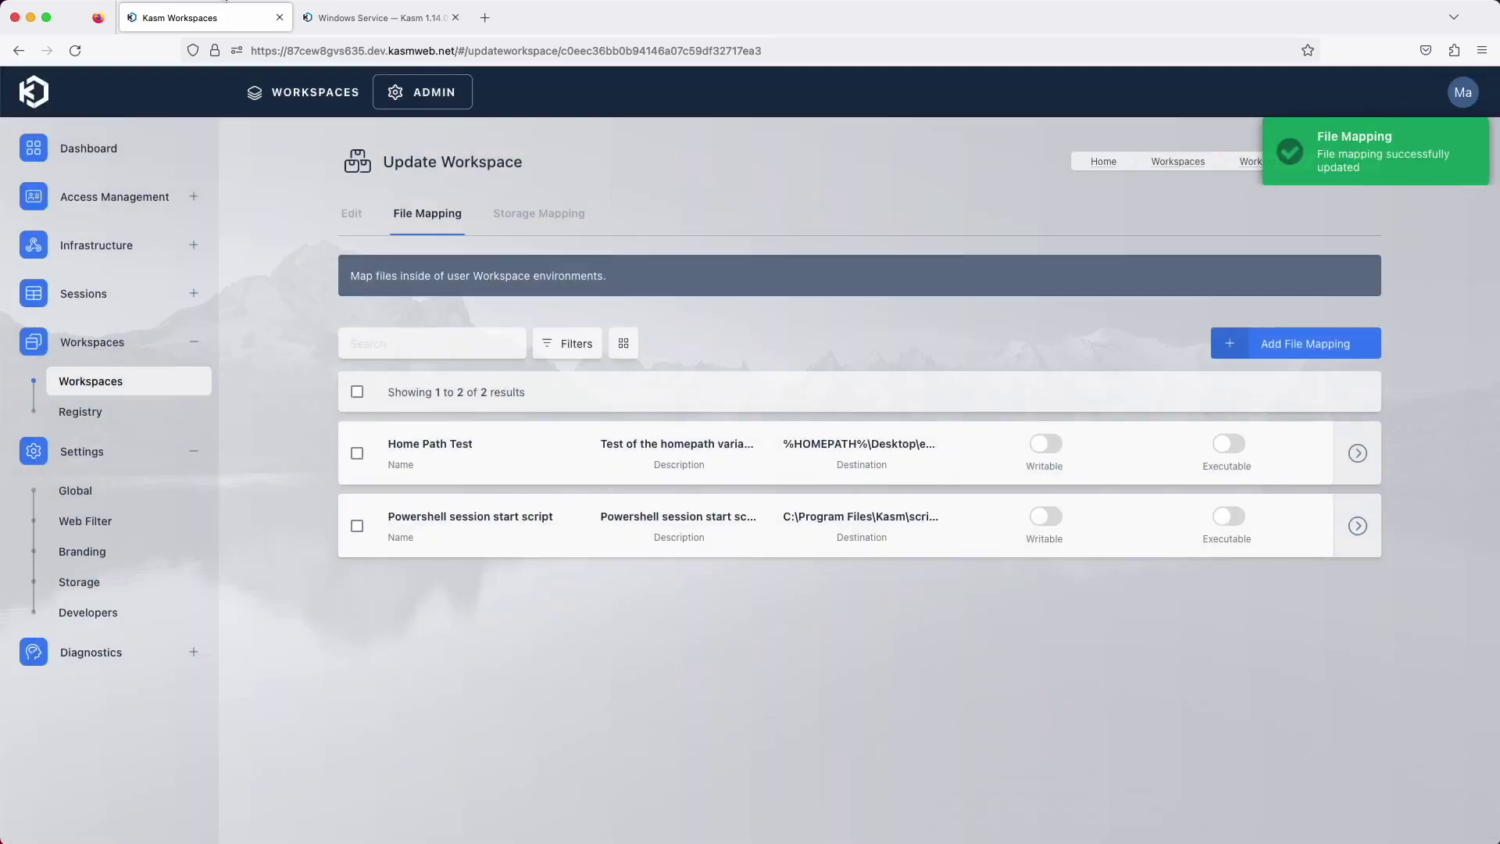
pyautogui.click(354, 90)
pyautogui.click(764, 493)
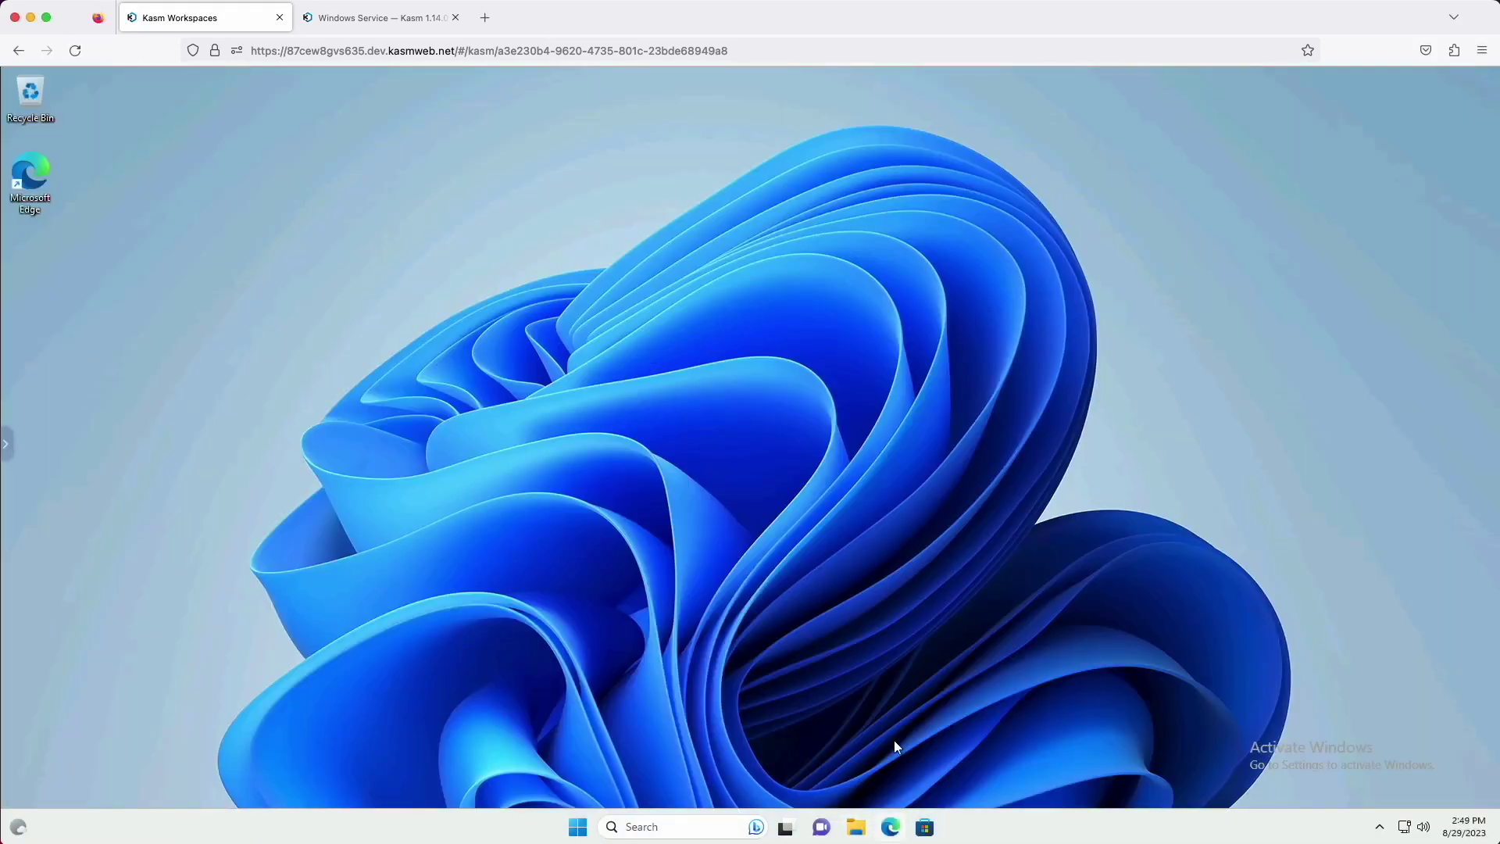
# Browse in File Explorer to C:\Program Files\Kasm\scripts\session_start
pyautogui.click(856, 826)
pyautogui.click(274, 543)
pyautogui.click(438, 338)
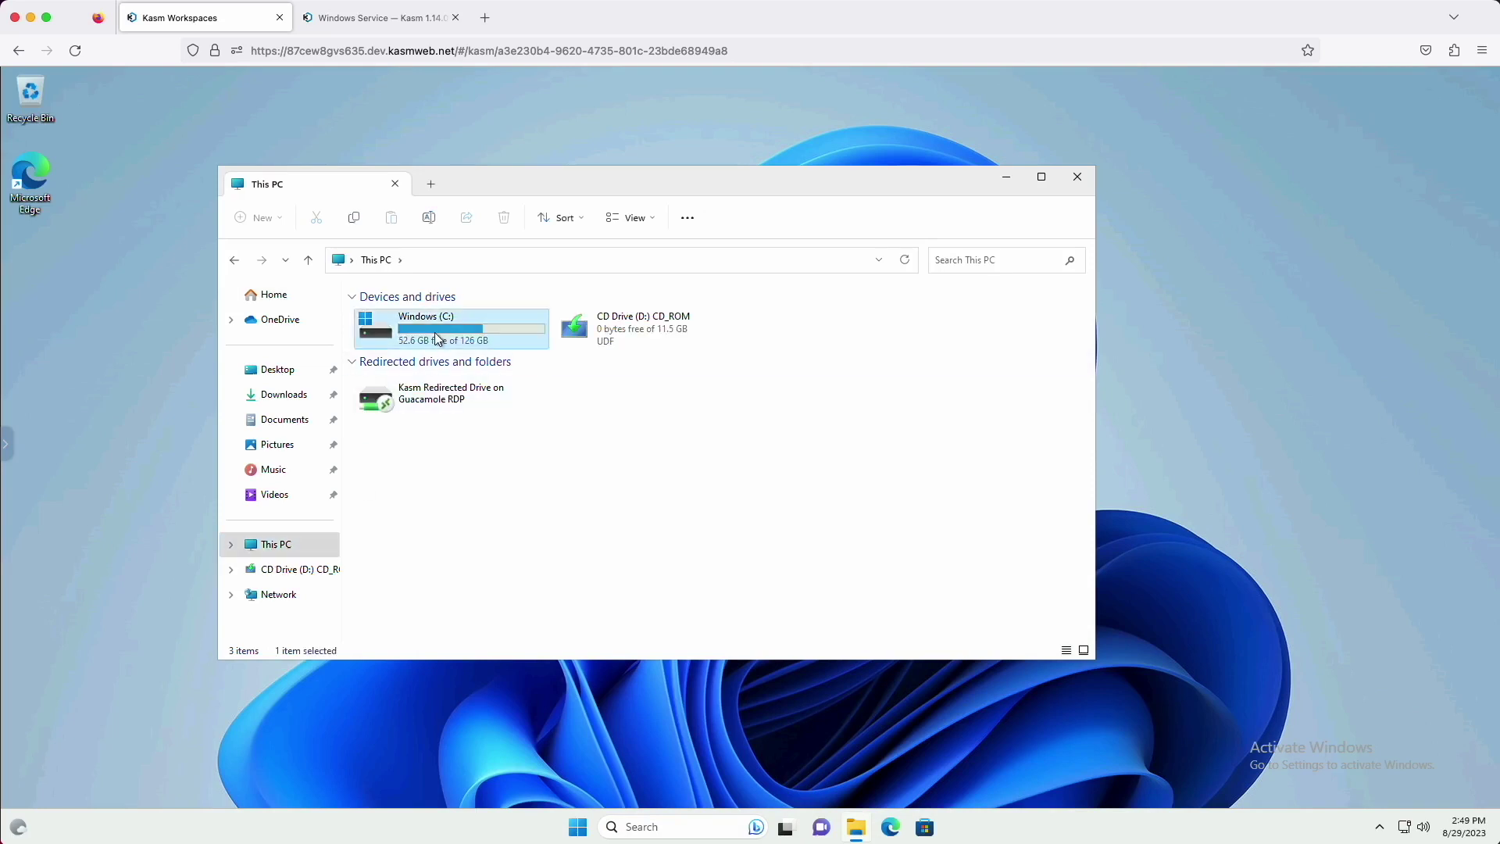
pyautogui.doubleClick(437, 339)
pyautogui.doubleClick(393, 389)
pyautogui.doubleClick(387, 477)
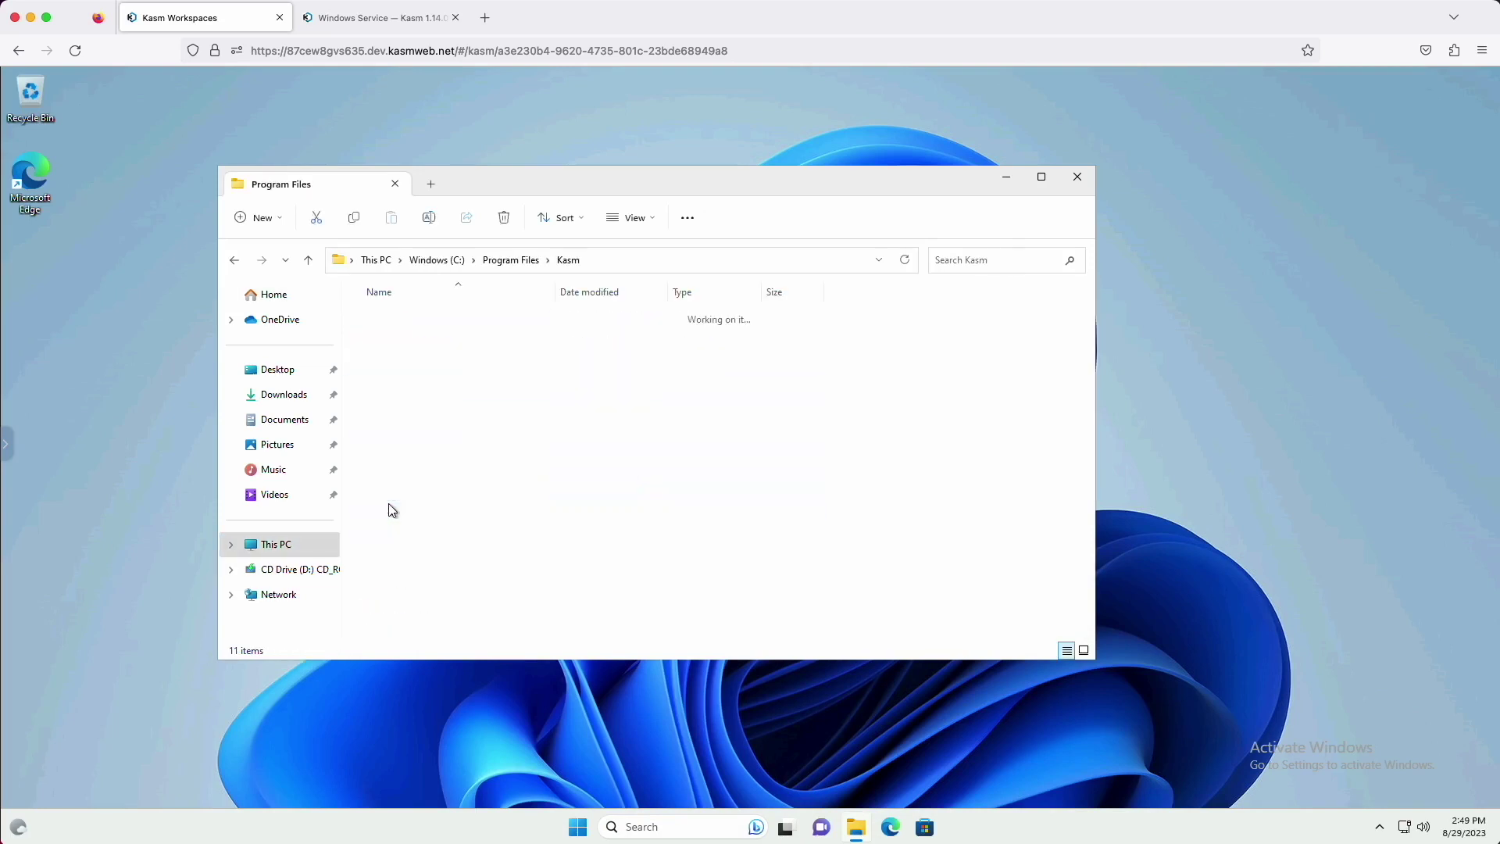
pyautogui.doubleClick(394, 414)
pyautogui.doubleClick(390, 390)
# Check the custom.ps1 script's contents in Notepad, then close it
pyautogui.click(390, 317)
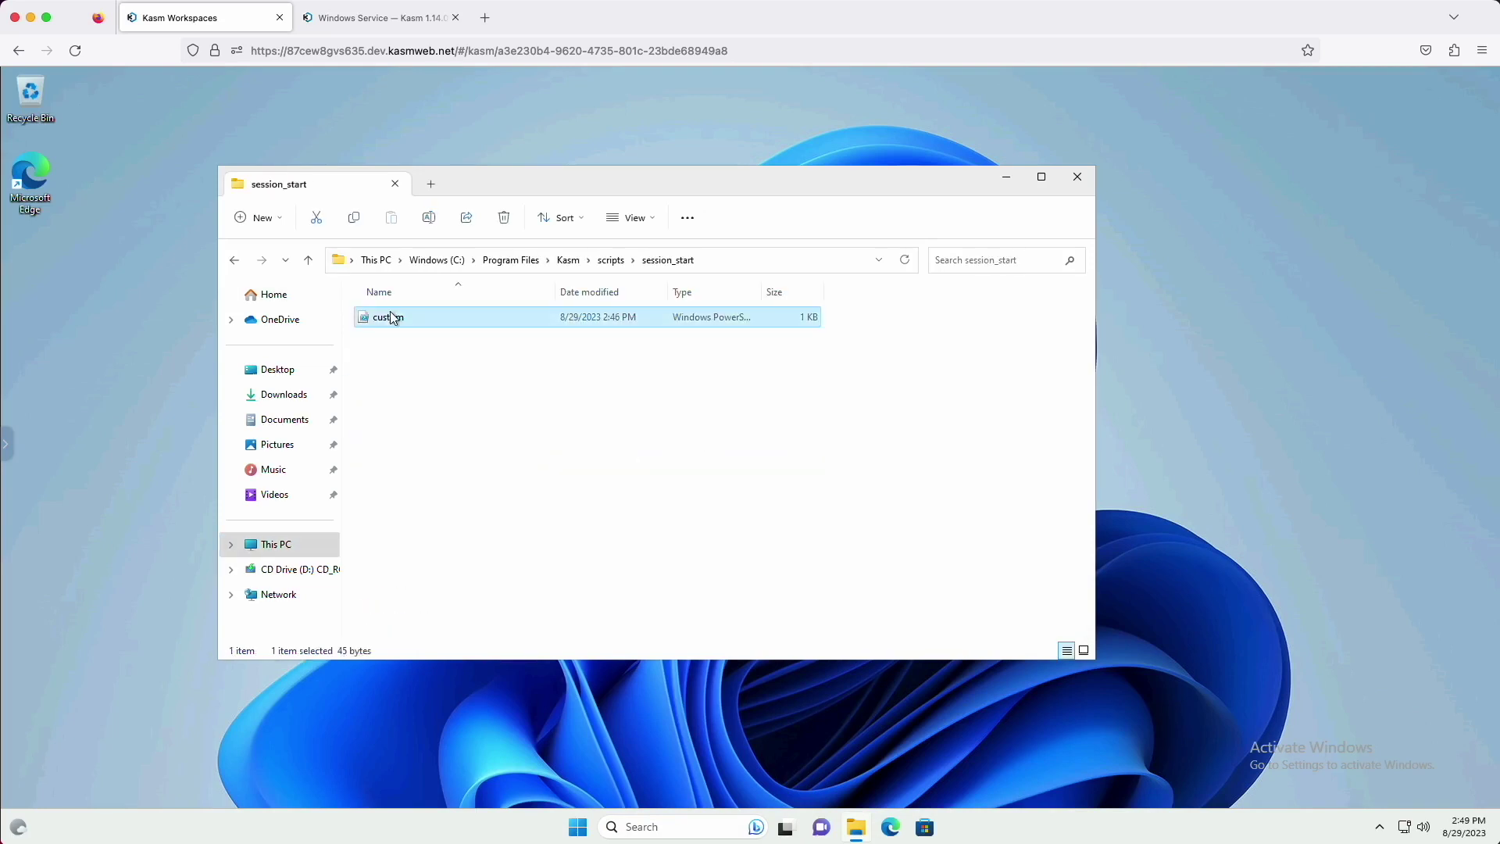
pyautogui.rightClick(391, 317)
pyautogui.moveTo(457, 389)
pyautogui.click(660, 392)
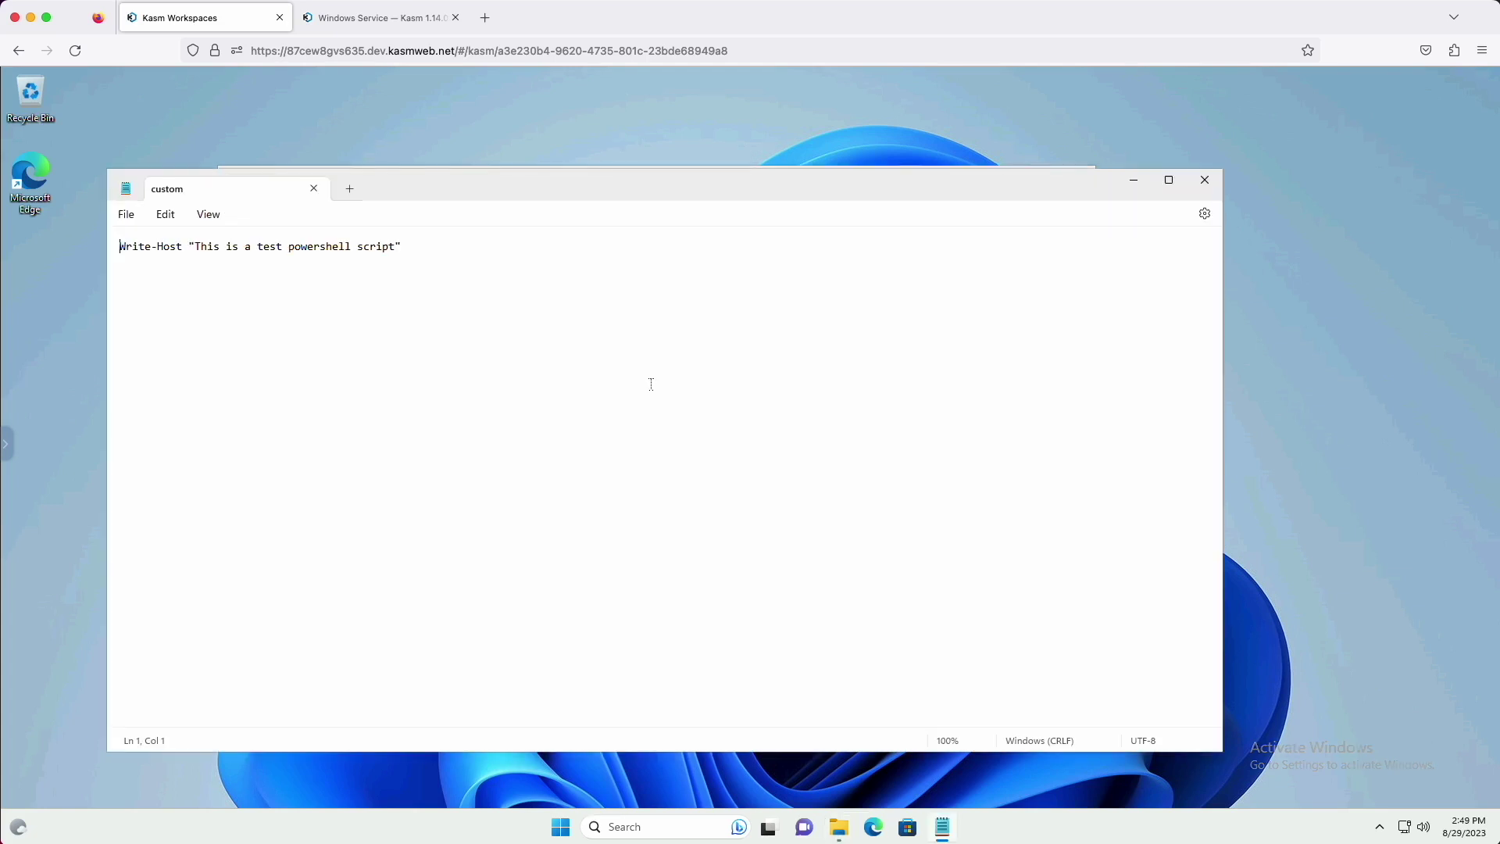
pyautogui.click(1205, 180)
# Open the Kasm logs and highlight the custom.ps1 output lines showing exit code 0
pyautogui.hotkey('alt', 'Up')
pyautogui.hotkey('alt', 'Up')
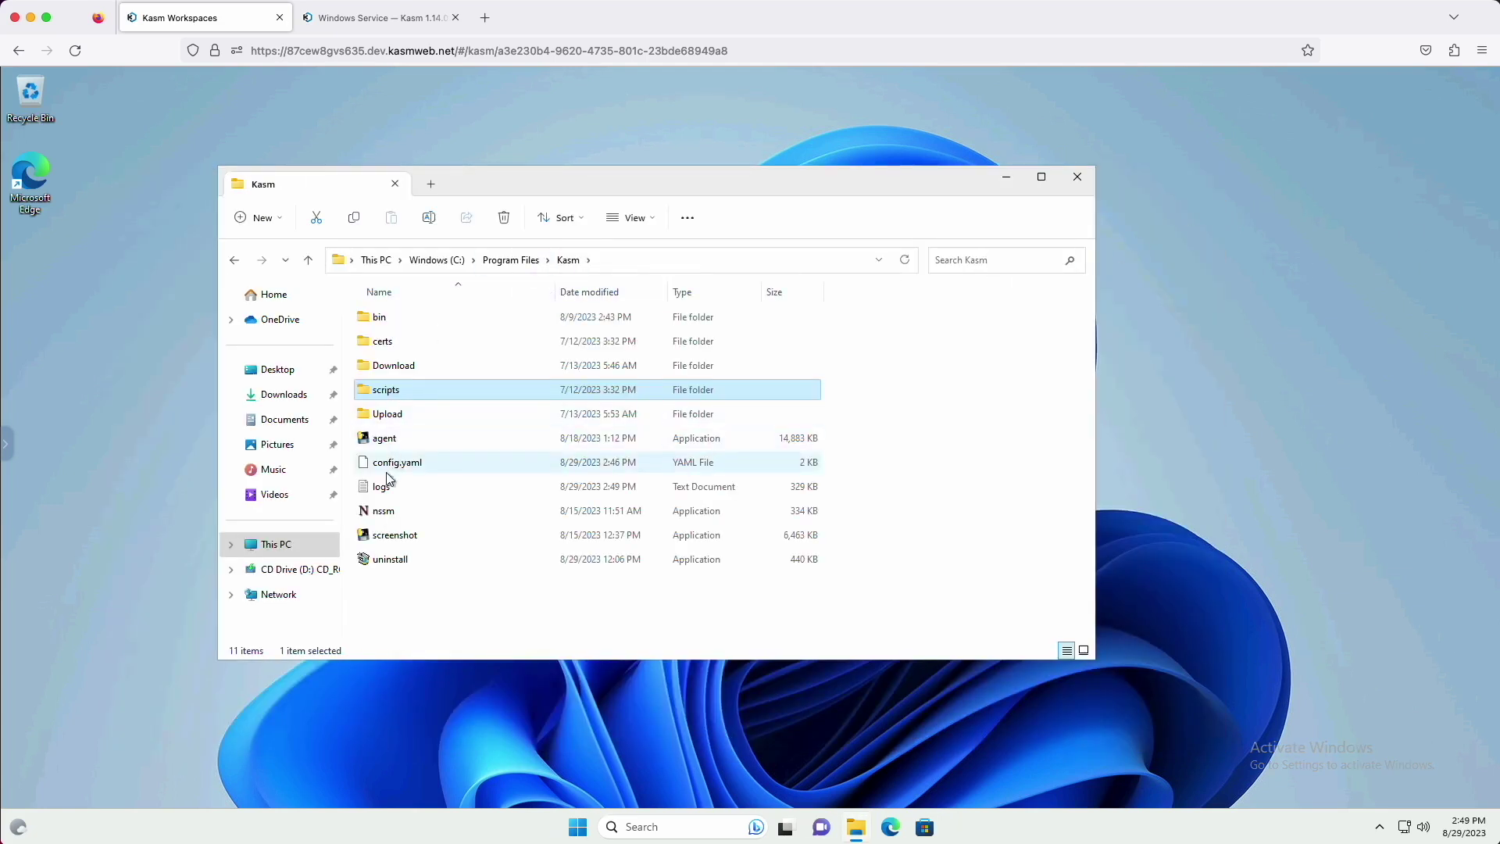
pyautogui.doubleClick(383, 486)
pyautogui.scroll(-1, 498, 423)
pyautogui.scroll(-10, 498, 424)
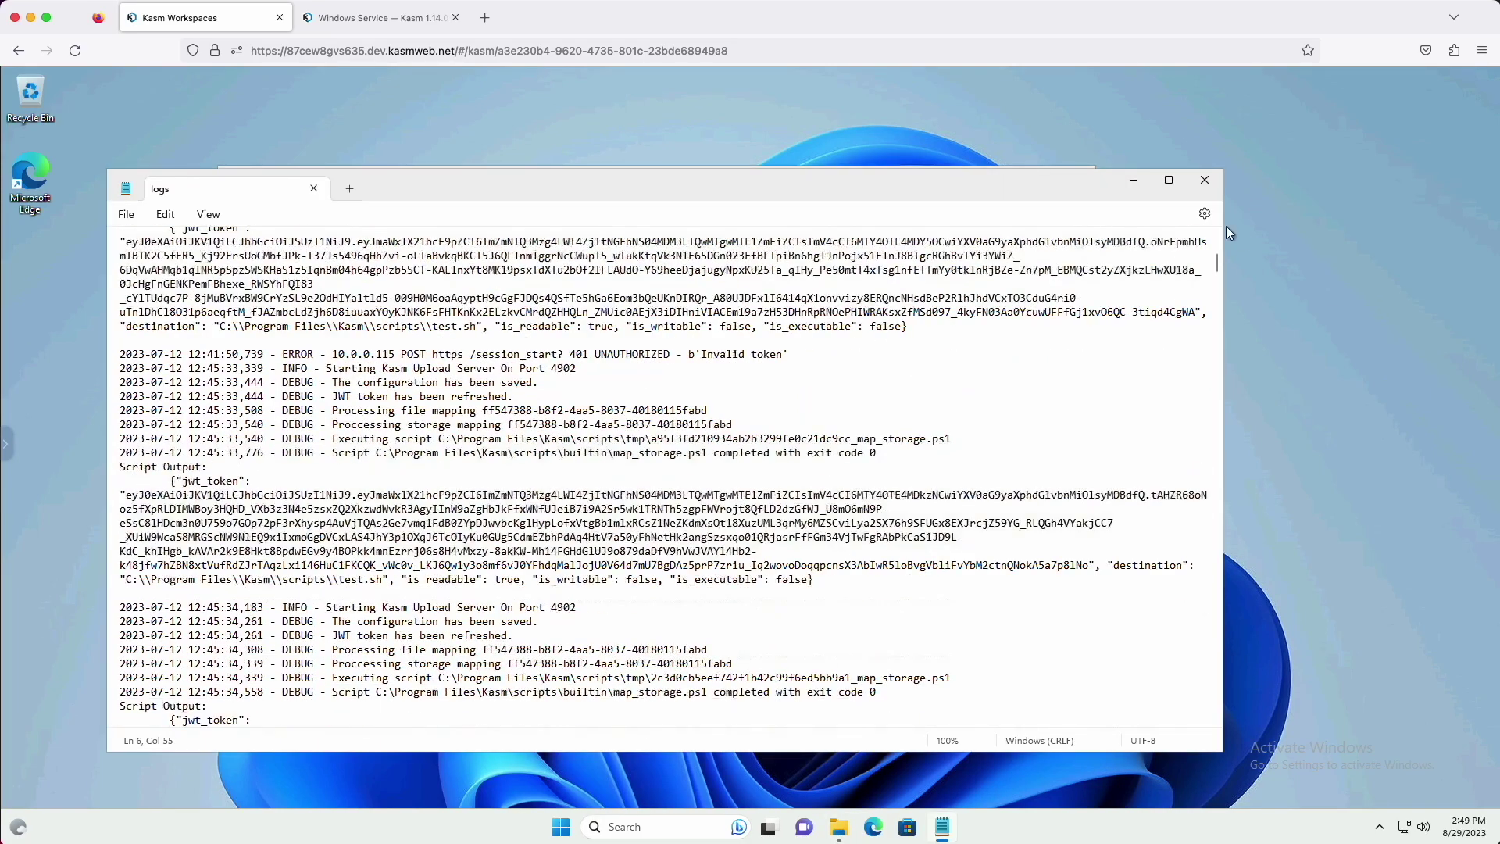
pyautogui.moveTo(1217, 273); pyautogui.dragTo(1217, 714)
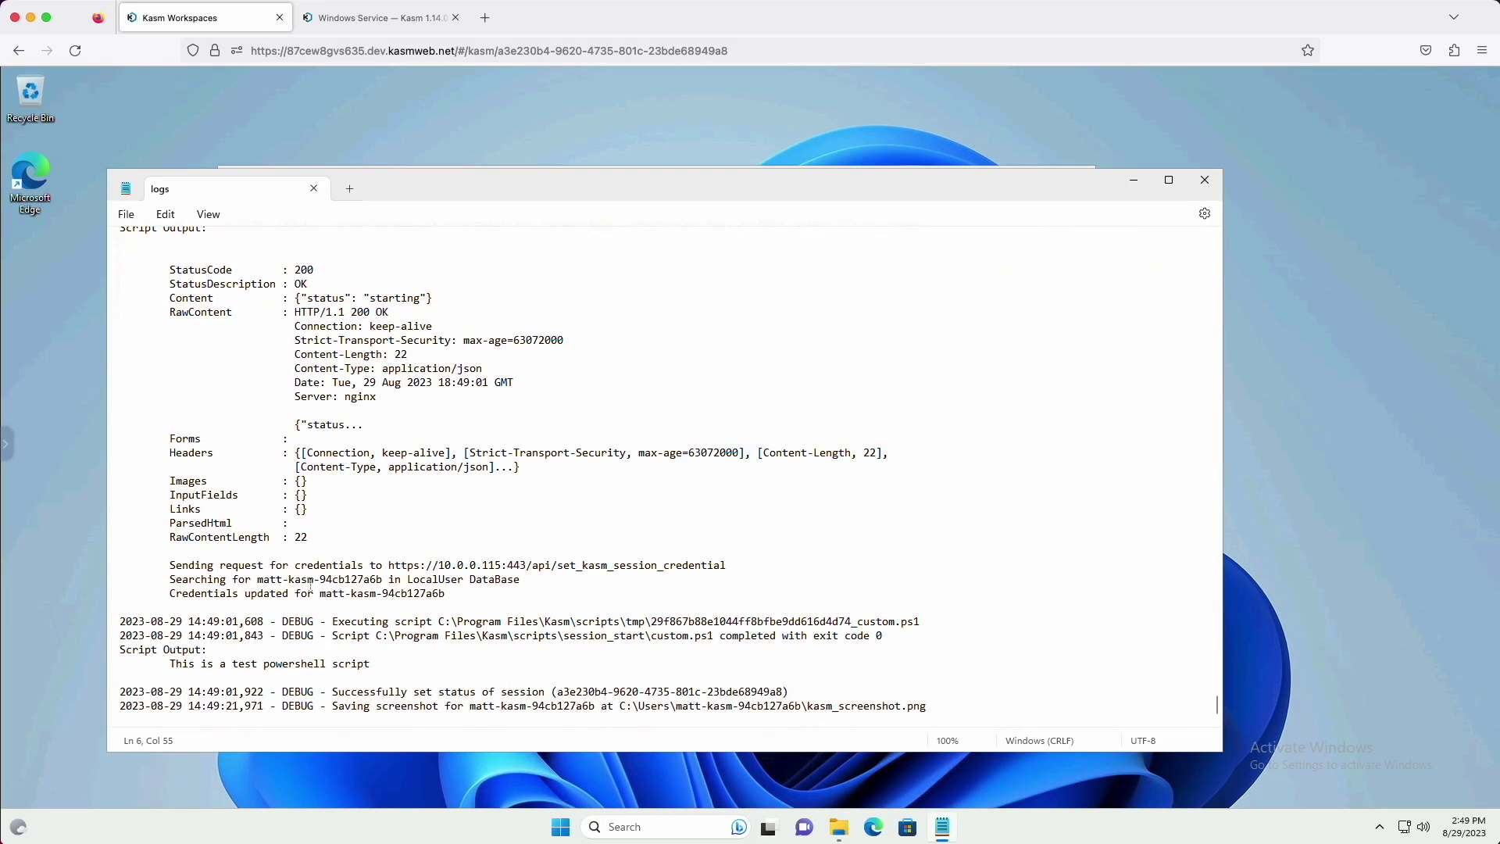
pyautogui.moveTo(398, 662); pyautogui.dragTo(117, 634)
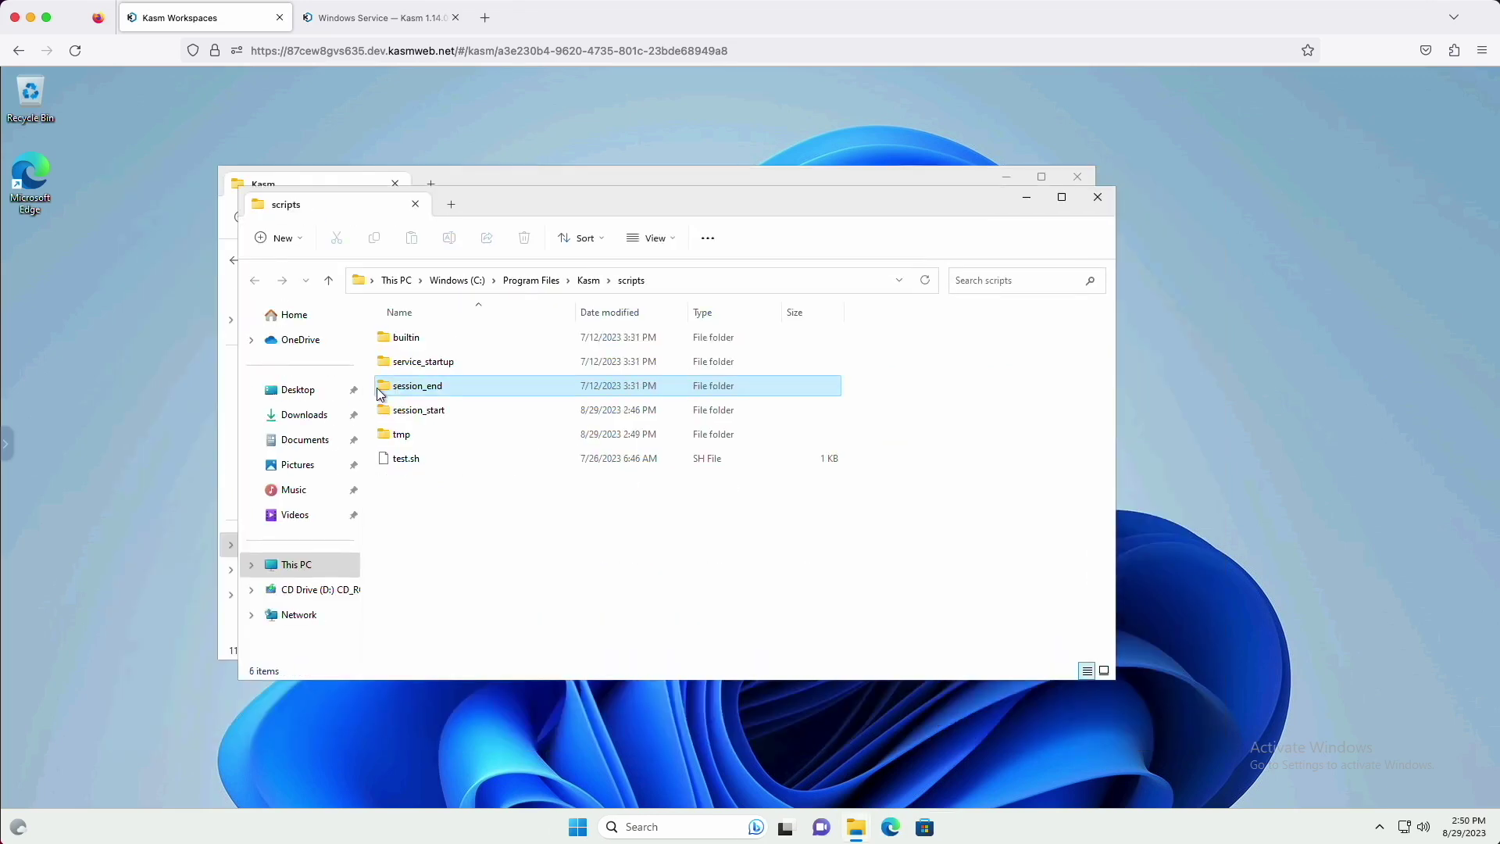
# Confirm the session_end folder is empty and close the file windows
pyautogui.doubleClick(435, 366)
pyautogui.click(1098, 196)
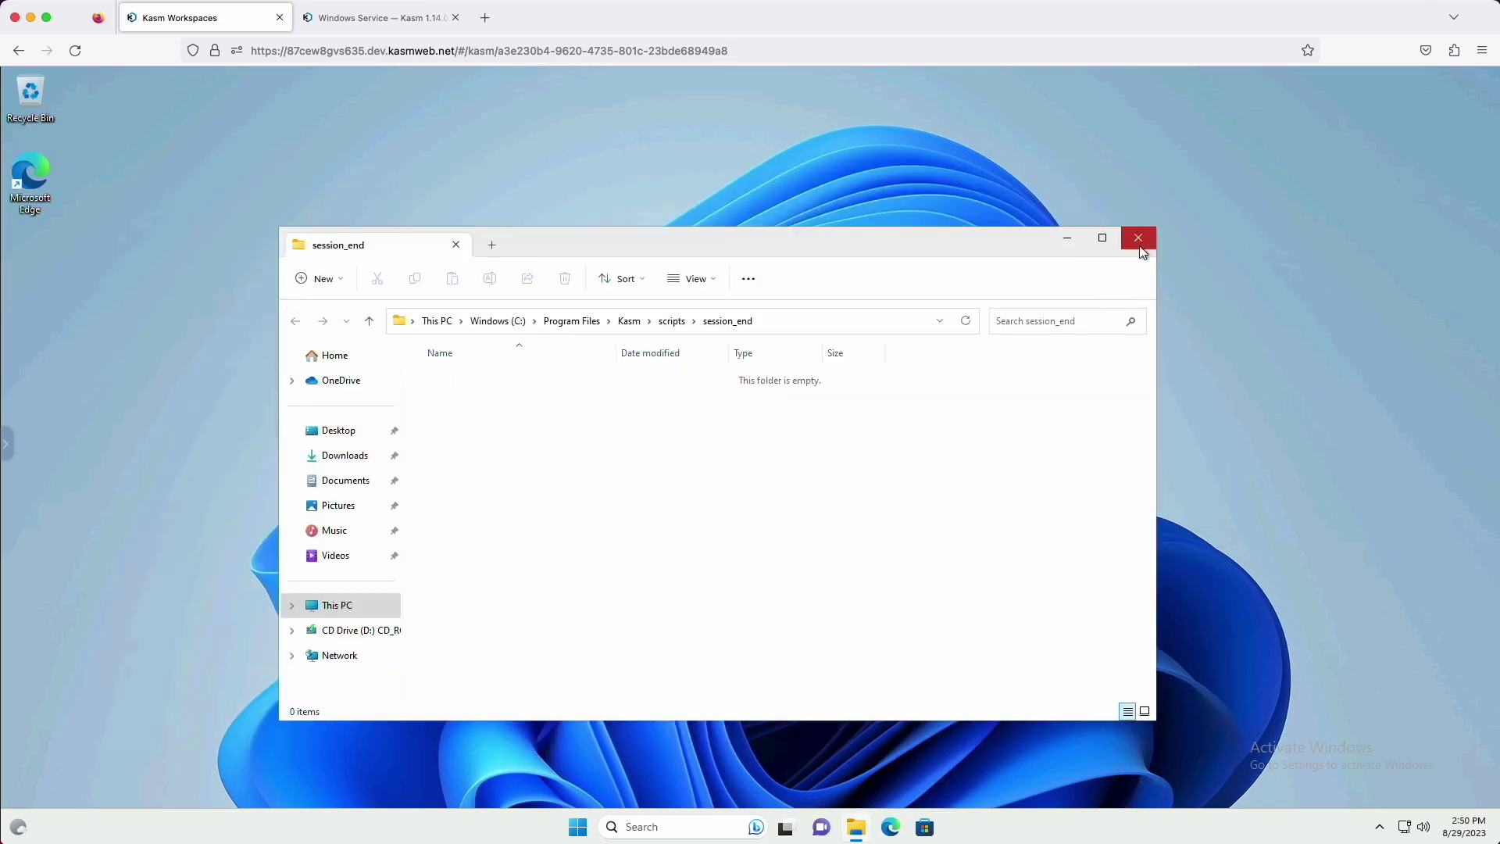
pyautogui.click(1138, 237)
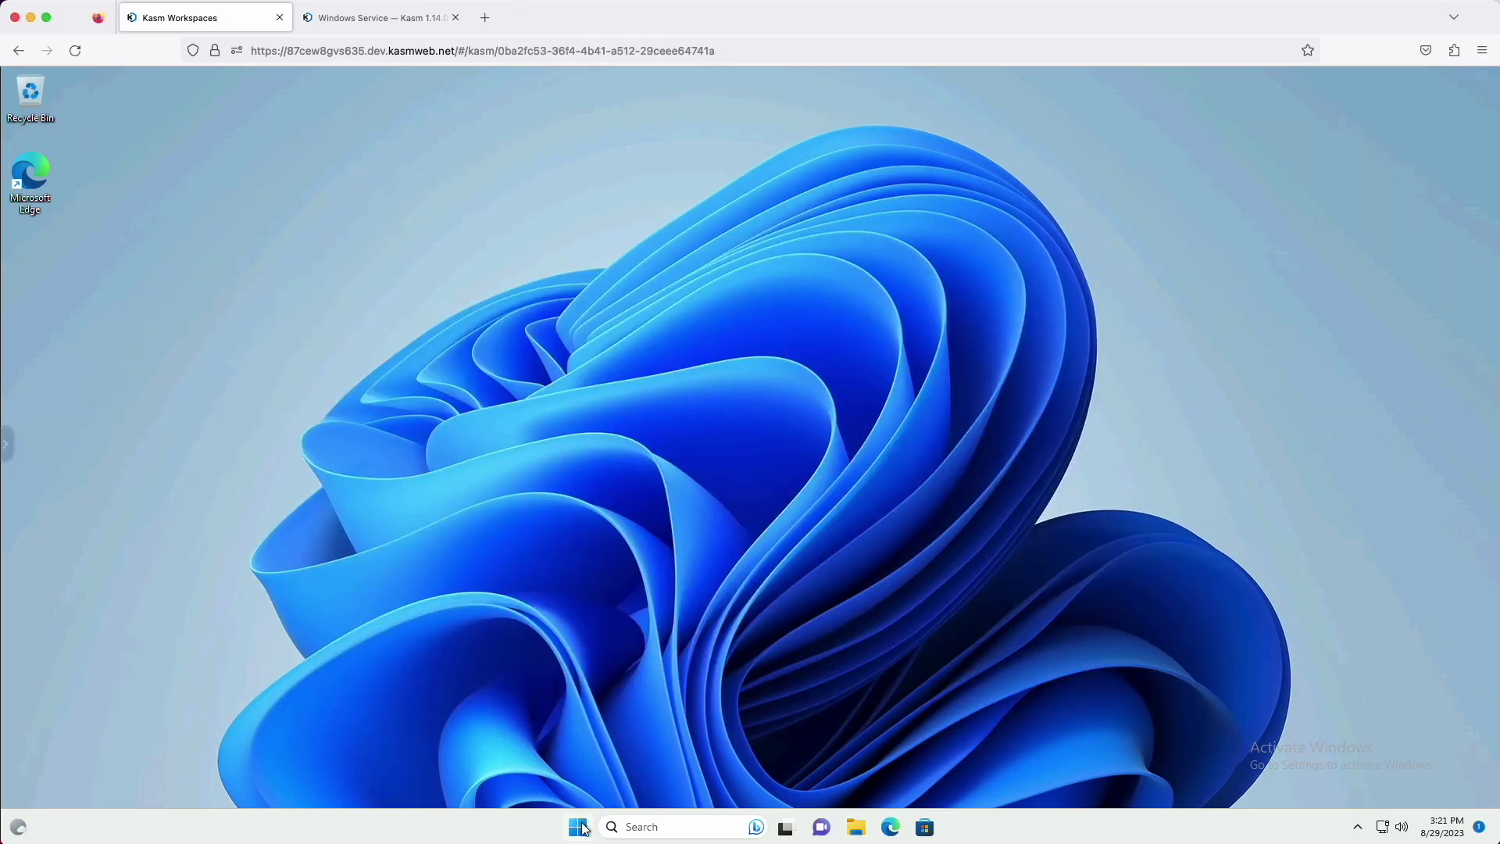
# Open the Windows Start menu in the session
pyautogui.click(578, 826)
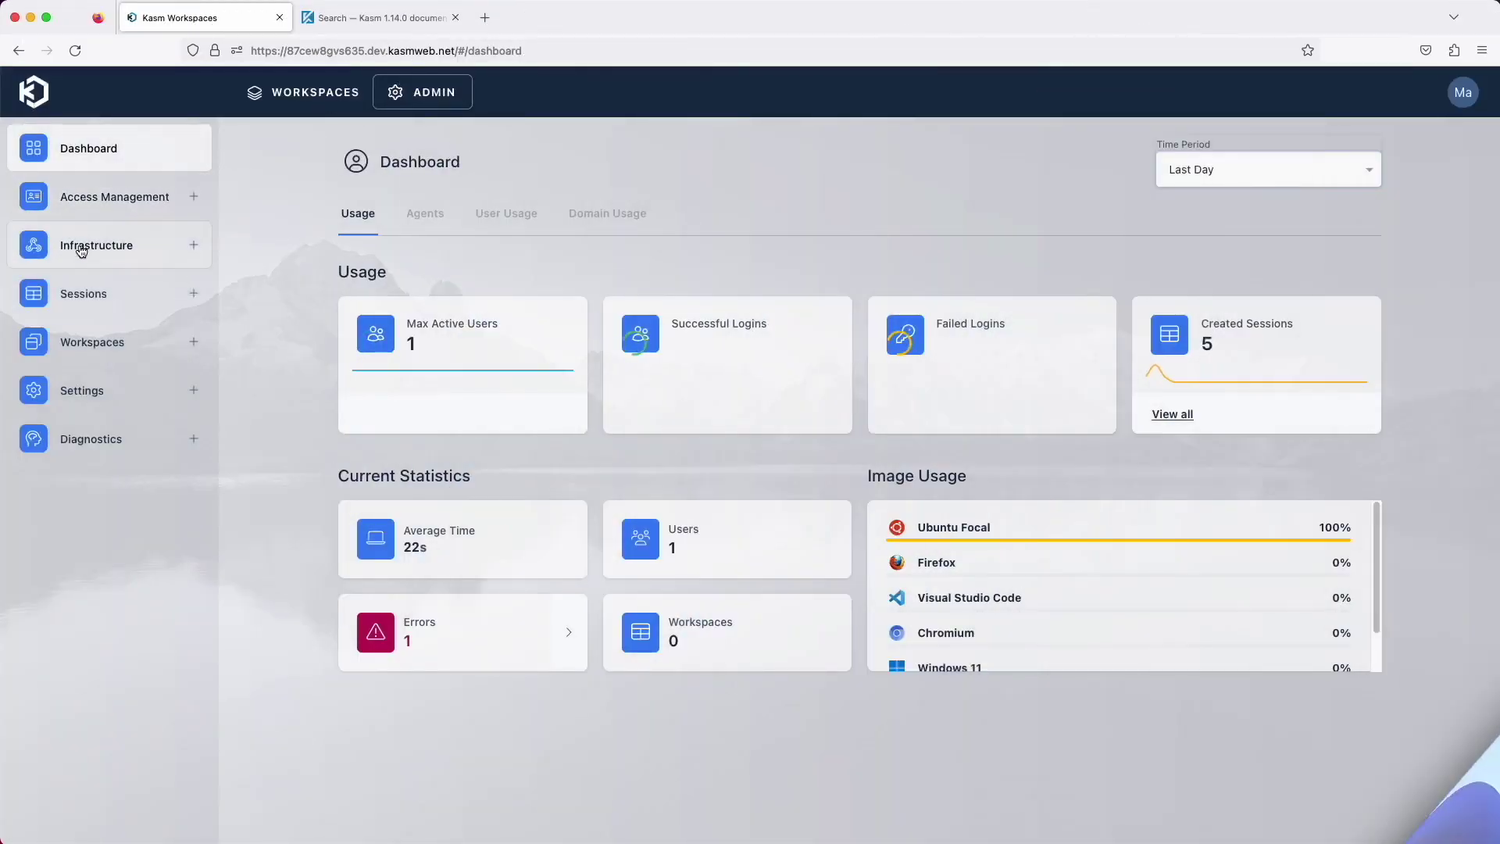
# Create a server-type pool named 'Windows 11 VMs'
pyautogui.click(186, 245)
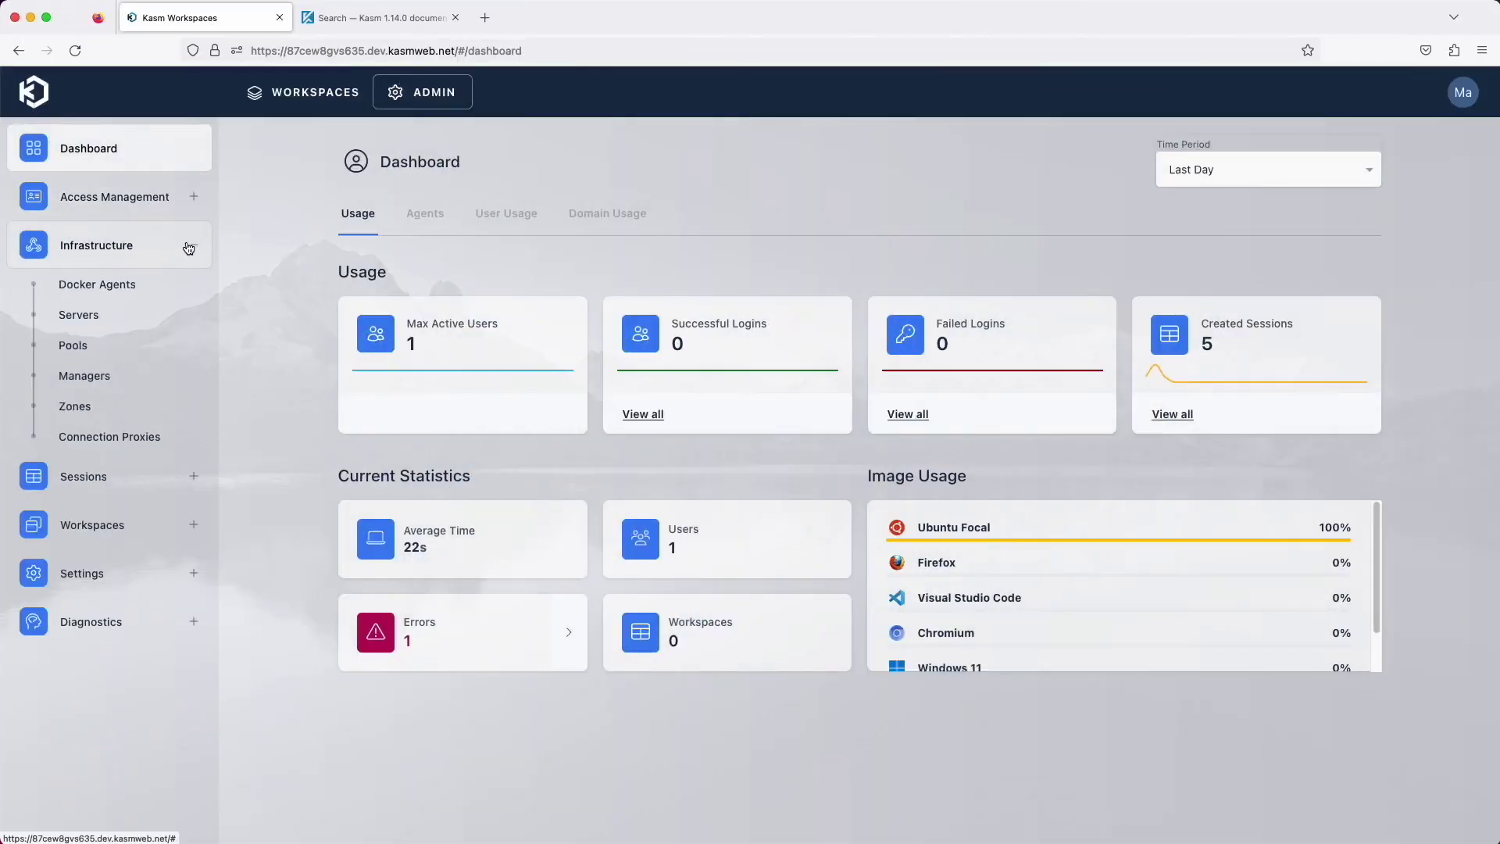
pyautogui.click(105, 348)
pyautogui.click(885, 424)
pyautogui.click(710, 305)
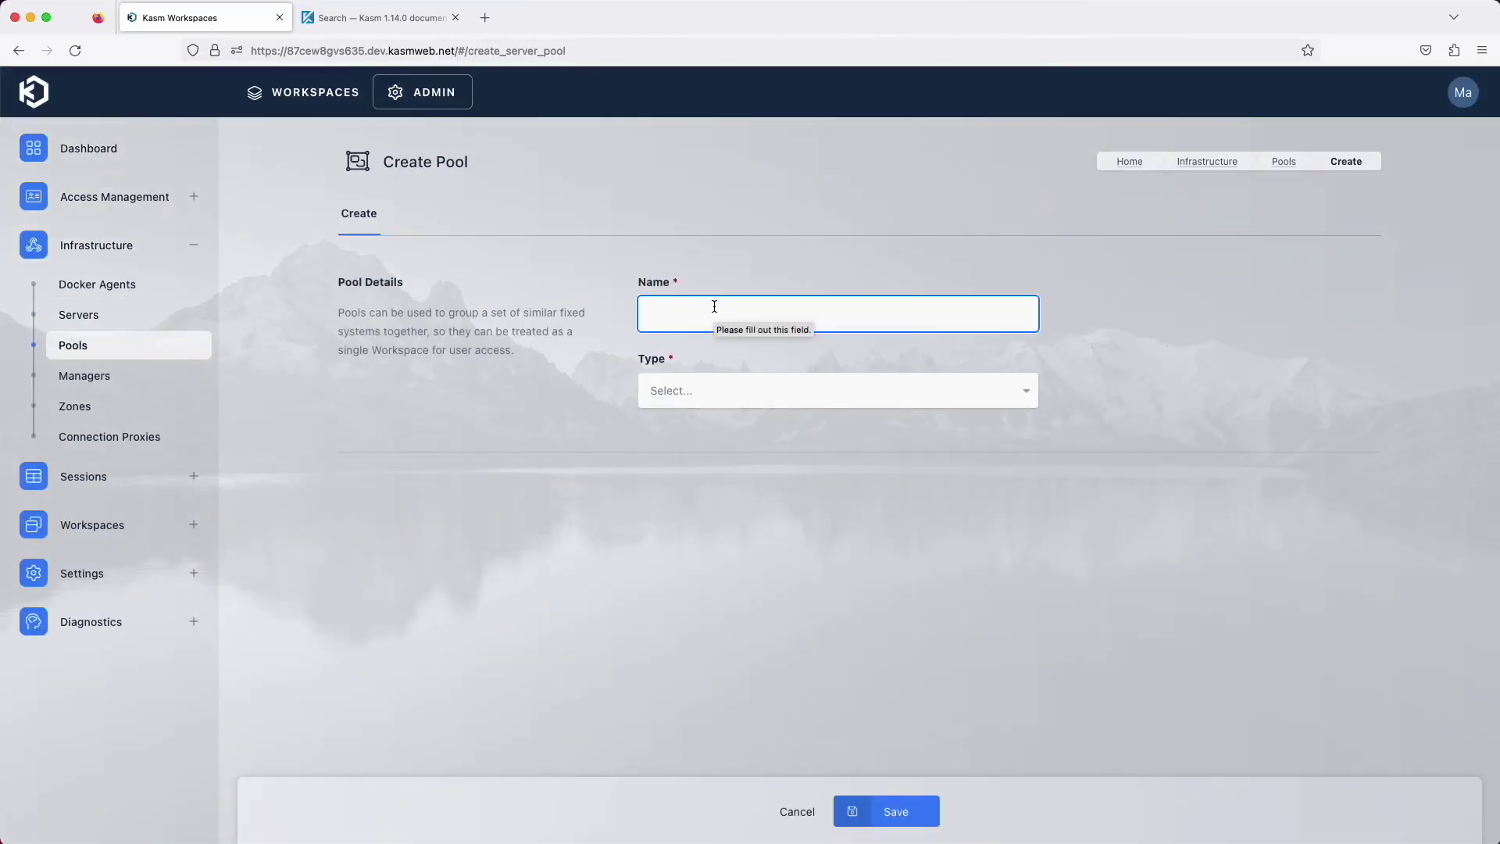
pyautogui.write('Windows 11 VMs')
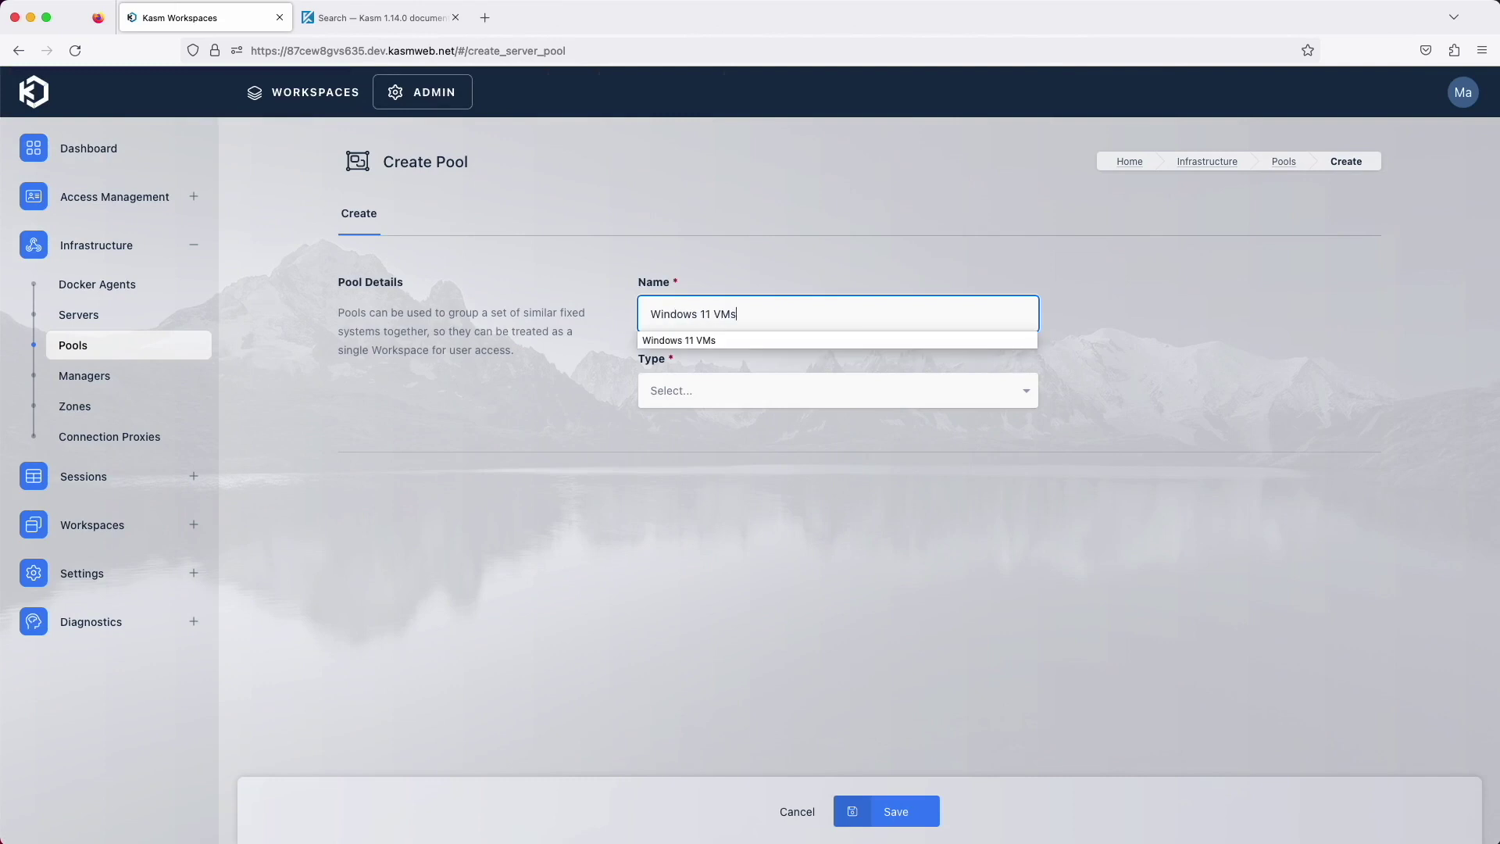
pyautogui.click(801, 400)
pyautogui.click(687, 452)
pyautogui.click(881, 812)
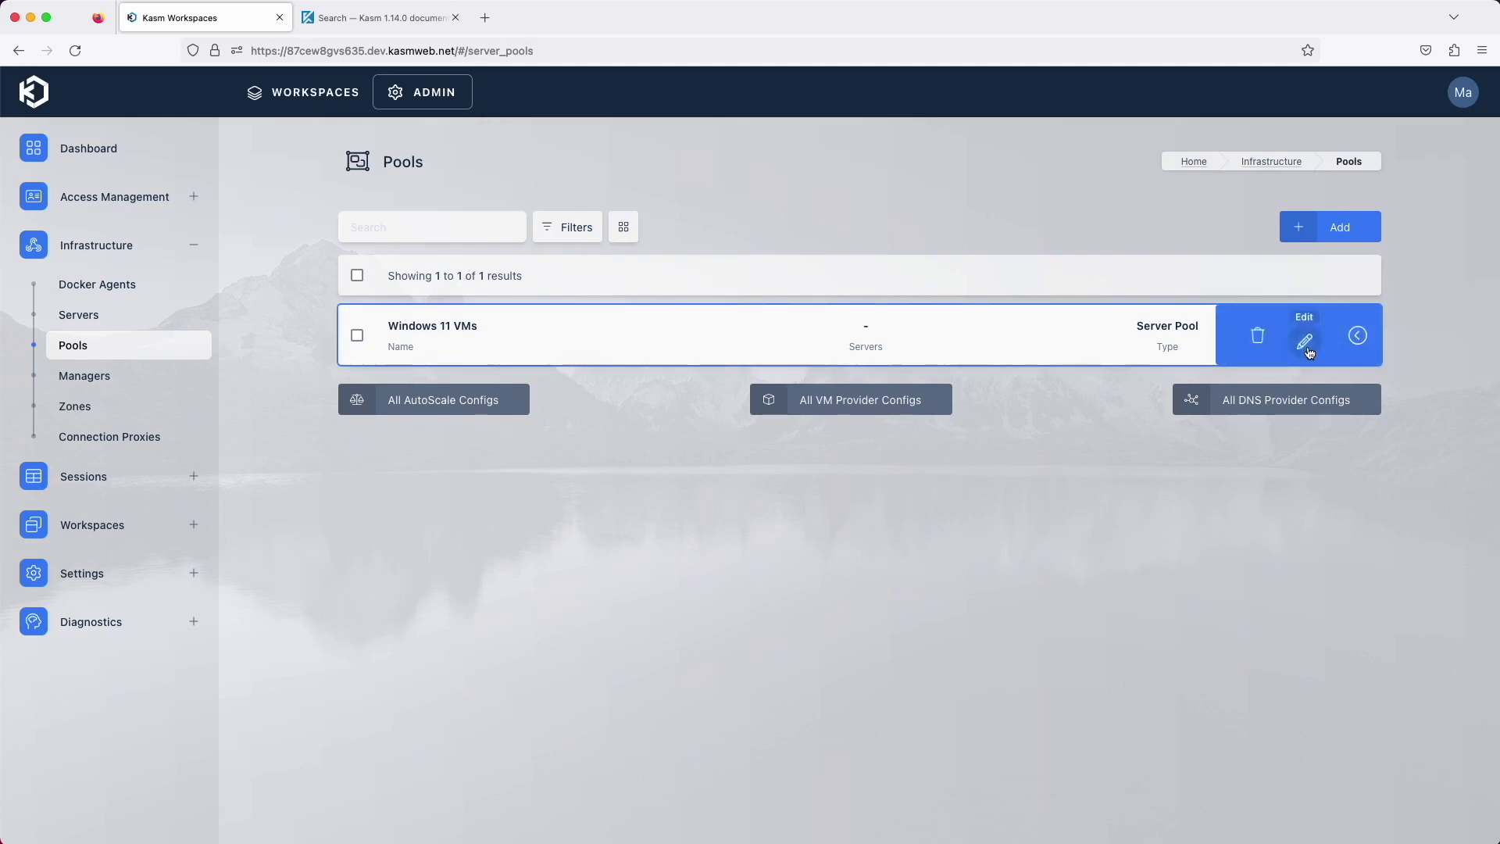
# Add an autoscale config named 'AWS Auto Scale Config' with RDP connection type
pyautogui.click(1305, 336)
pyautogui.click(533, 223)
pyautogui.click(900, 518)
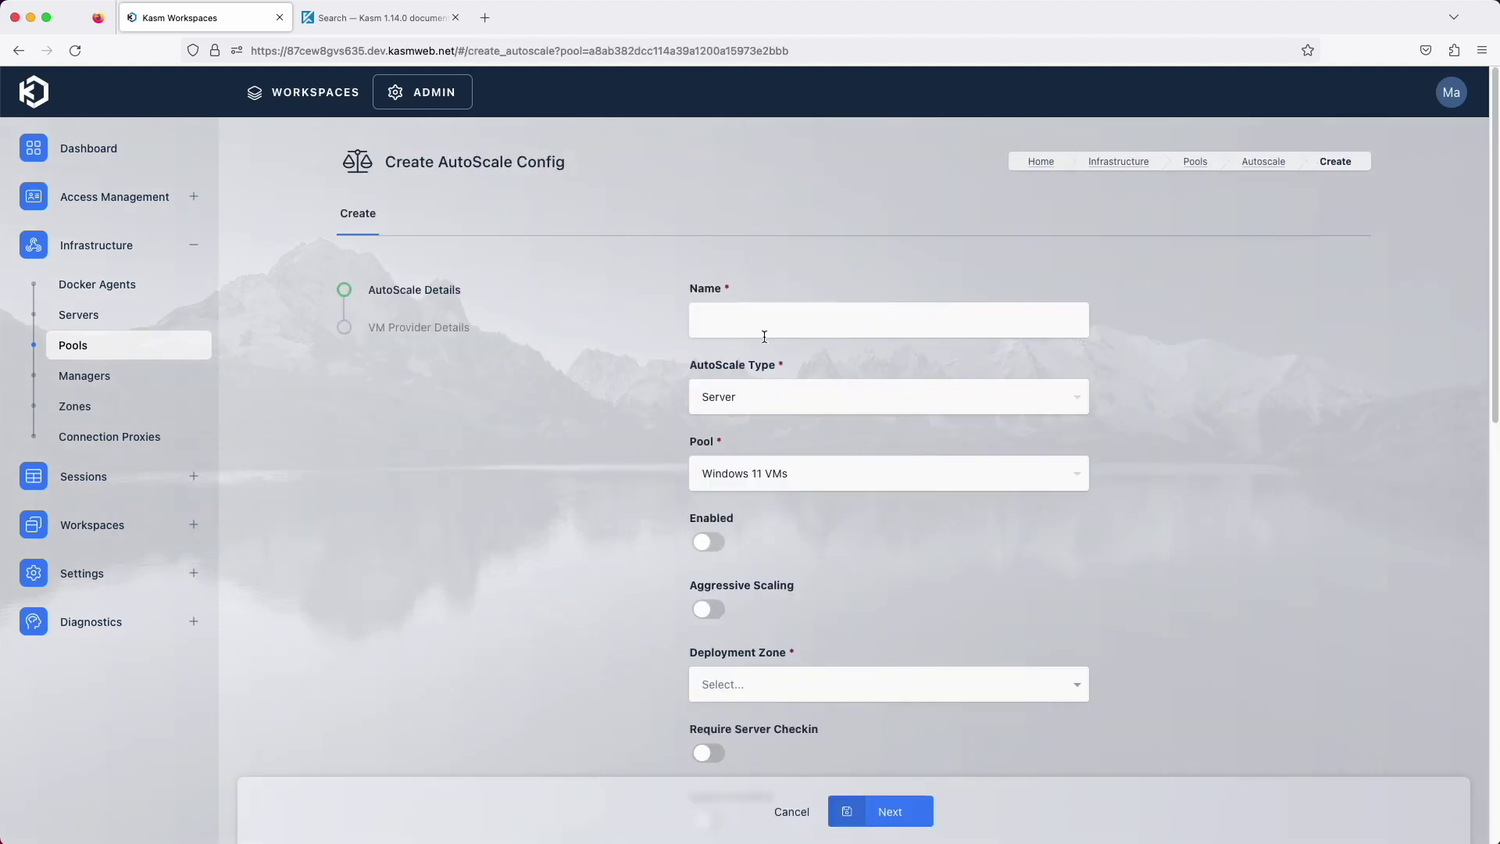
pyautogui.write('AWS Auto Scale Config')
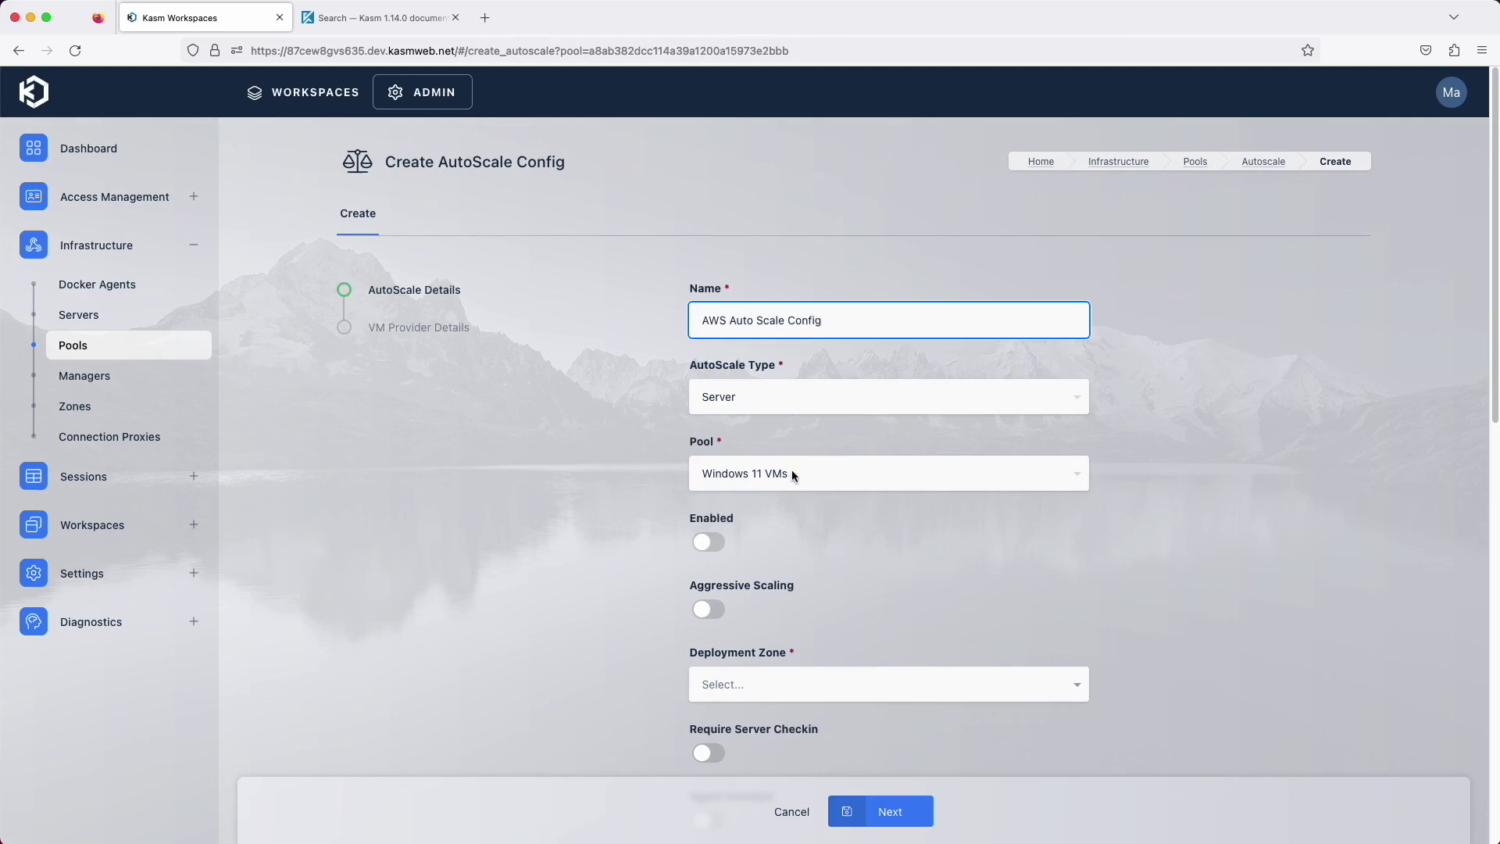
pyautogui.scroll(-5, 791, 470)
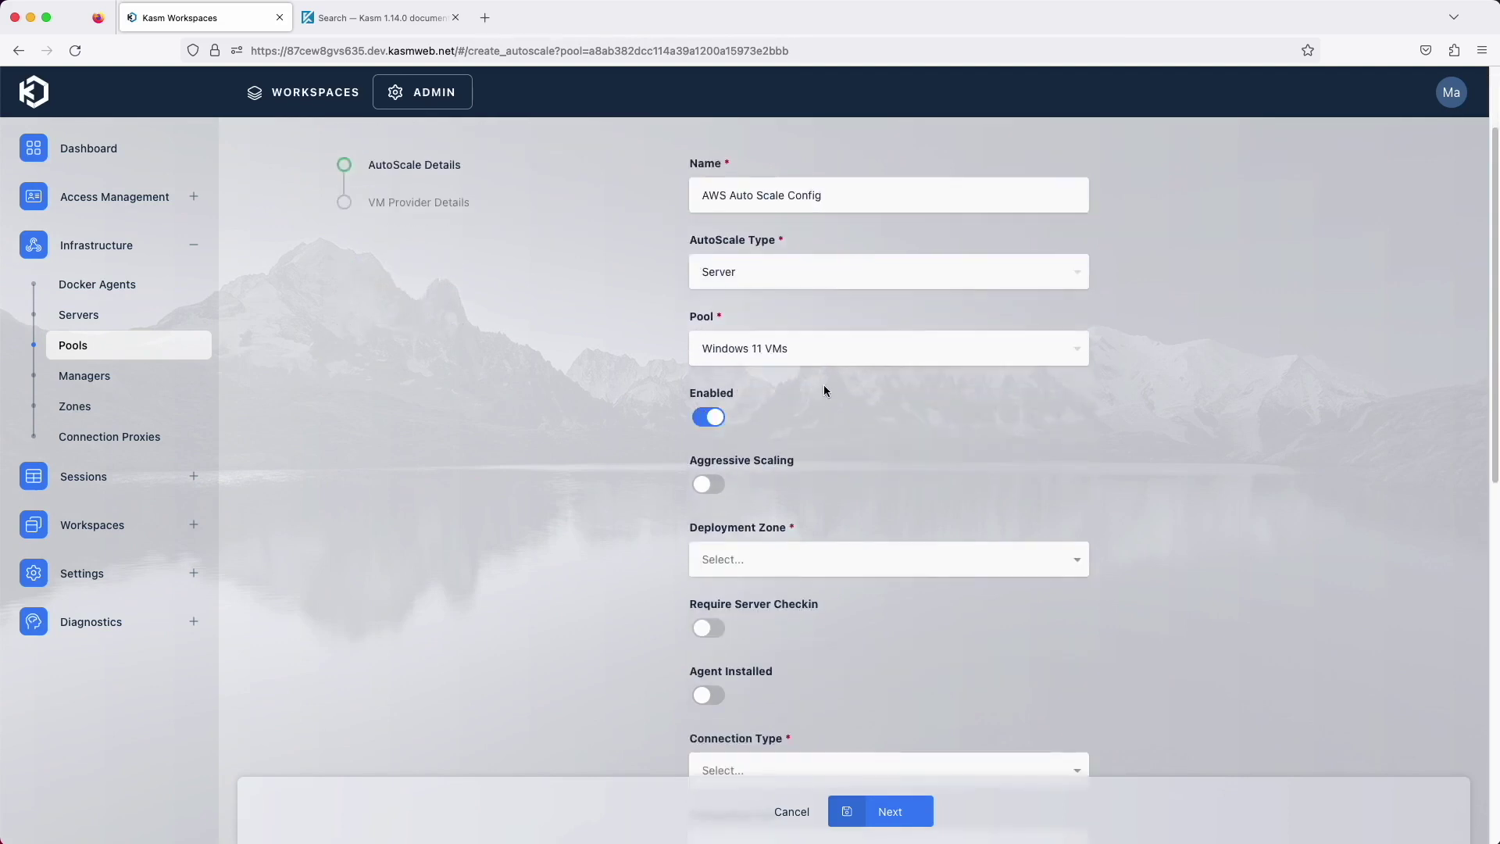
pyautogui.press('Tab')
pyautogui.press('Down')
pyautogui.press('Down')
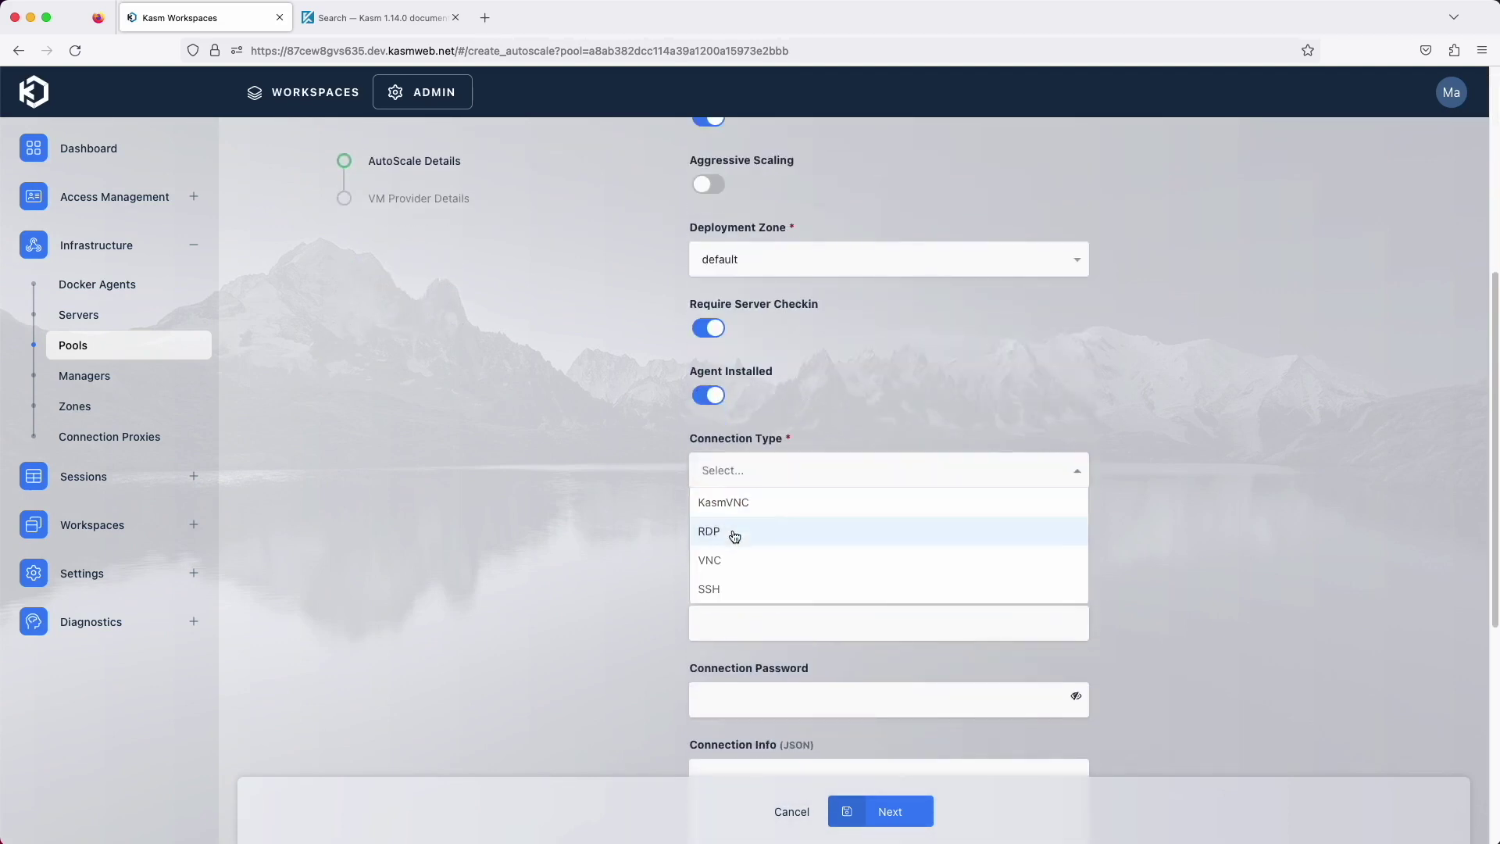
pyautogui.press('Return')
# Set port 3389, username {sso_create_user}, minimum 5 available sessions, and save the config
pyautogui.press('Tab')
pyautogui.write('3389')
pyautogui.press('Tab')
pyautogui.write('{sso_create_user')
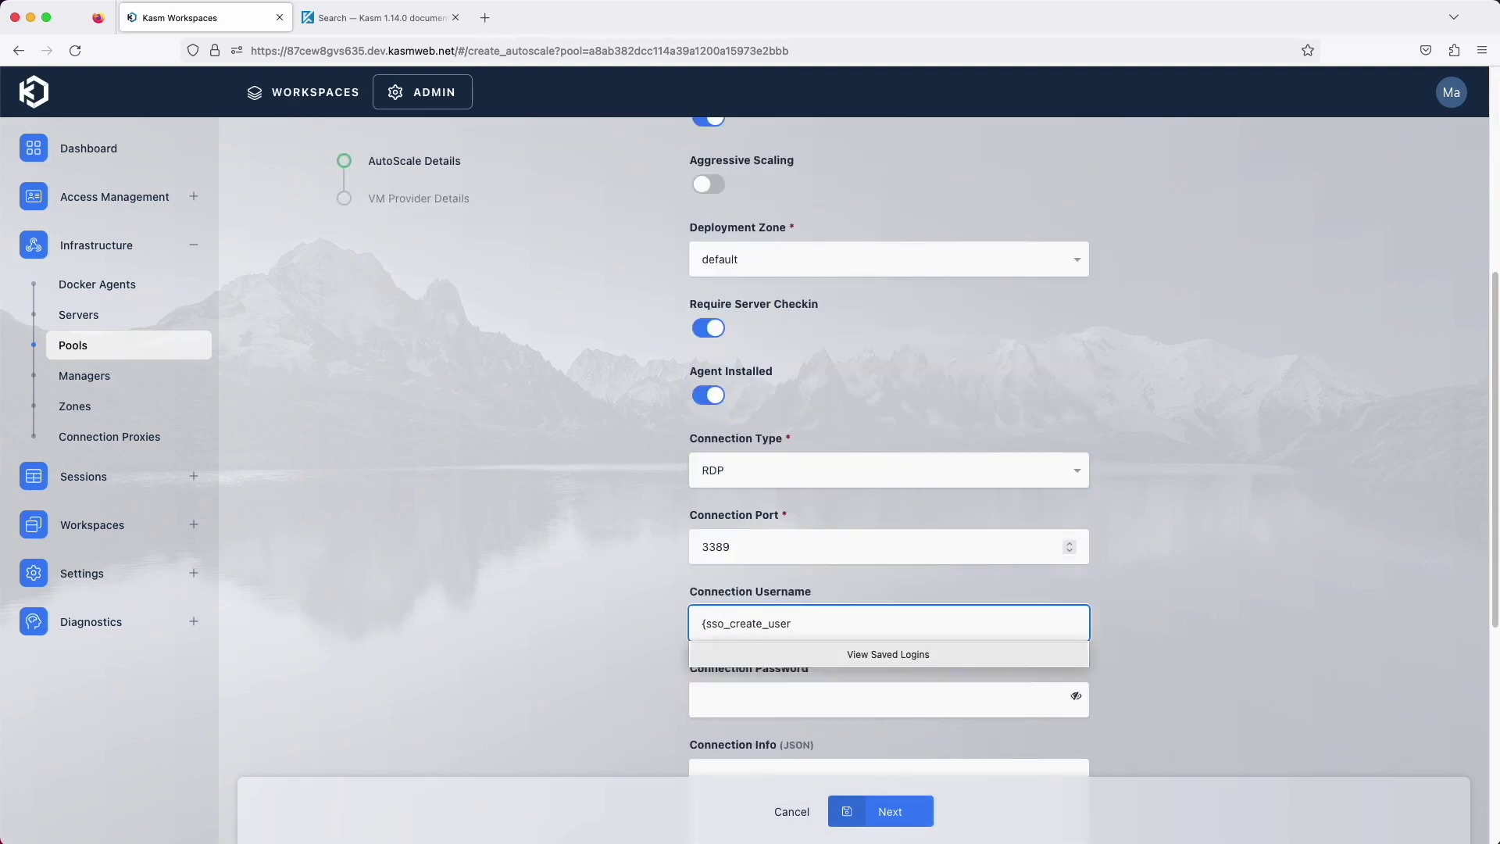
pyautogui.write('}')
pyautogui.scroll(-6, 891, 547)
pyautogui.click(891, 653)
pyautogui.write('5')
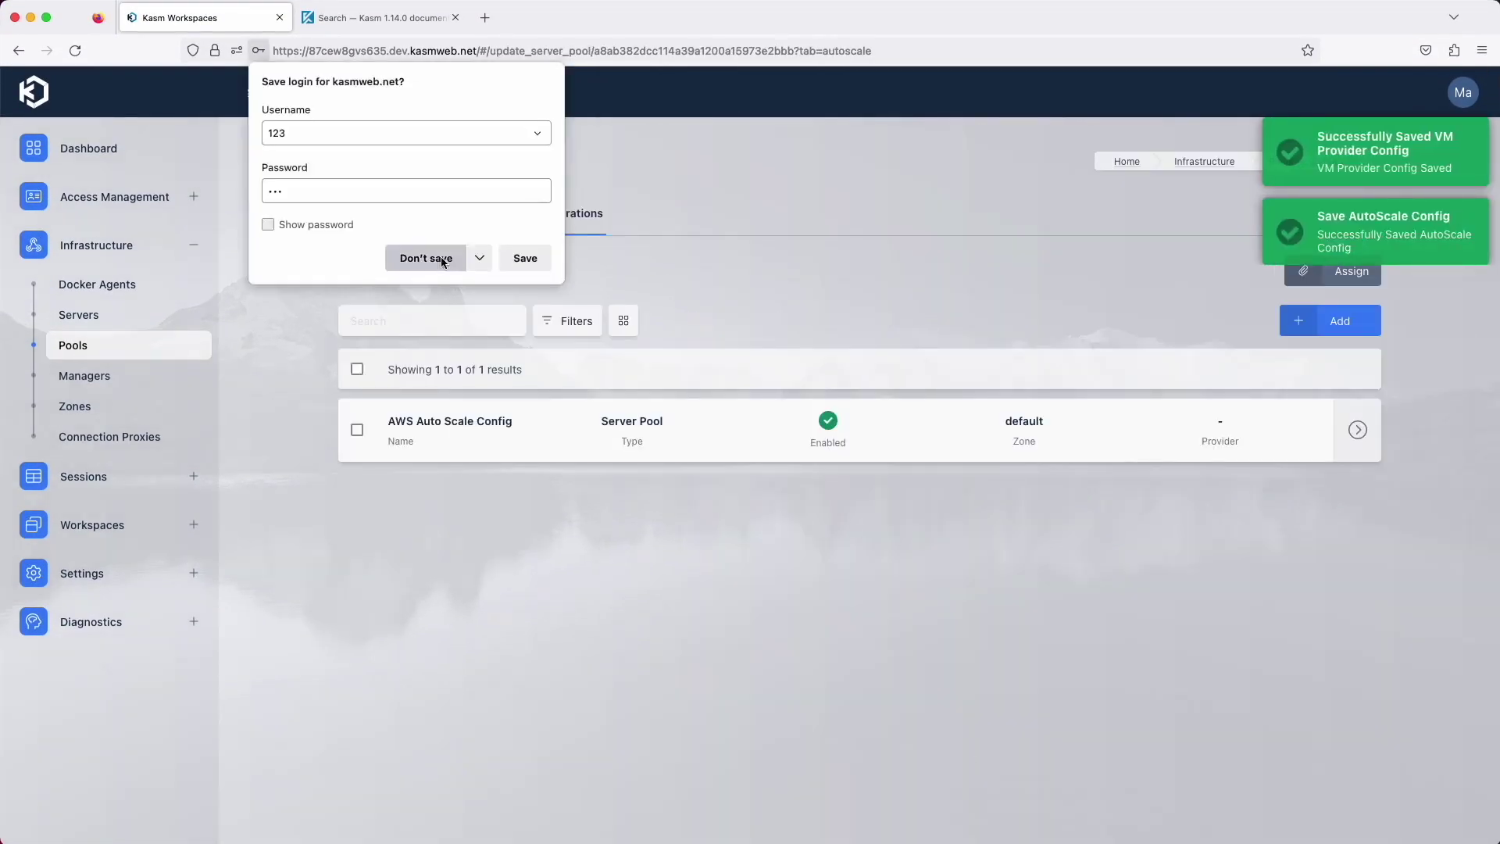
pyautogui.click(437, 256)
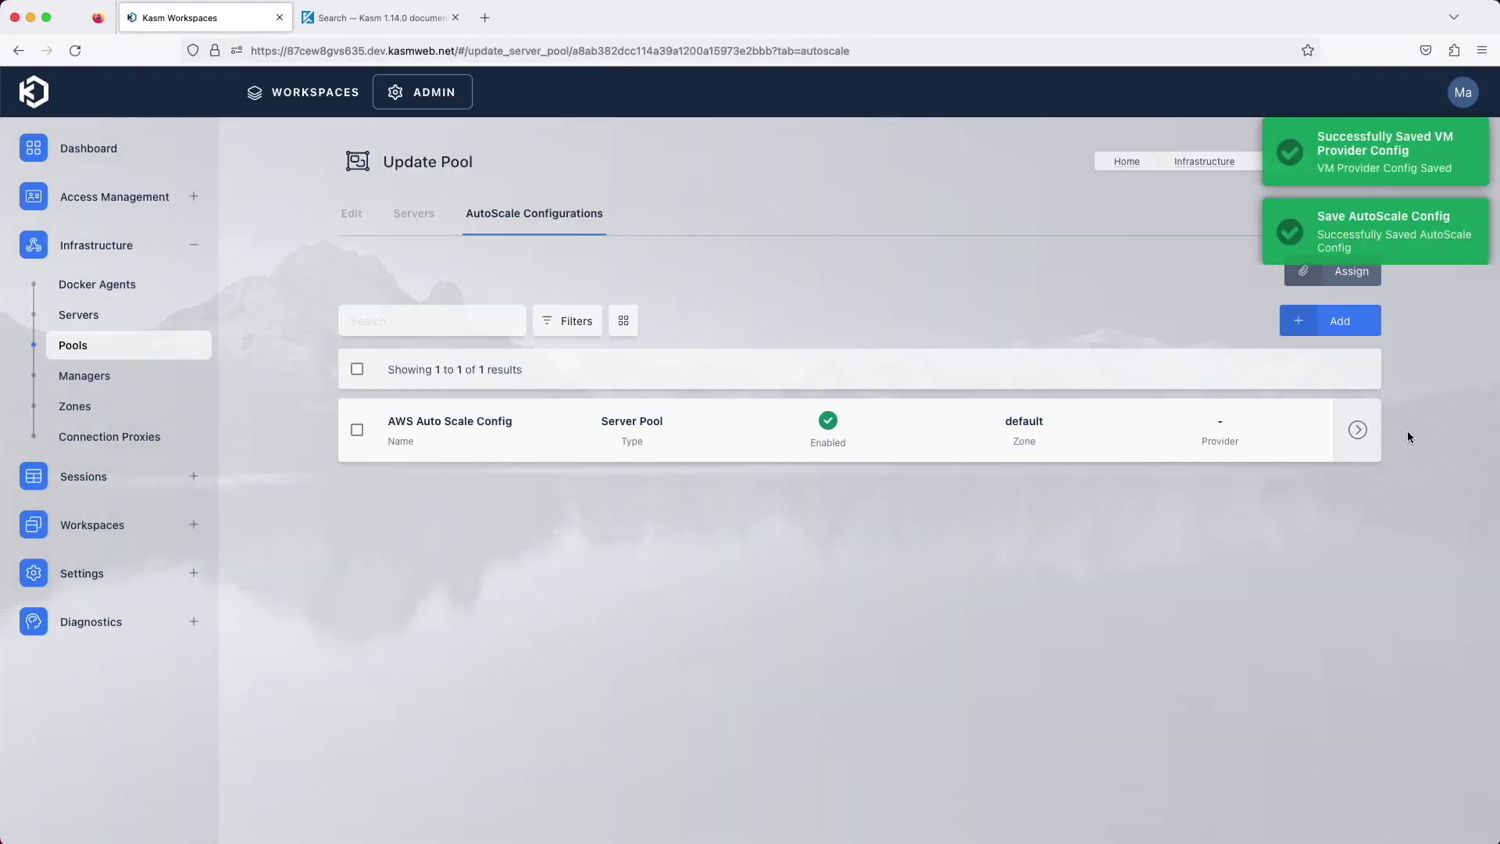
# Add a Monday–Friday, 08:00 AM–05:00 PM UTC schedule to AWS Auto Scale Config
pyautogui.click(1298, 429)
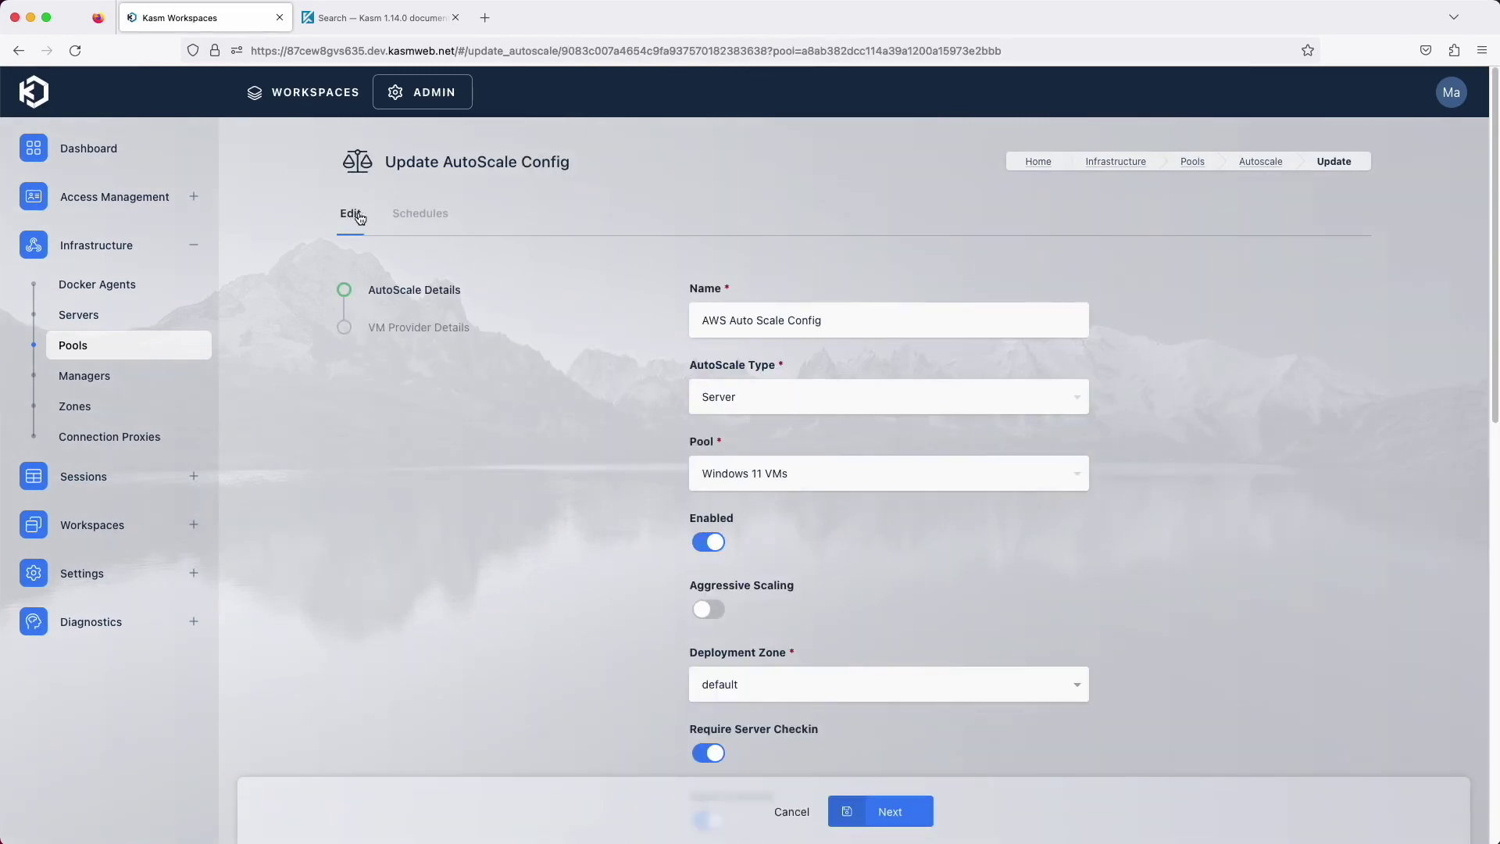
pyautogui.click(405, 218)
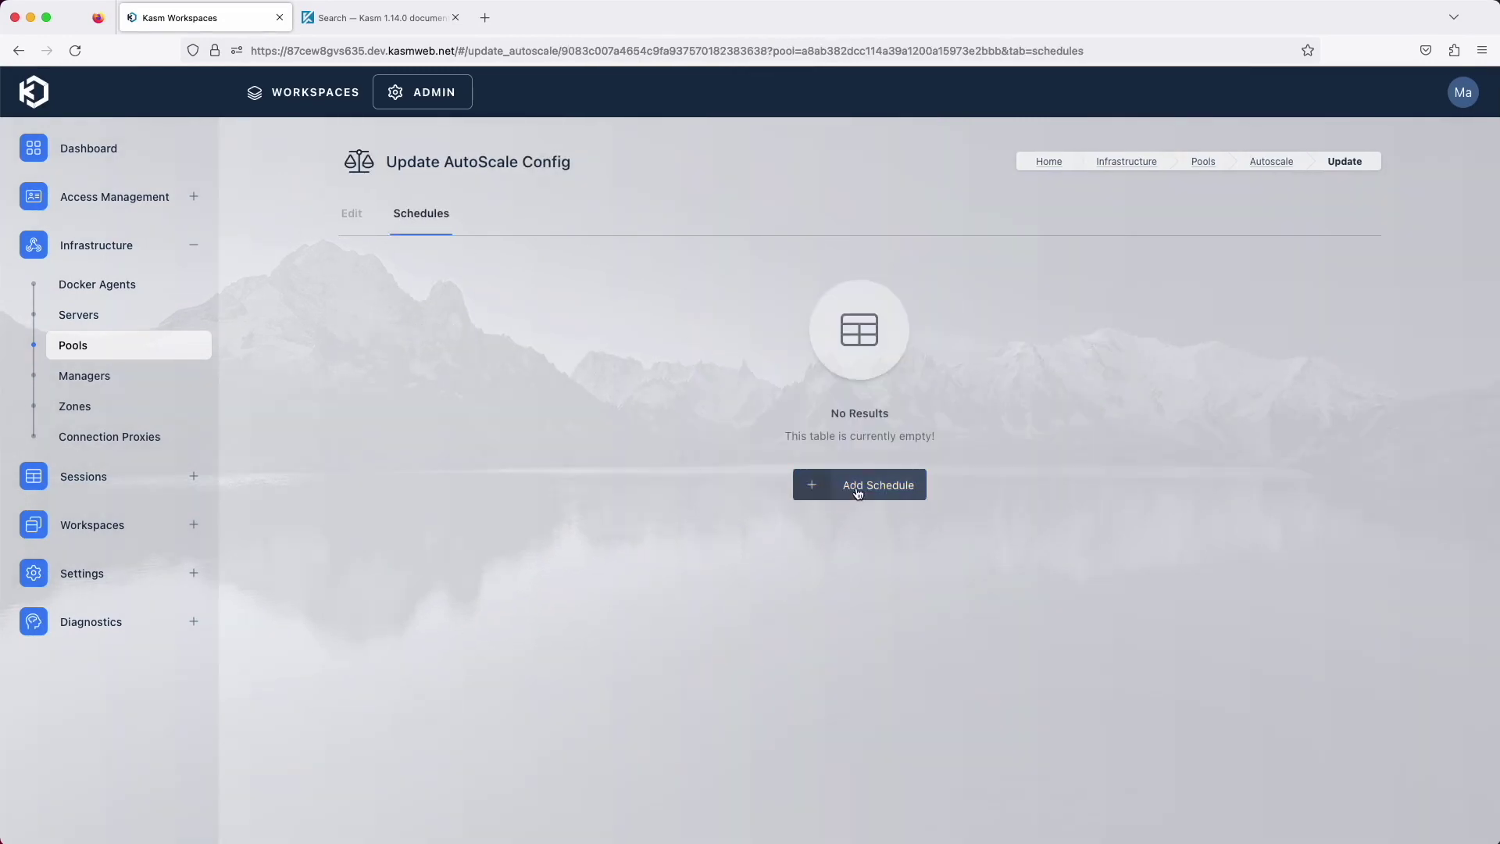
pyautogui.click(856, 486)
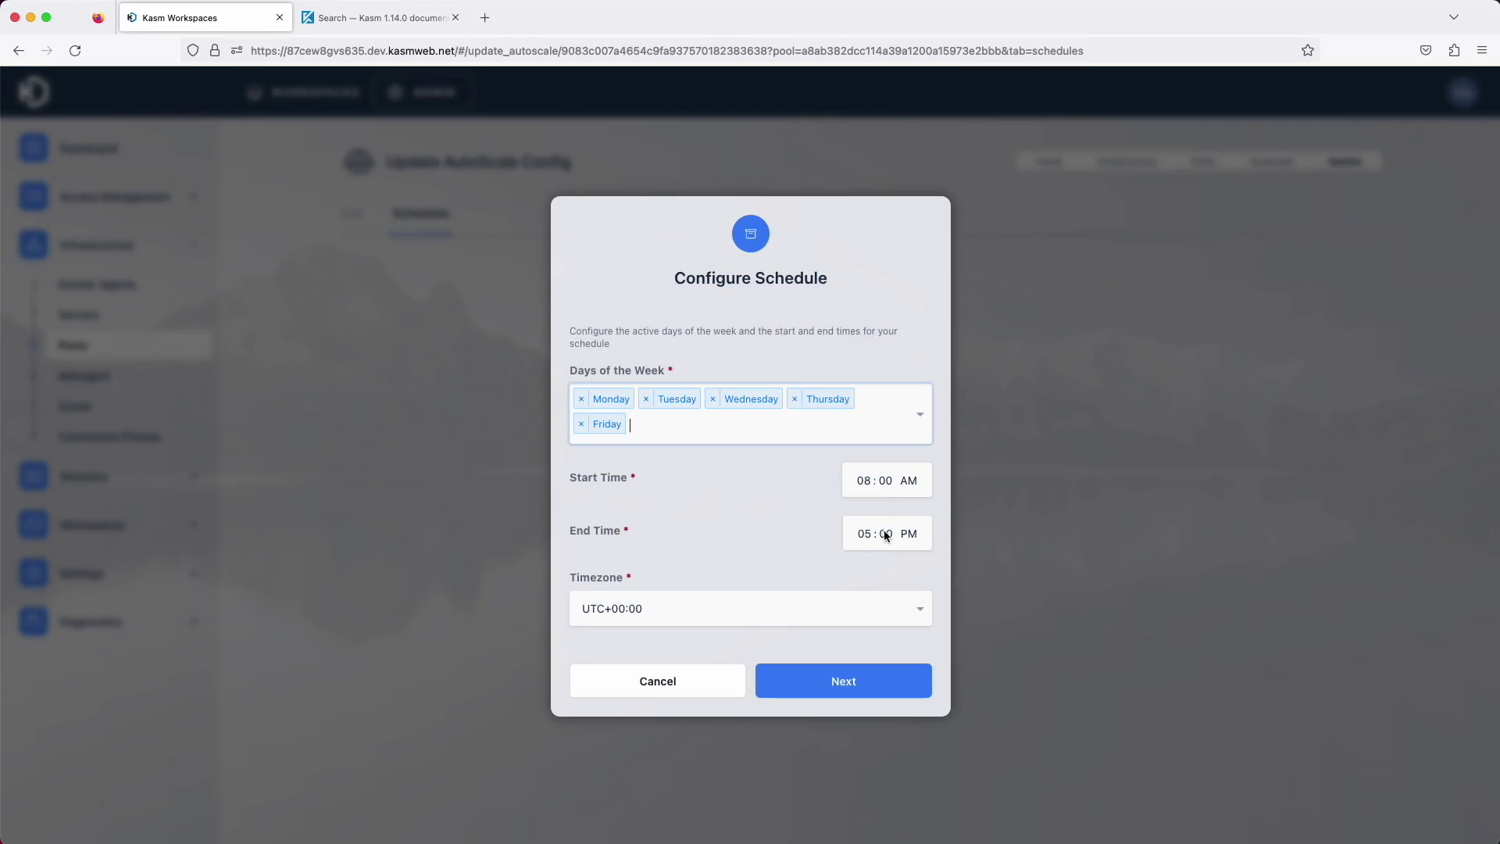
pyautogui.click(807, 682)
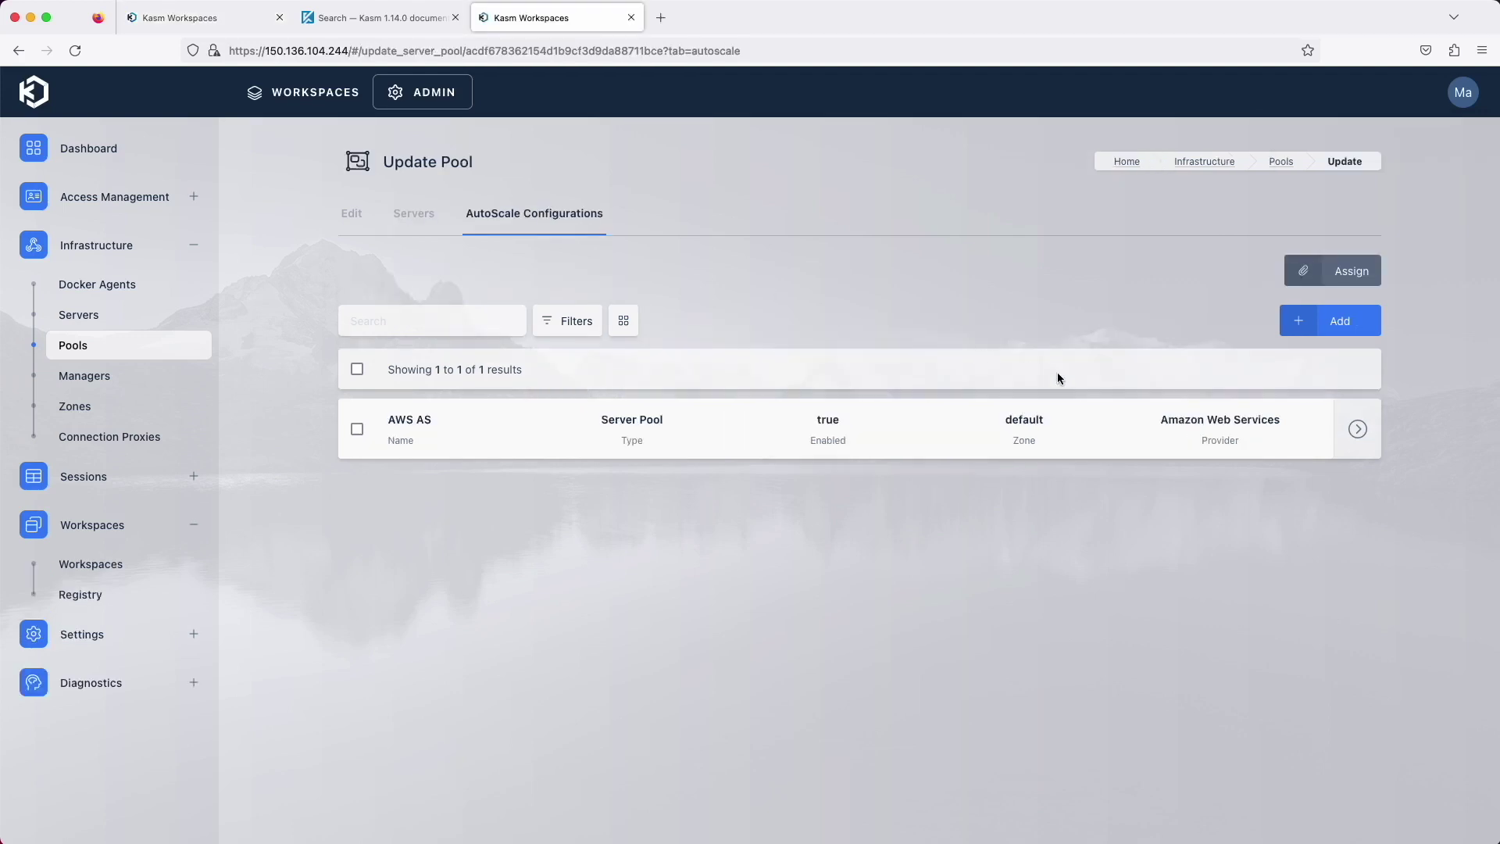
# Review the AWS AS config's max sessions per server and minimum available sessions
pyautogui.moveTo(1356, 432)
pyautogui.click(1305, 430)
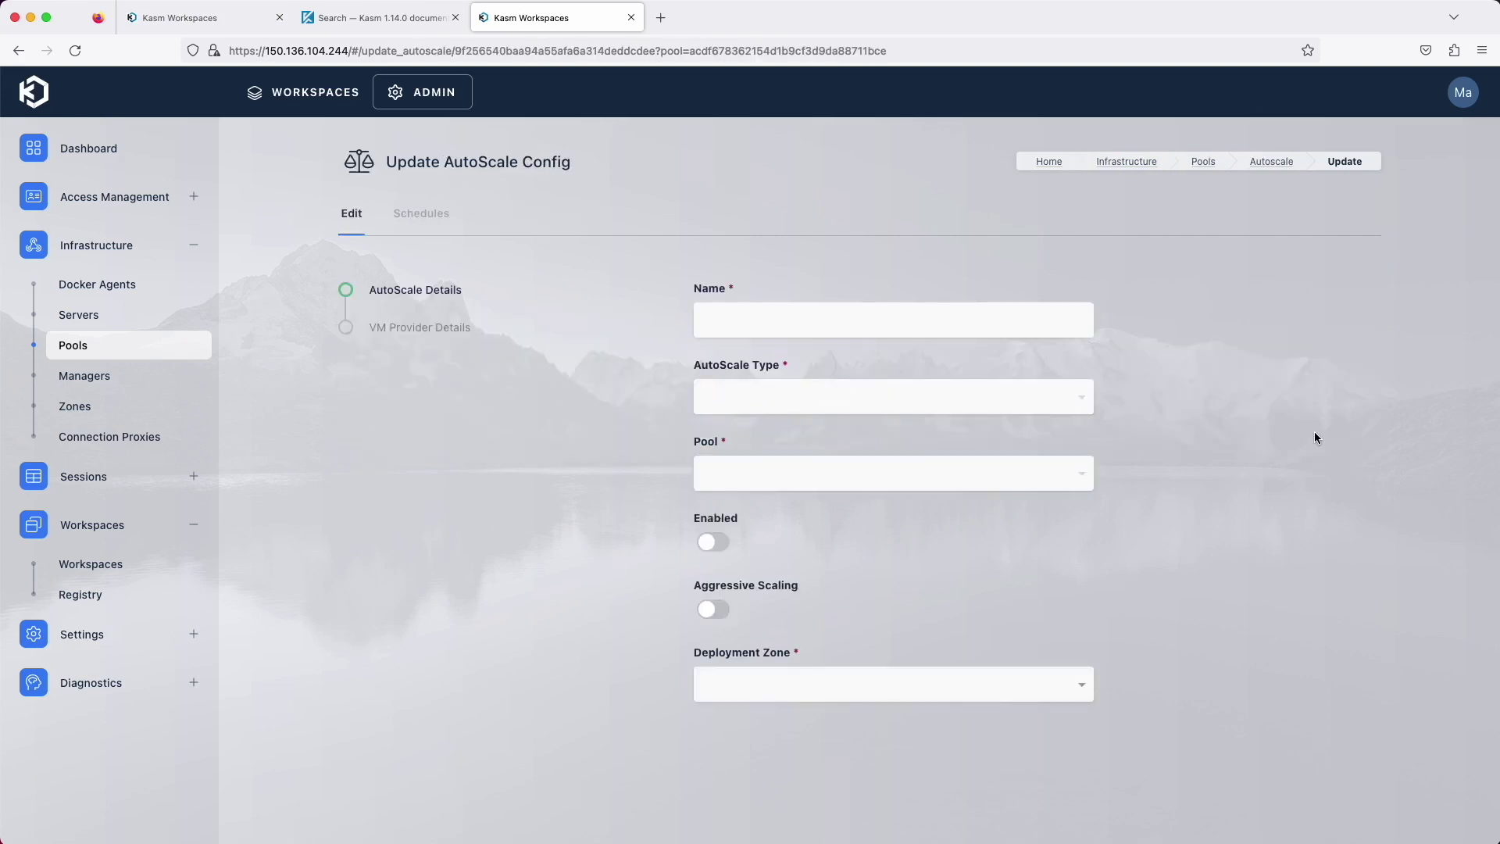
pyautogui.scroll(-10, 1047, 520)
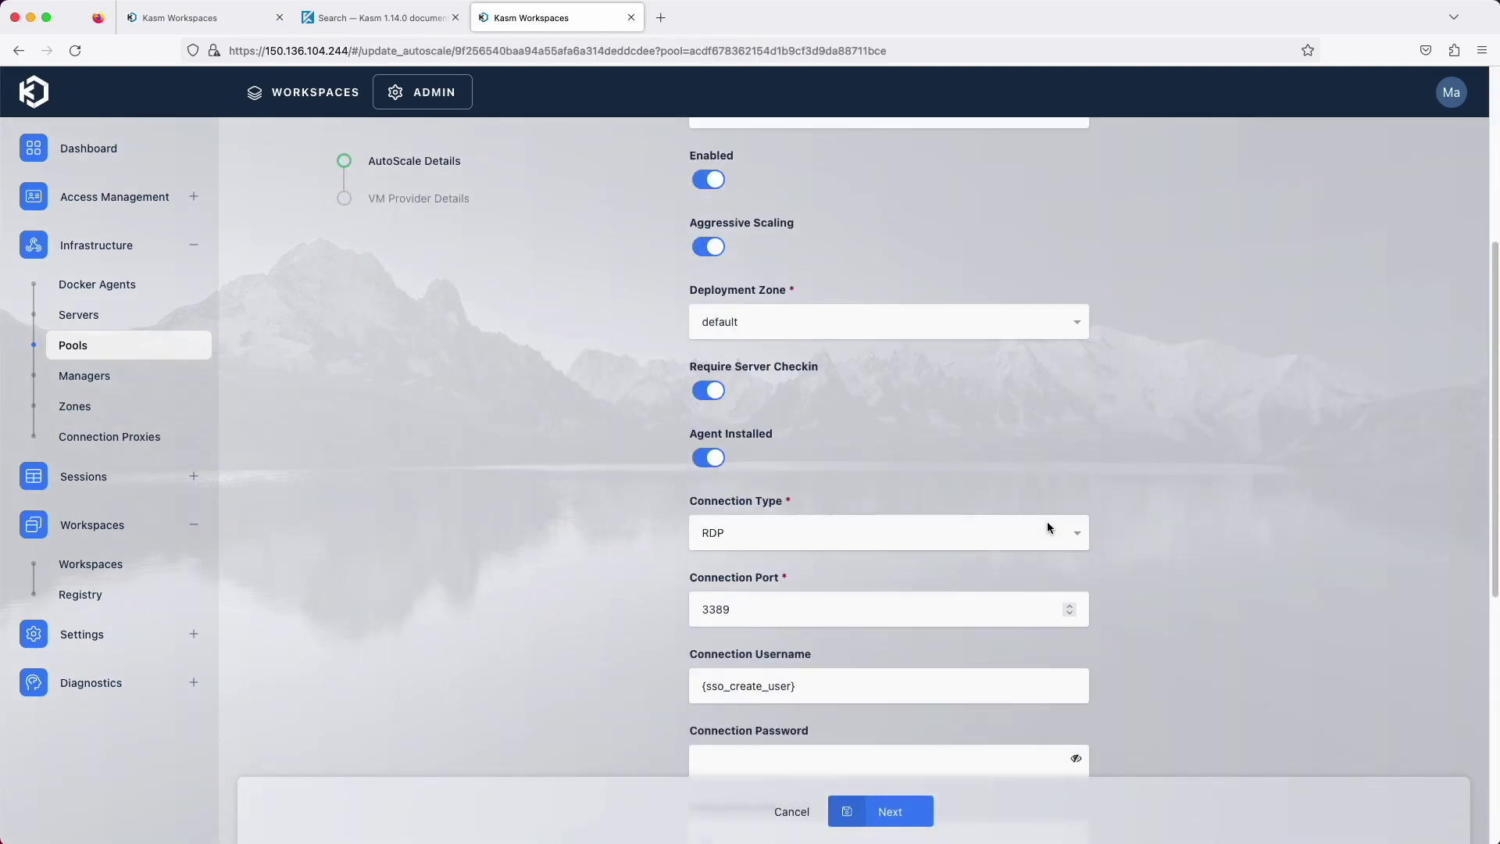
pyautogui.click(734, 711)
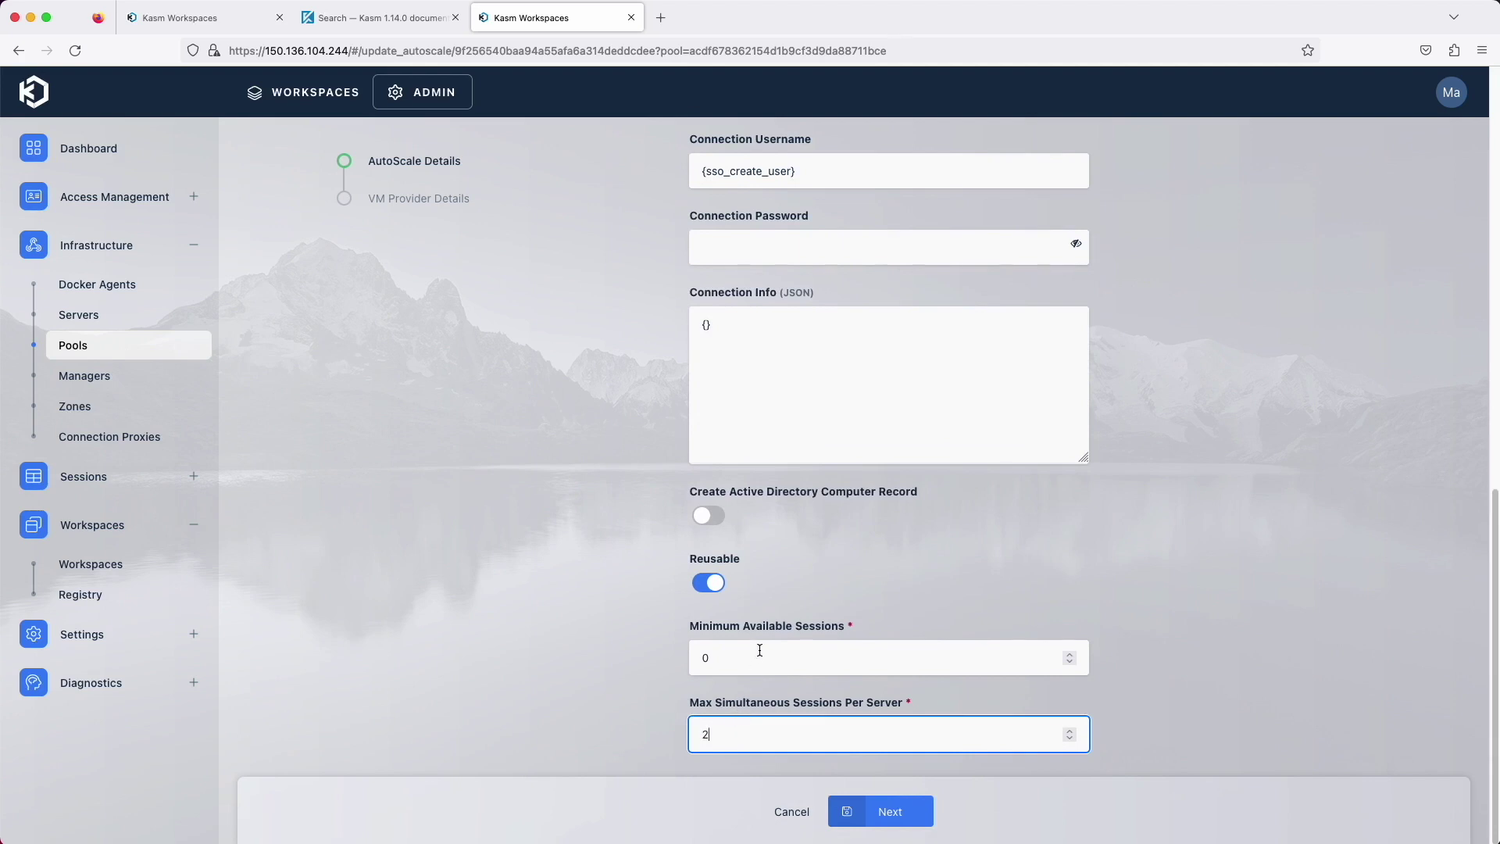
pyautogui.click(765, 625)
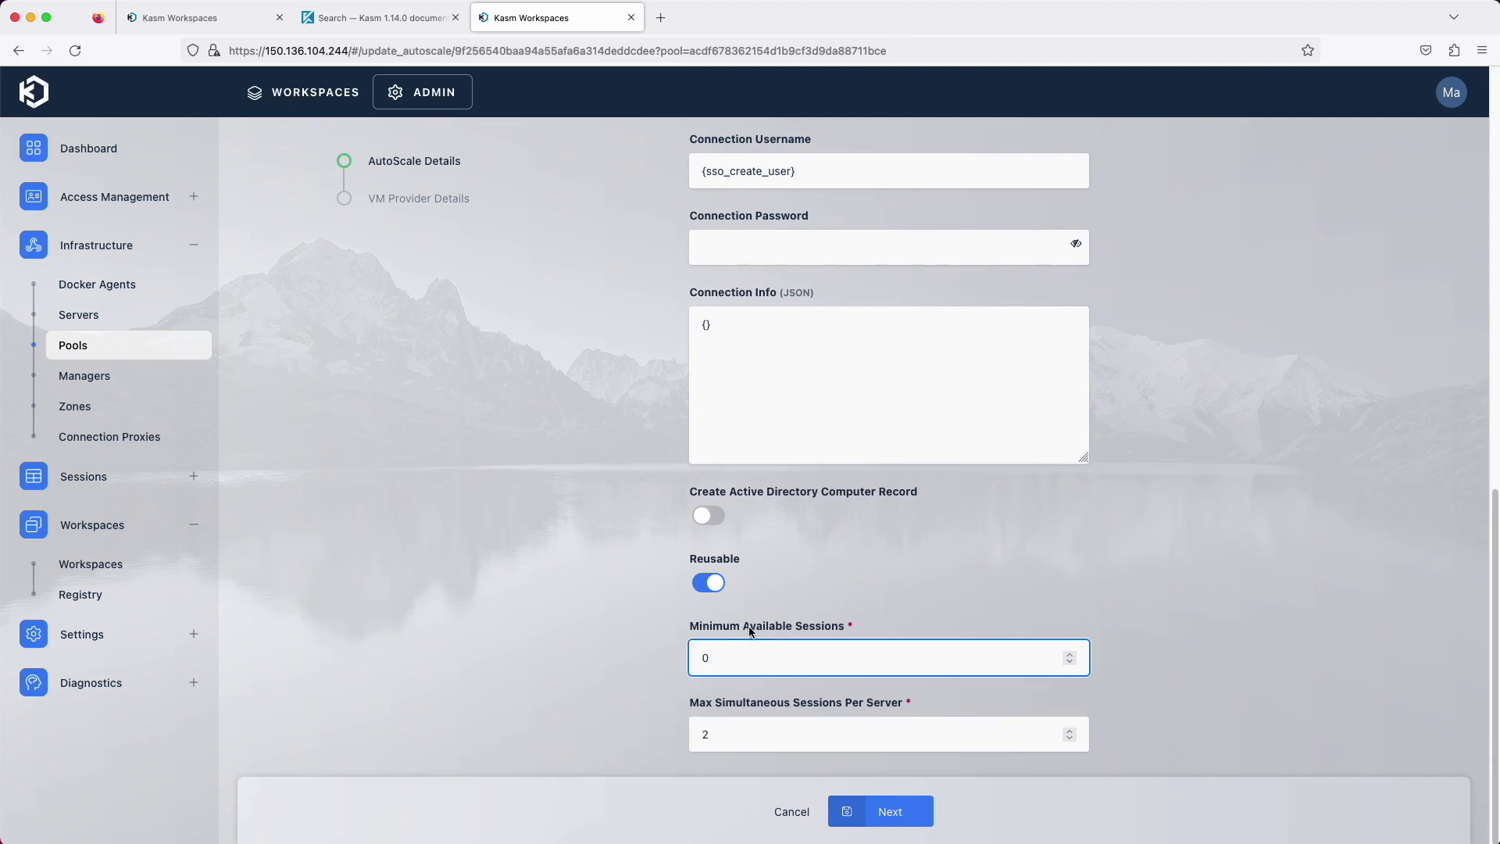
# Cancel the config, check the pool's Servers, and return to the workspaces dashboard
pyautogui.click(791, 813)
pyautogui.click(413, 214)
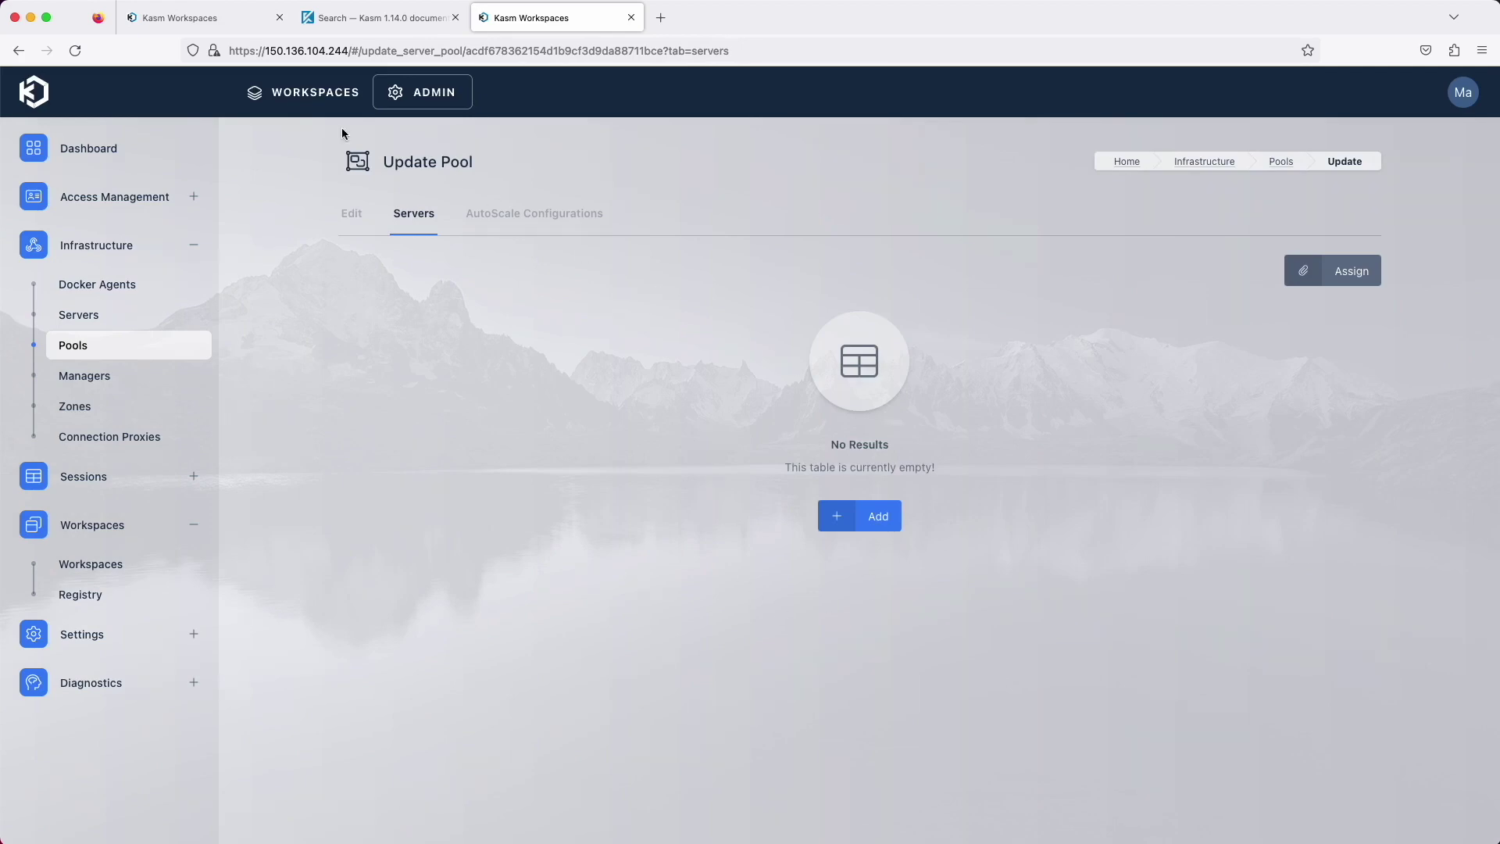
pyautogui.click(310, 93)
# Launch a Windows Desktop session with Persistent Profile enabled, then open the VM provider list
pyautogui.click(741, 446)
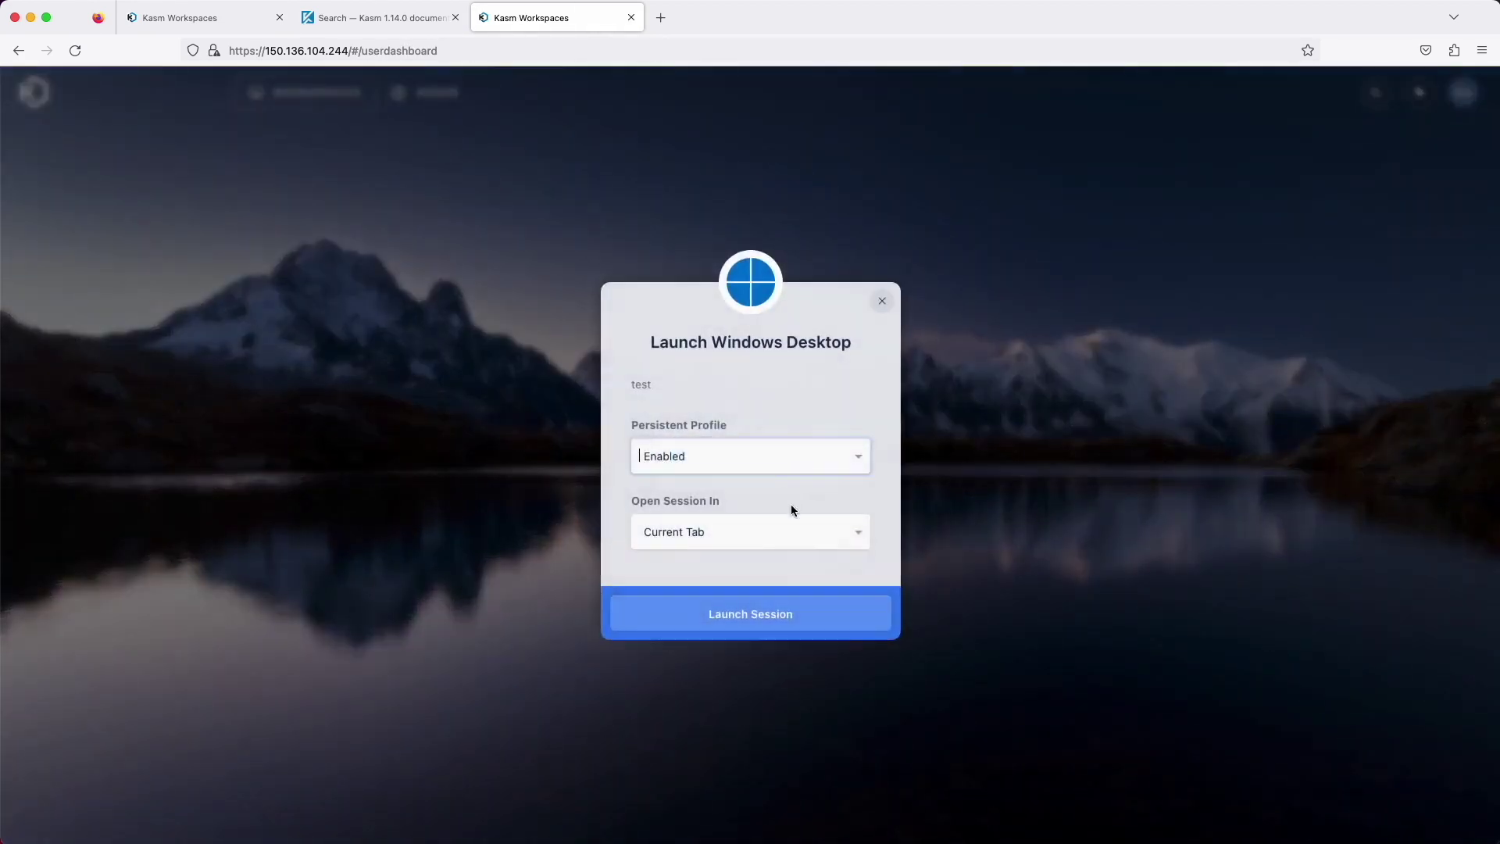
pyautogui.click(767, 619)
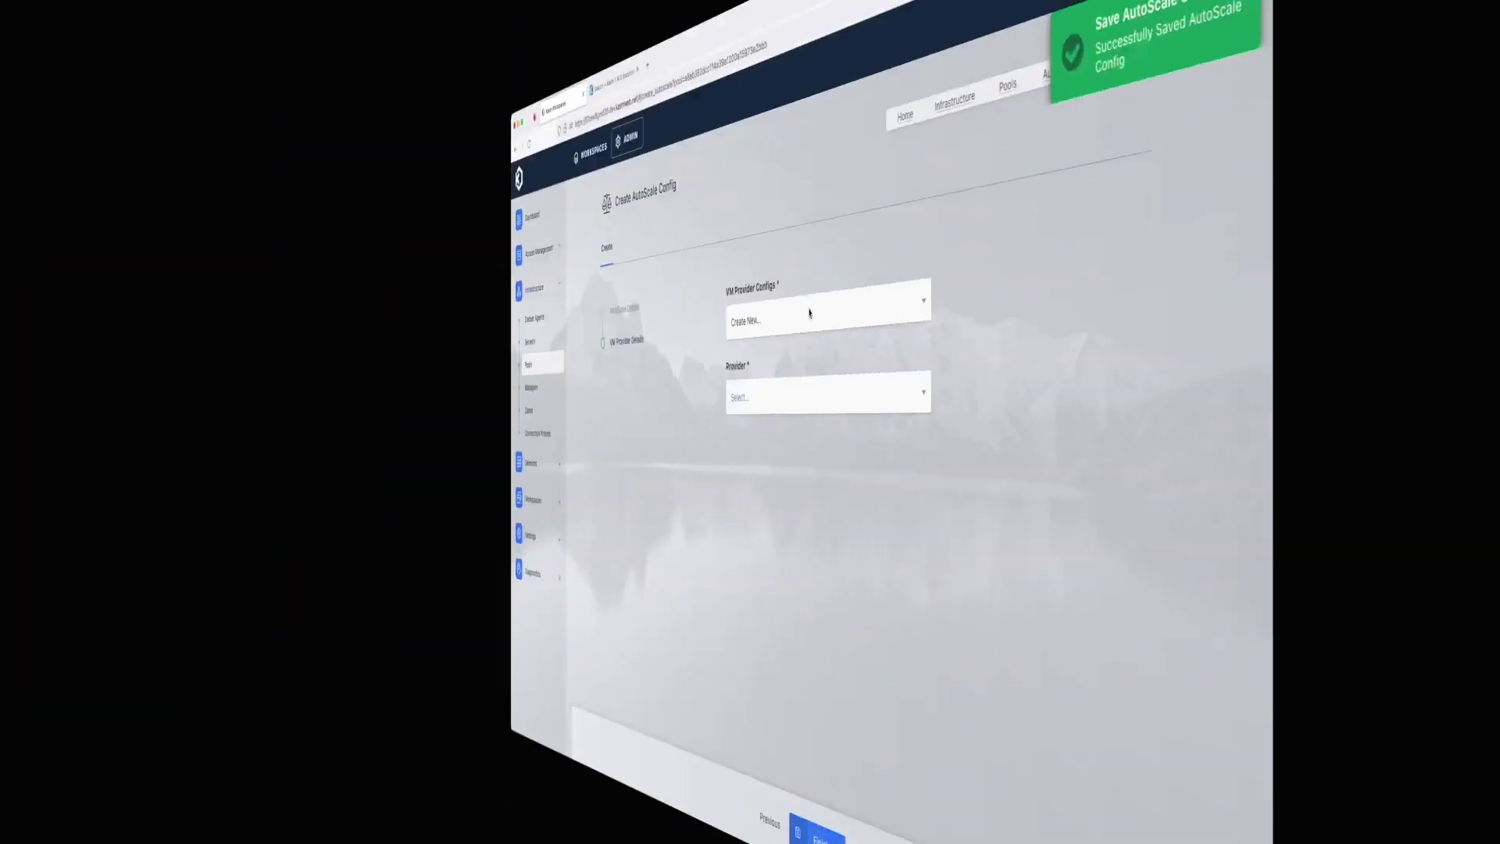
pyautogui.click(829, 395)
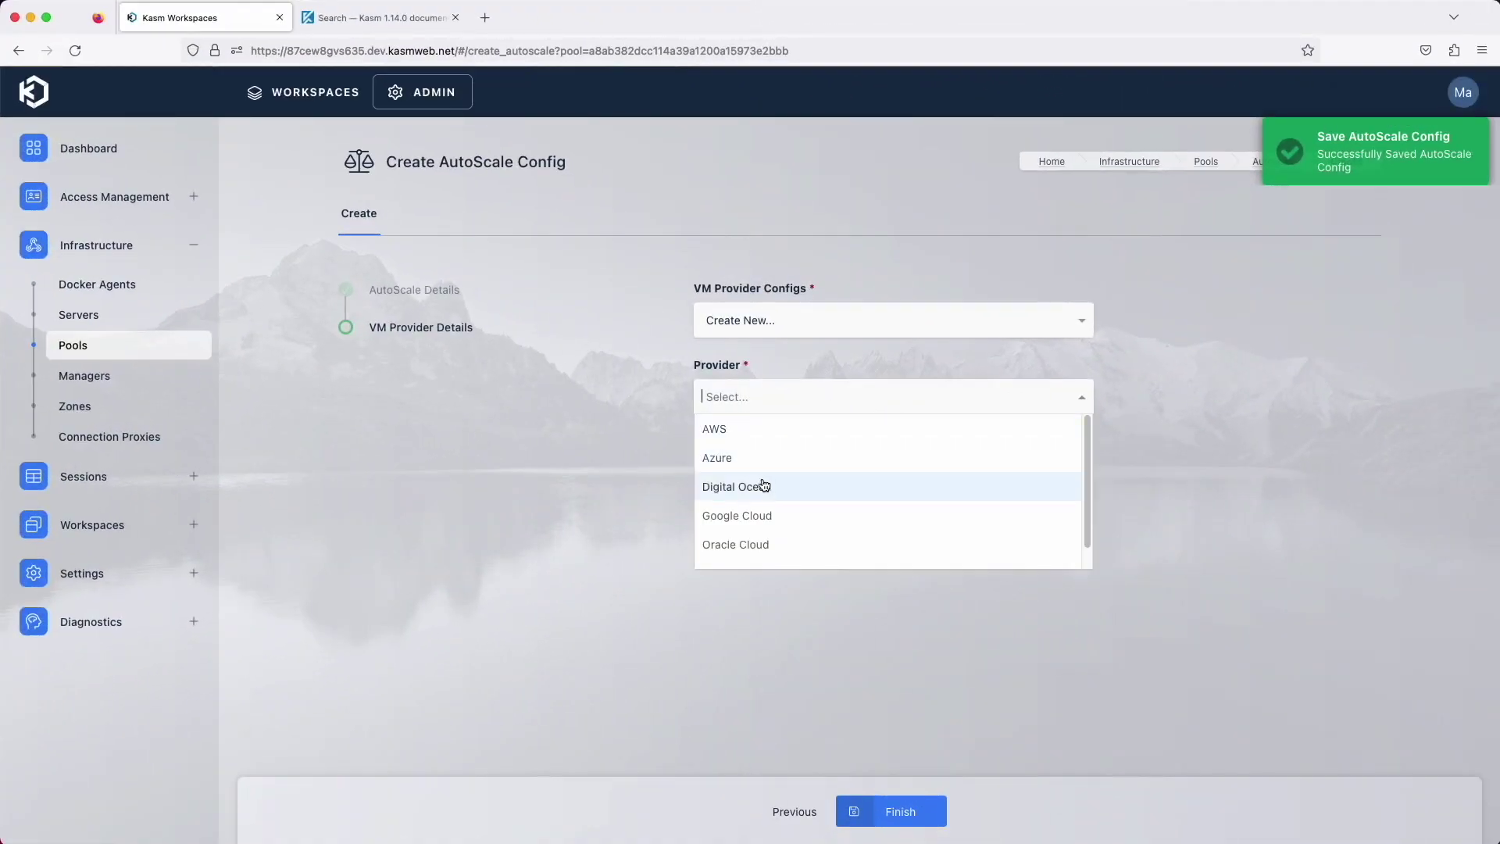
# Choose VMWare Vsphere as the autoscale VM provider and review its vCenter, datacenter and guest VM fields
pyautogui.scroll(-1, 773, 500)
pyautogui.click(789, 555)
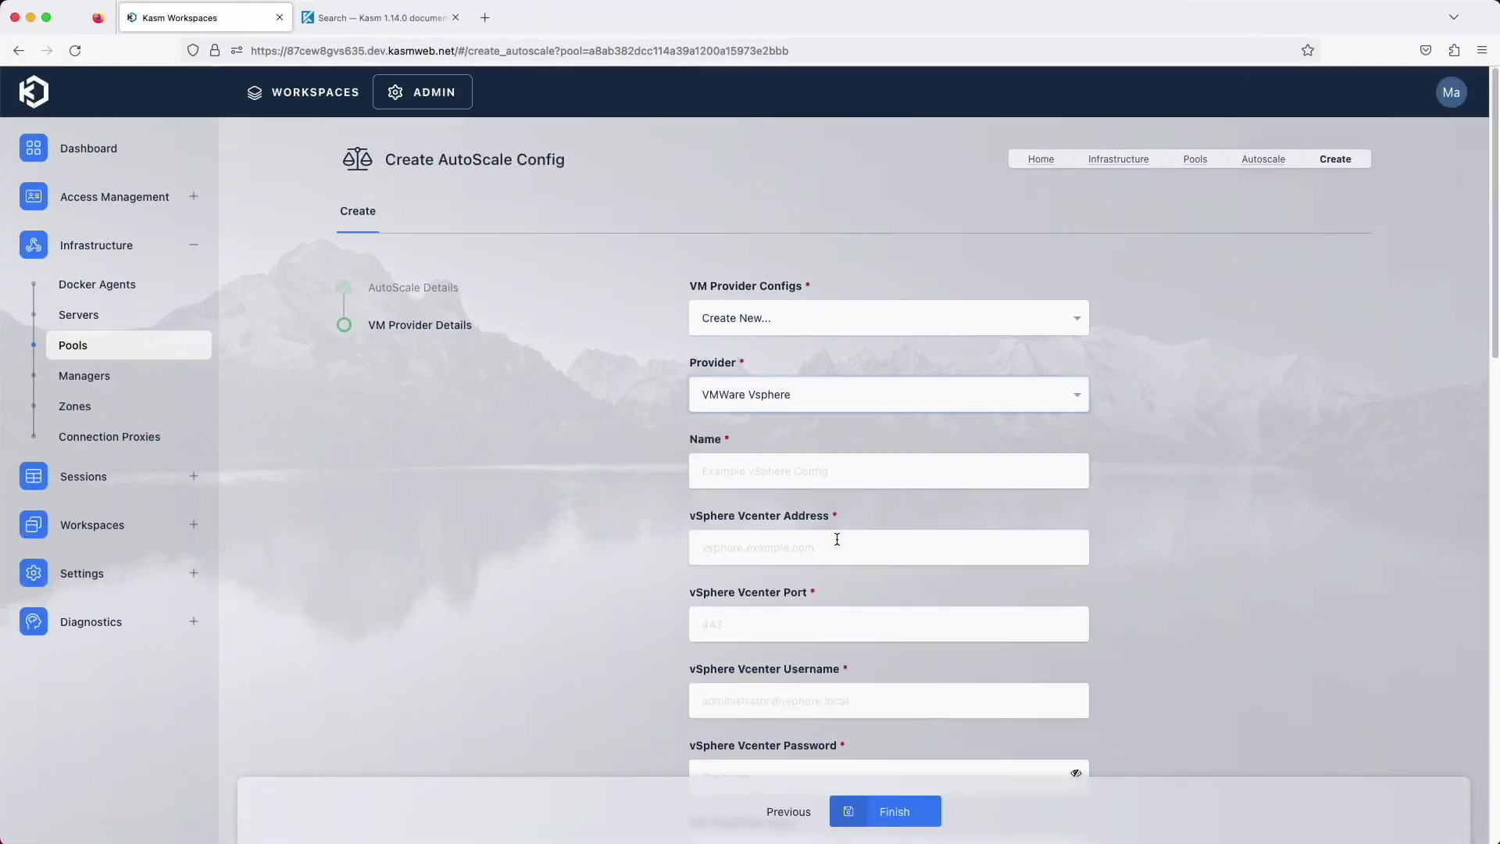
pyautogui.scroll(-1, 837, 539)
pyautogui.scroll(-6, 836, 539)
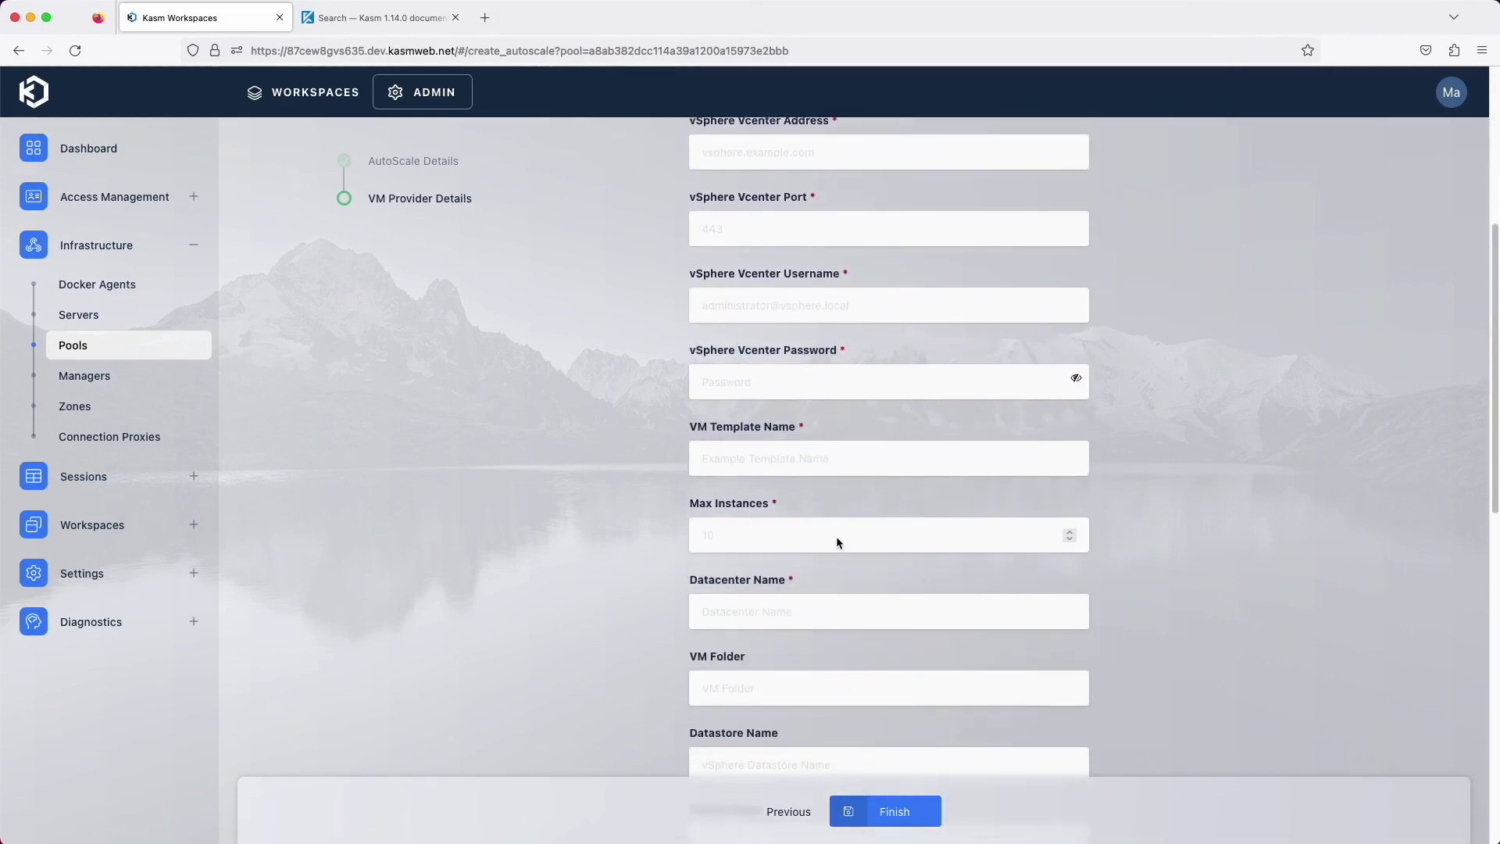
pyautogui.scroll(-6, 837, 538)
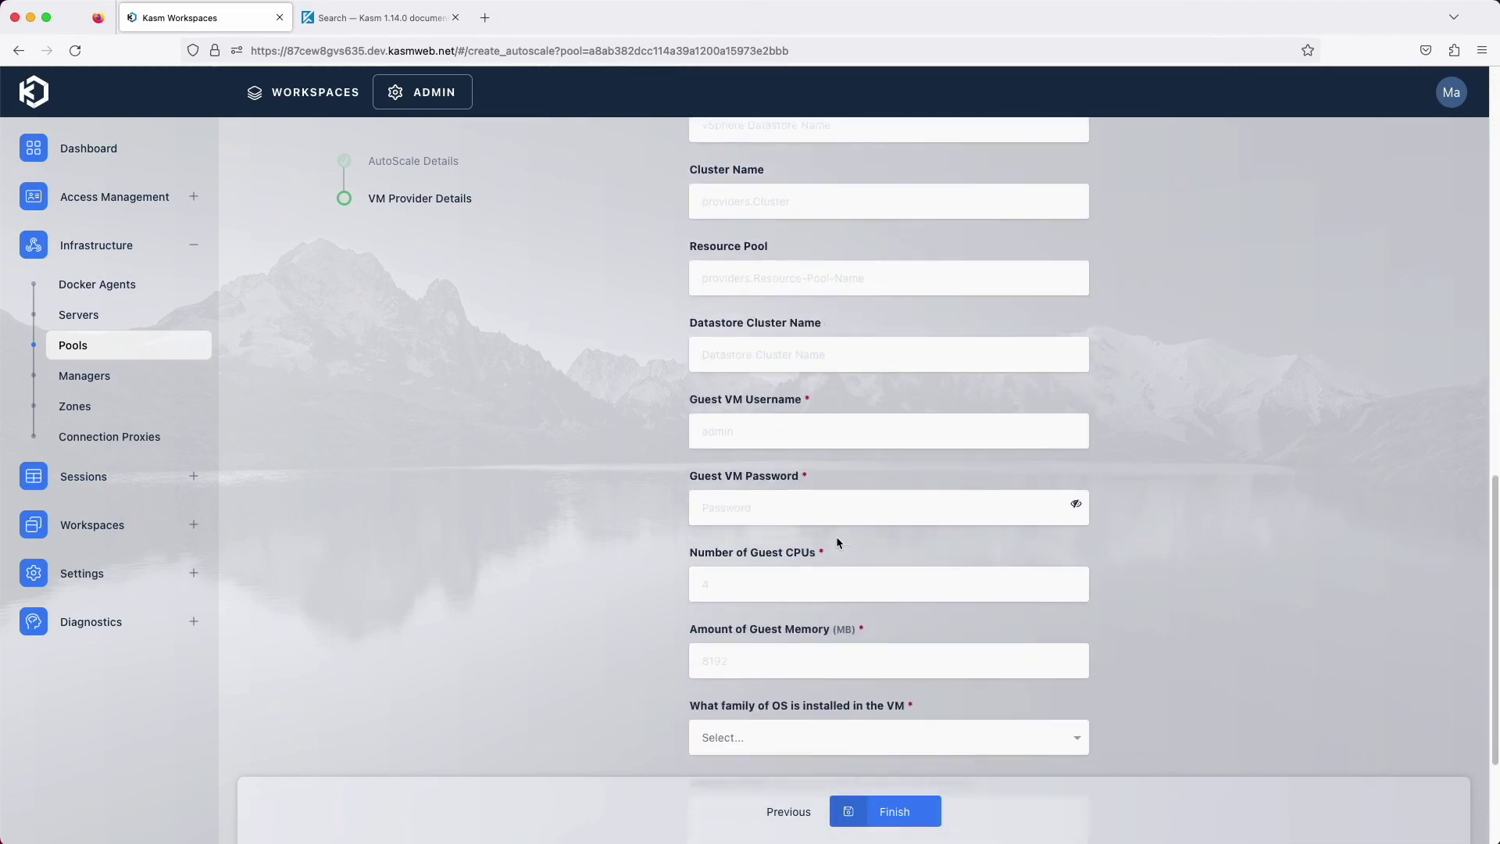